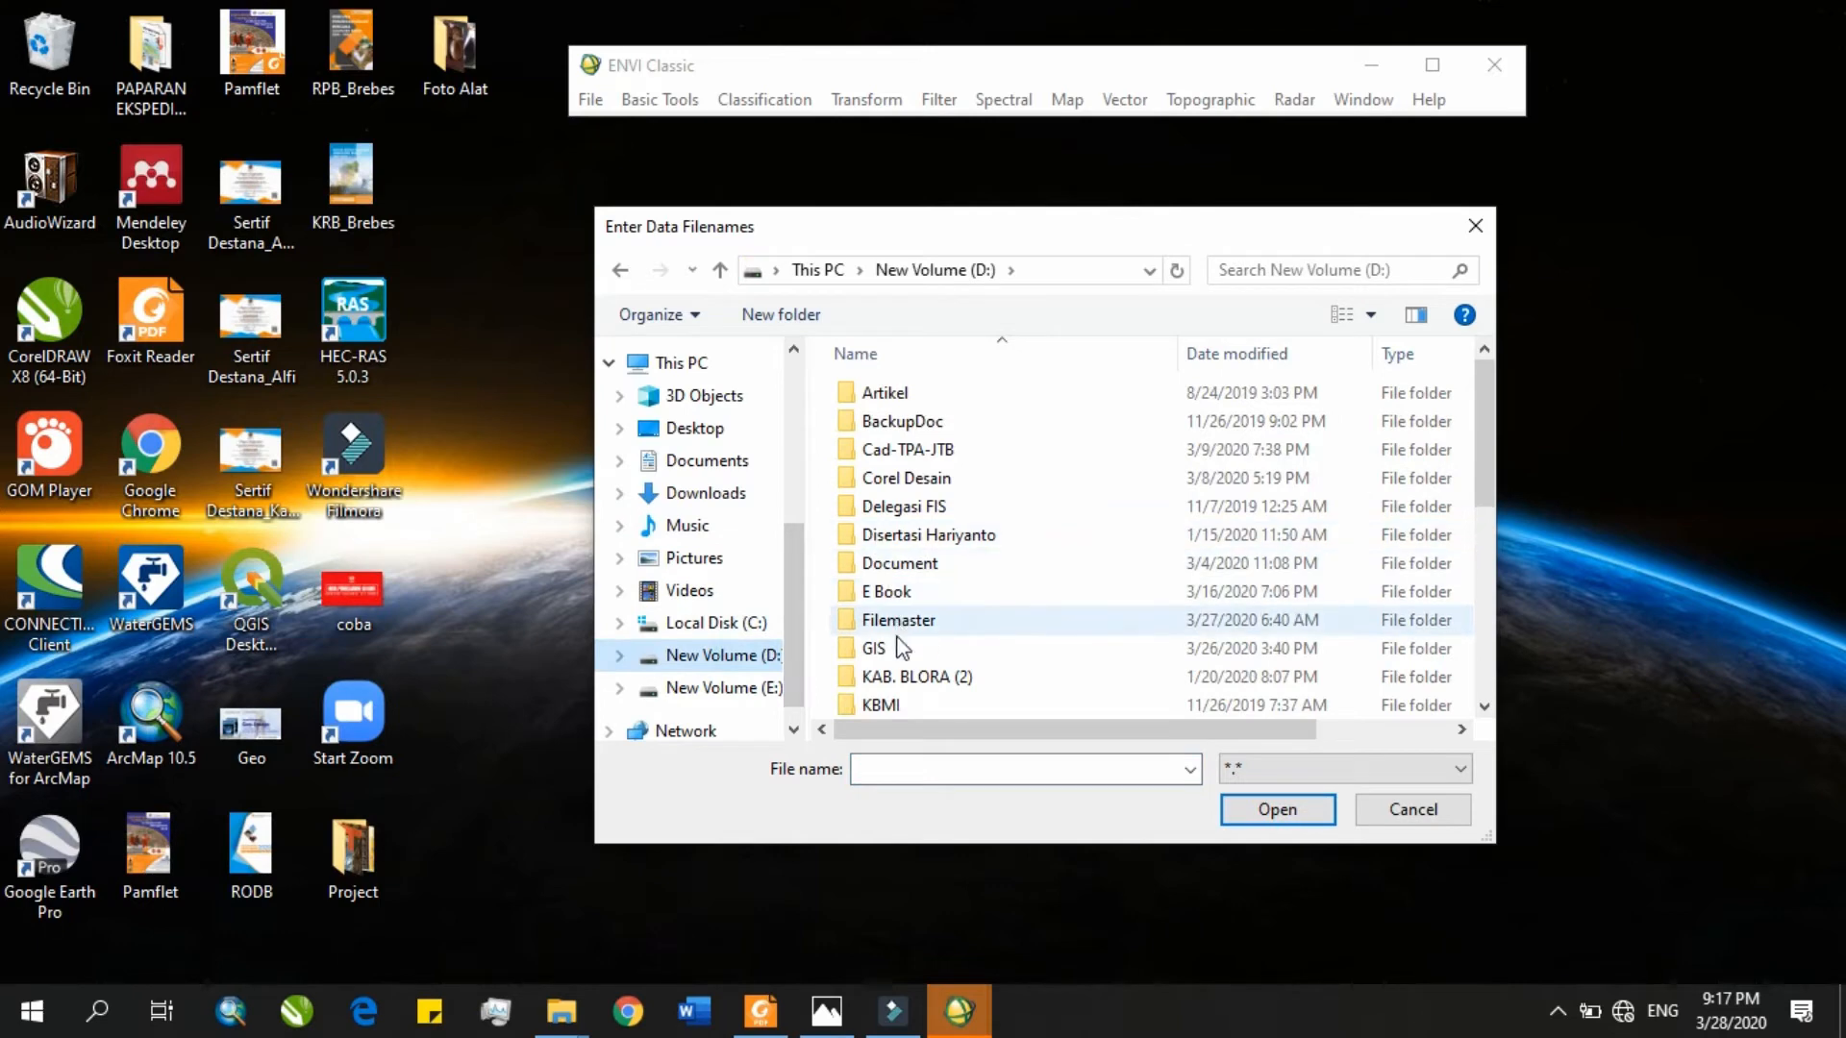
# Browse to the GIS\Landsat folder on New Volume (D:).
pyautogui.doubleClick(875, 649)
pyautogui.click(961, 396)
pyautogui.doubleClick(961, 397)
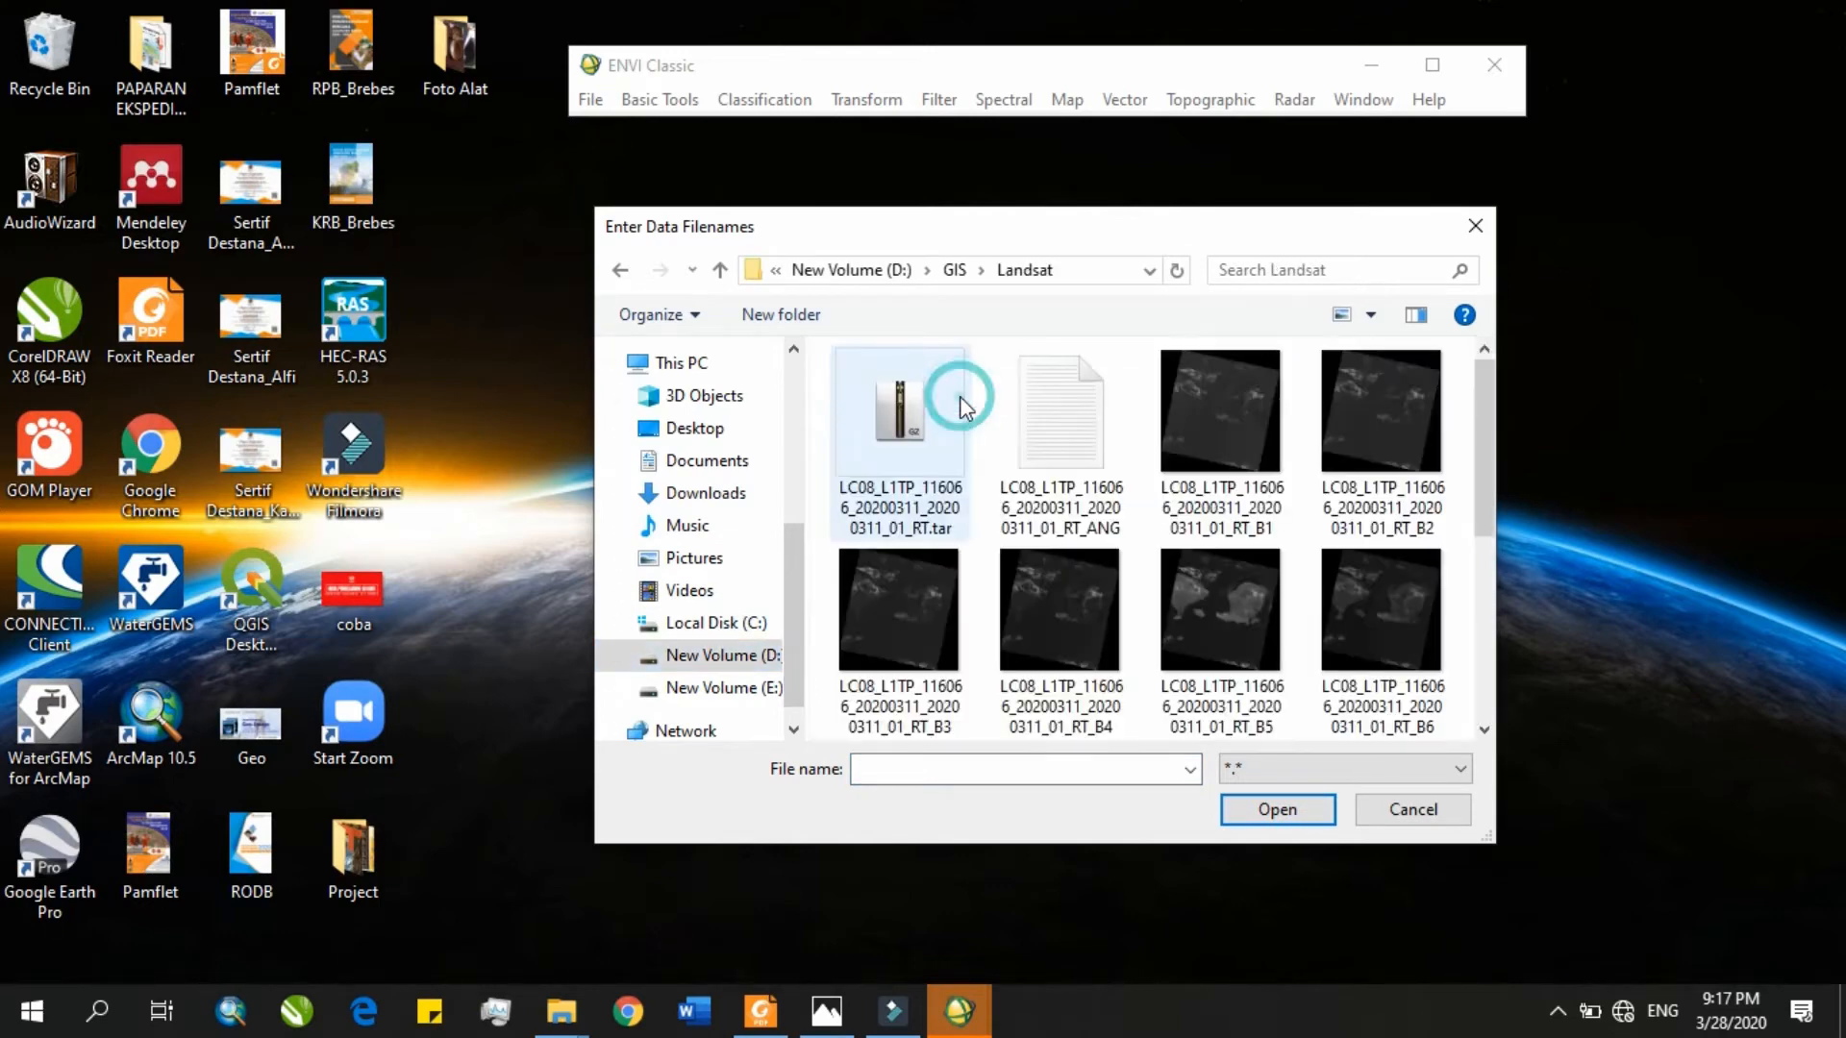
# Select the Landsat band images from LC08_L1TP_116066_20200311_20200311_01_RT_B1 through B11 and open them.
pyautogui.moveTo(1491, 444)
pyautogui.mouseDown()
pyautogui.moveTo(1496, 575)
pyautogui.moveTo(1478, 429)
pyautogui.mouseUp()
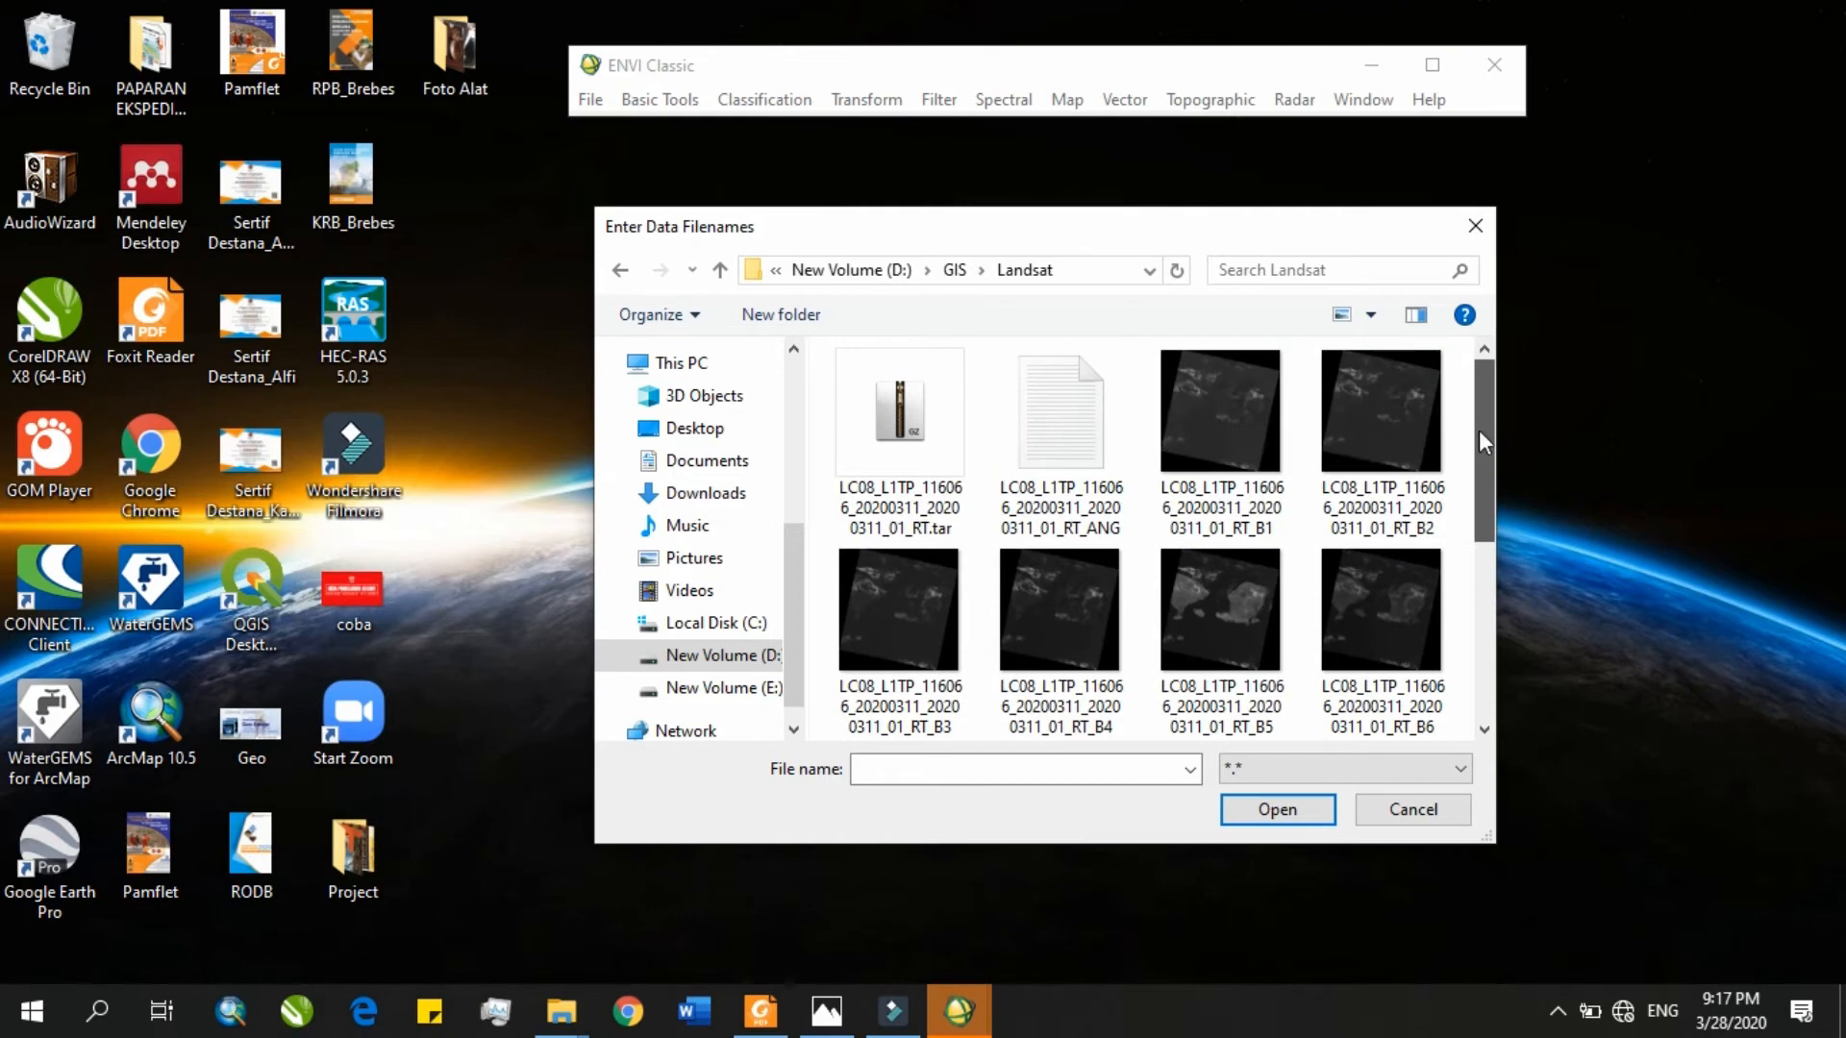
pyautogui.click(1277, 467)
pyautogui.moveTo(1486, 441); pyautogui.dragTo(1480, 588)
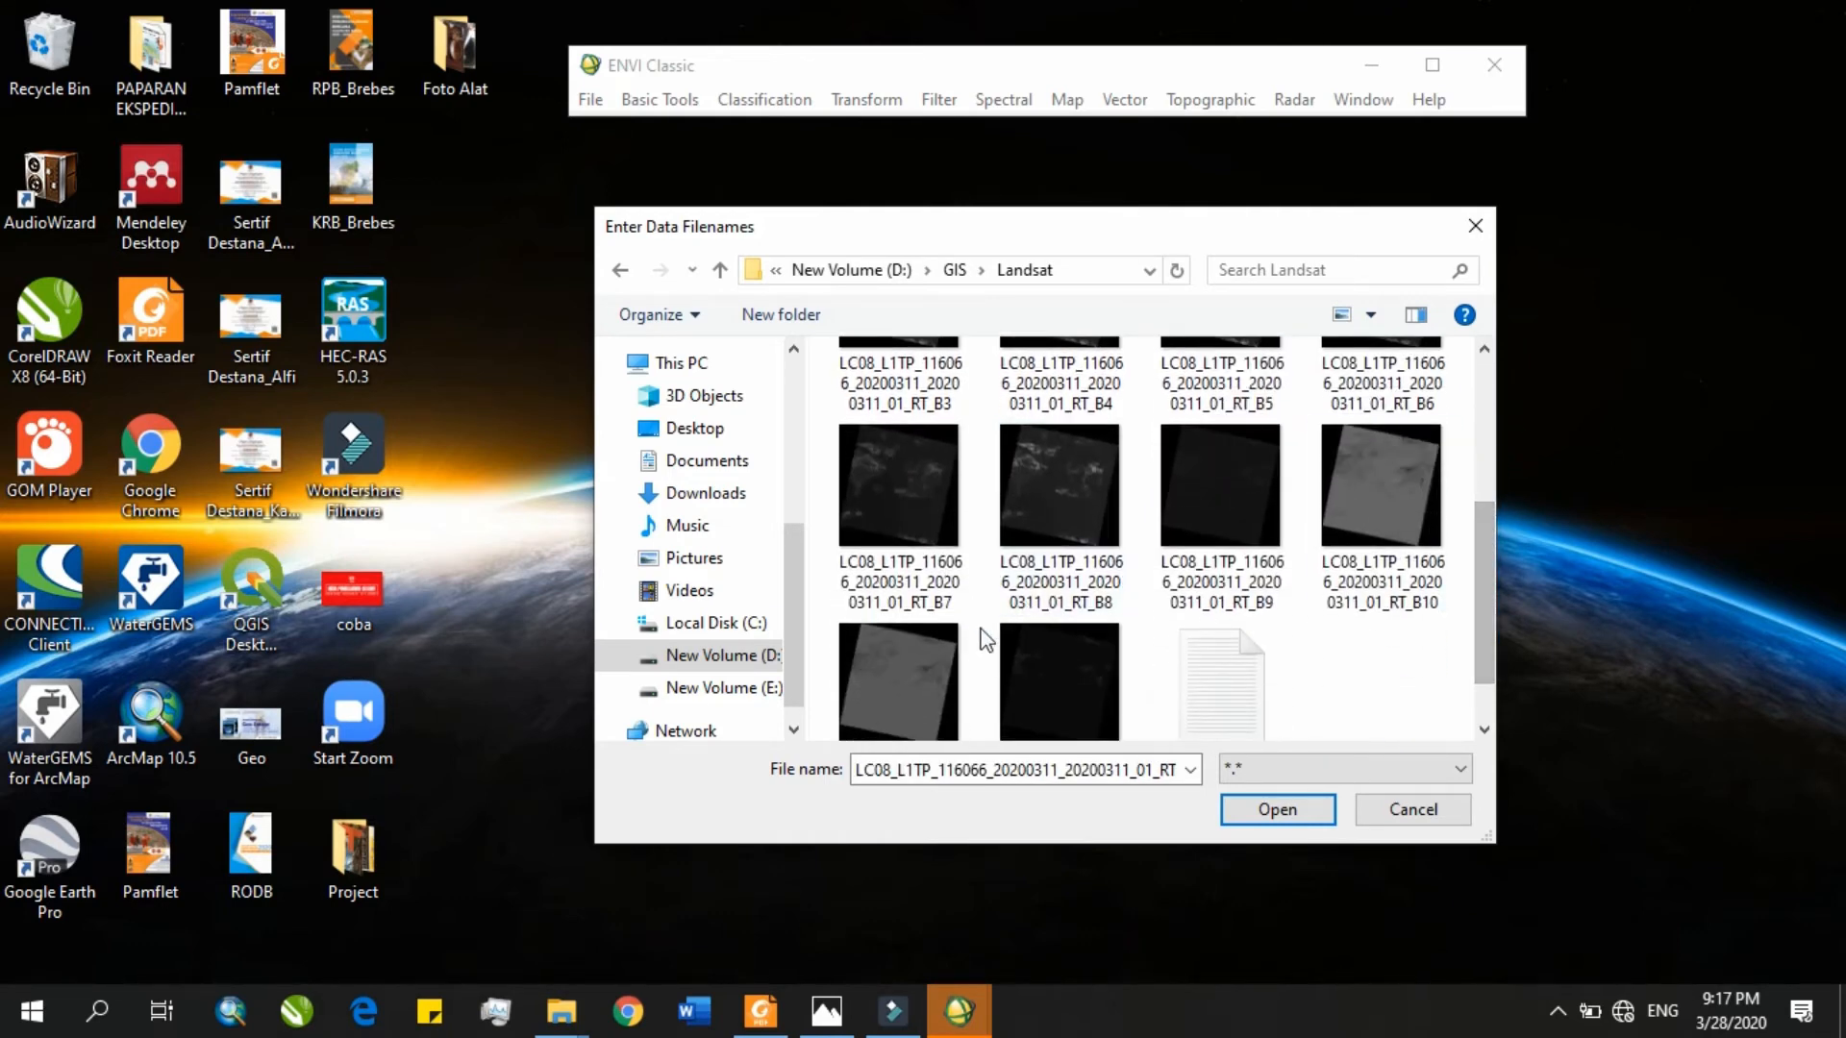
pyautogui.keyDown('shift'); pyautogui.click(900, 693); pyautogui.keyUp('shift')
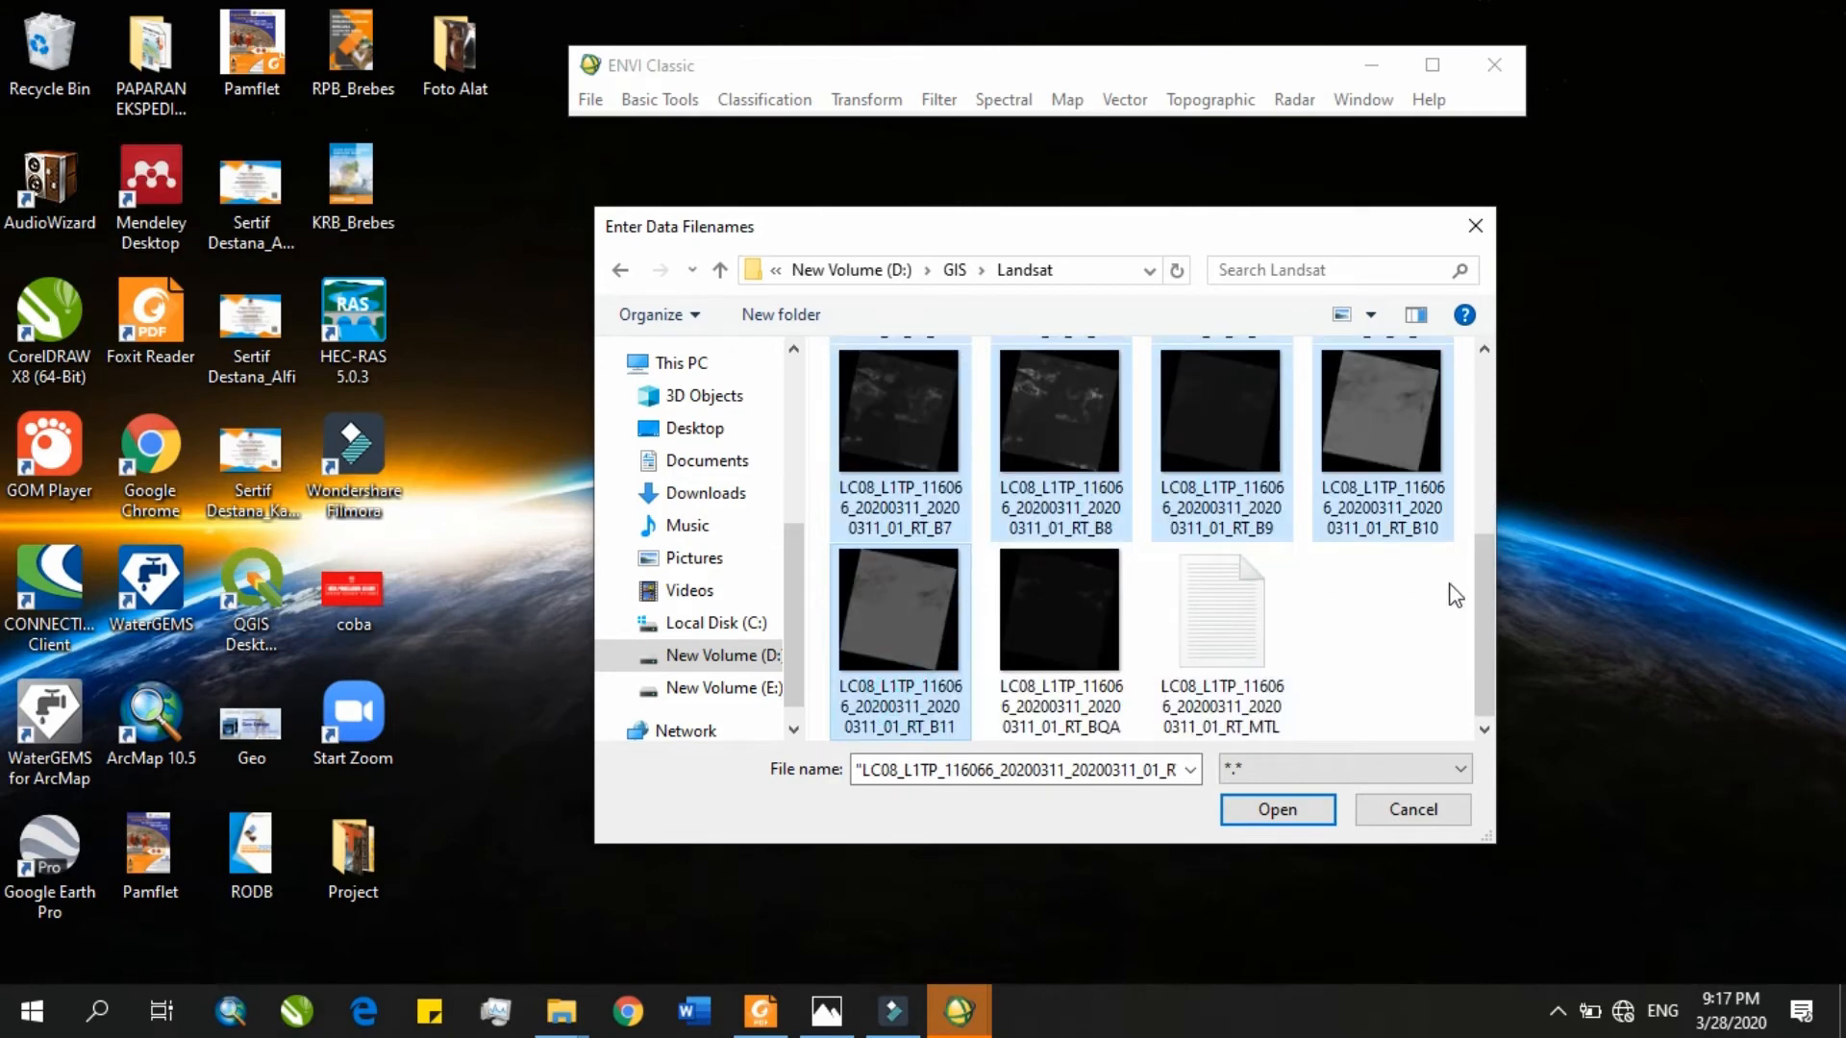
pyautogui.moveTo(1484, 627)
pyautogui.mouseDown()
pyautogui.moveTo(1484, 469)
pyautogui.moveTo(1492, 617)
pyautogui.mouseUp()
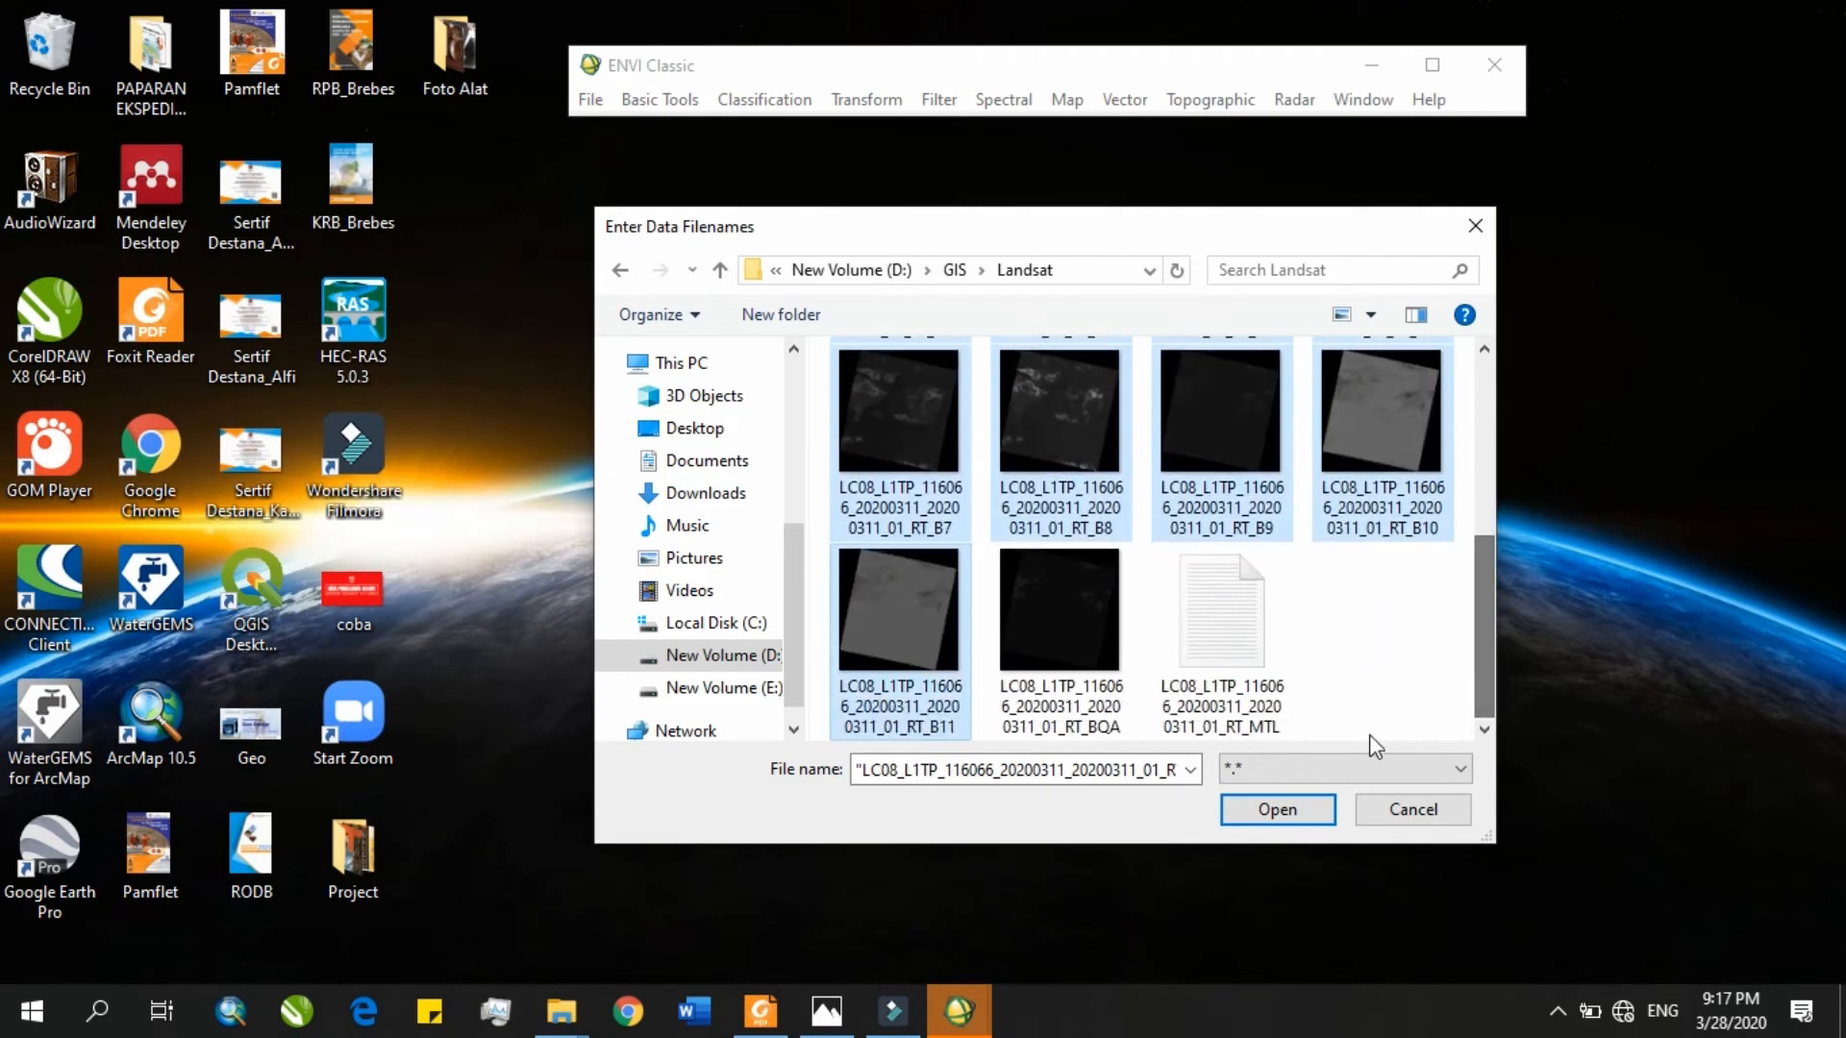
pyautogui.click(1285, 809)
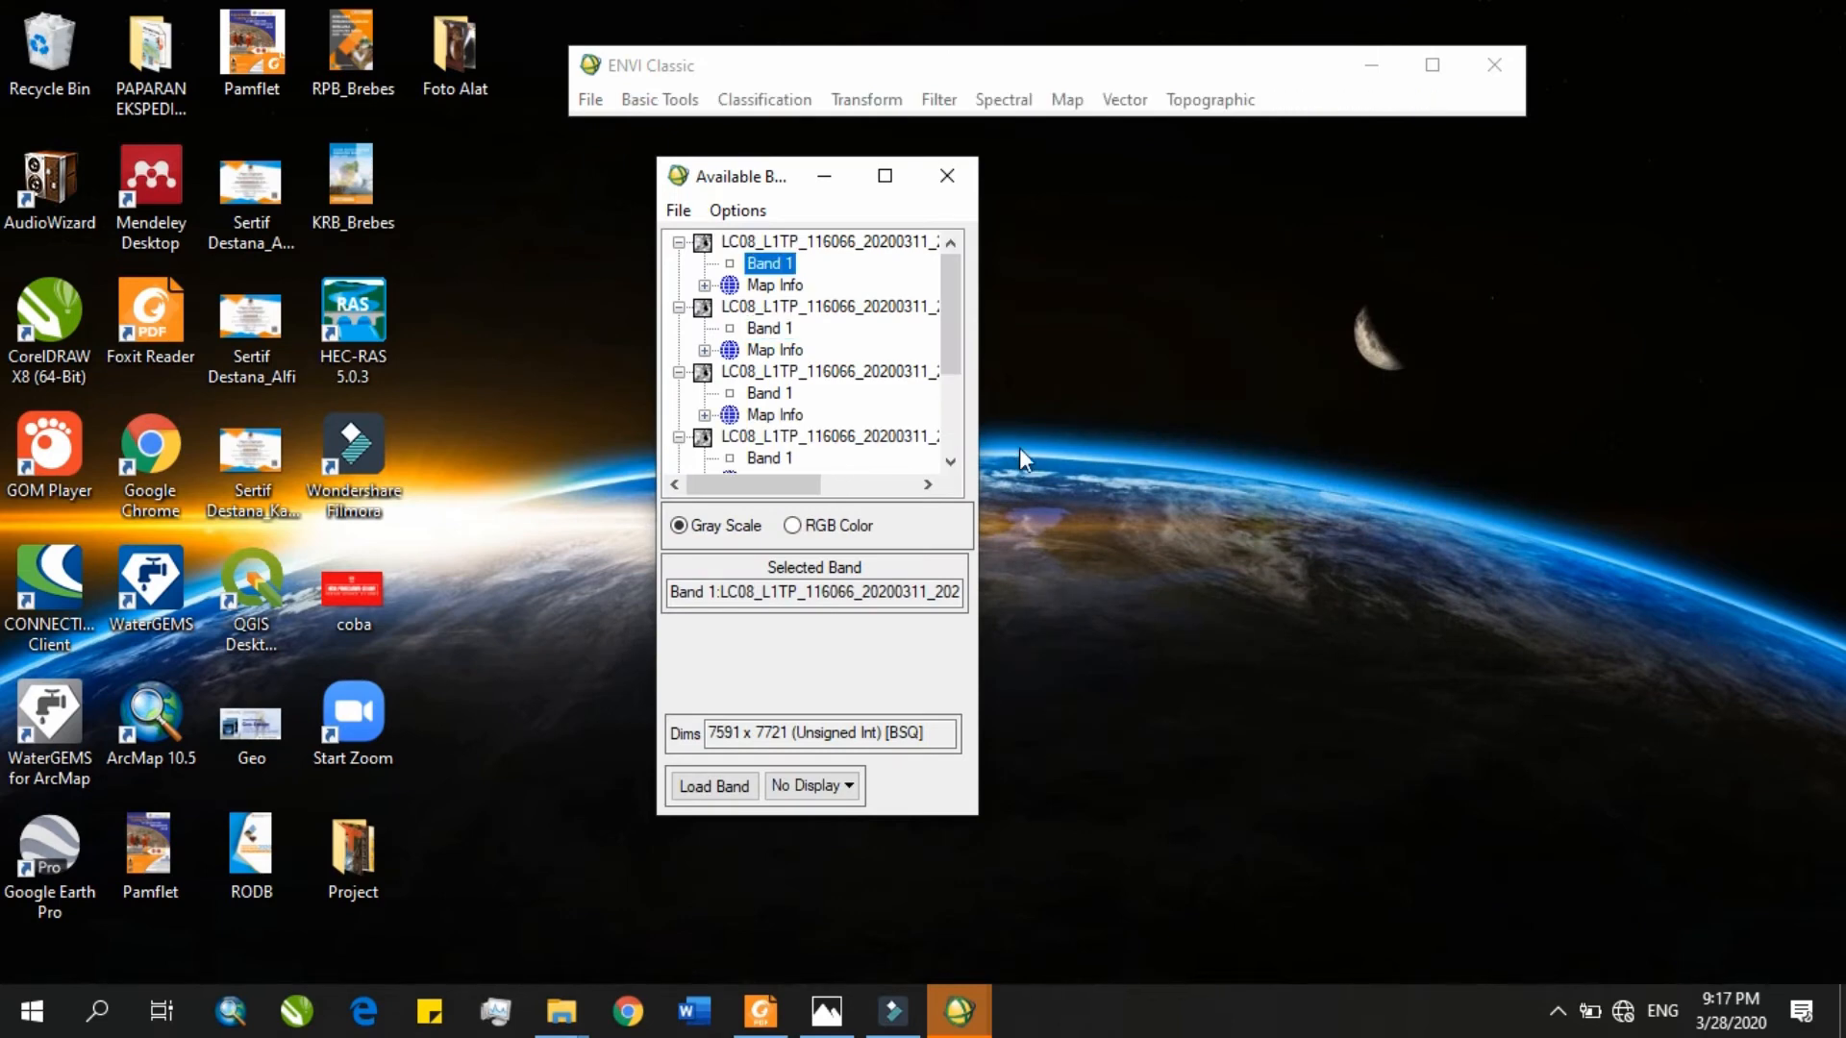
# Move the Available Bands List aside and widen it enough to show the full image file names.
pyautogui.moveTo(759, 180); pyautogui.dragTo(1410, 186)
pyautogui.moveTo(1675, 341); pyautogui.dragTo(1803, 287)
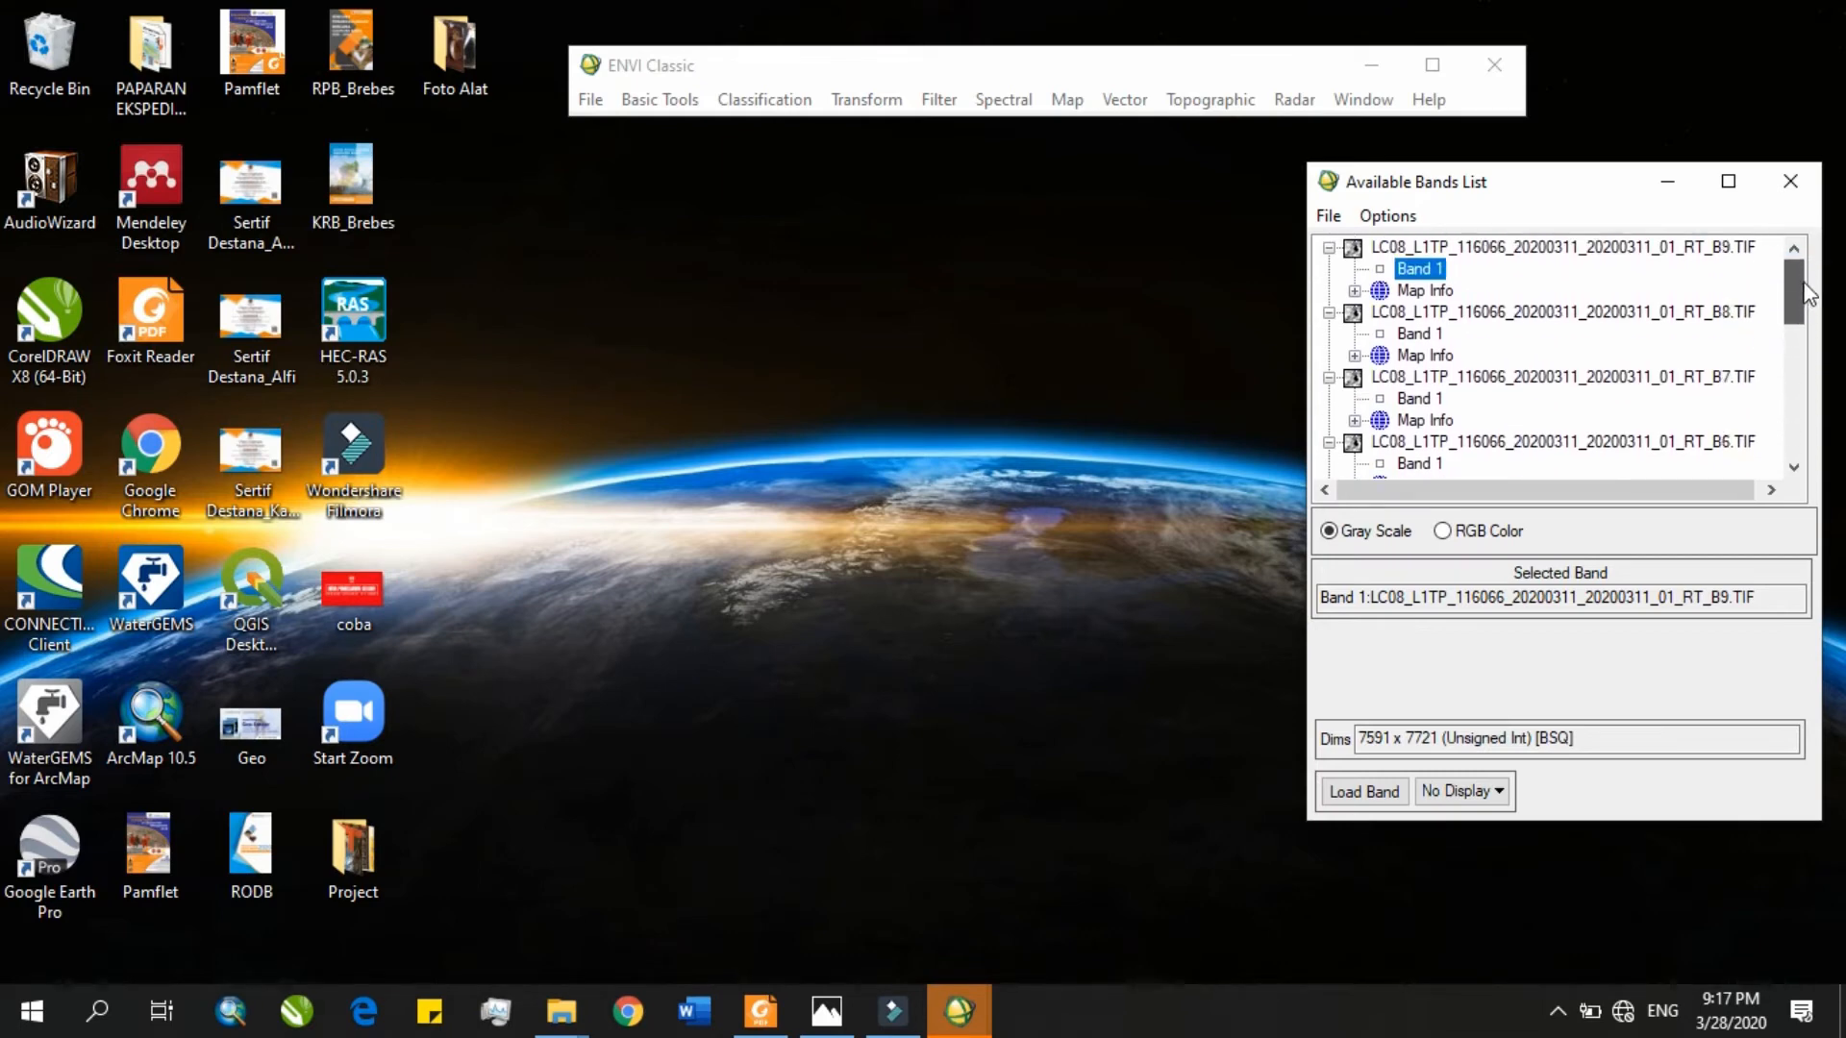
# Examine the loaded Landsat files in the Available Bands List, from B9 through B1.
pyautogui.click(1419, 334)
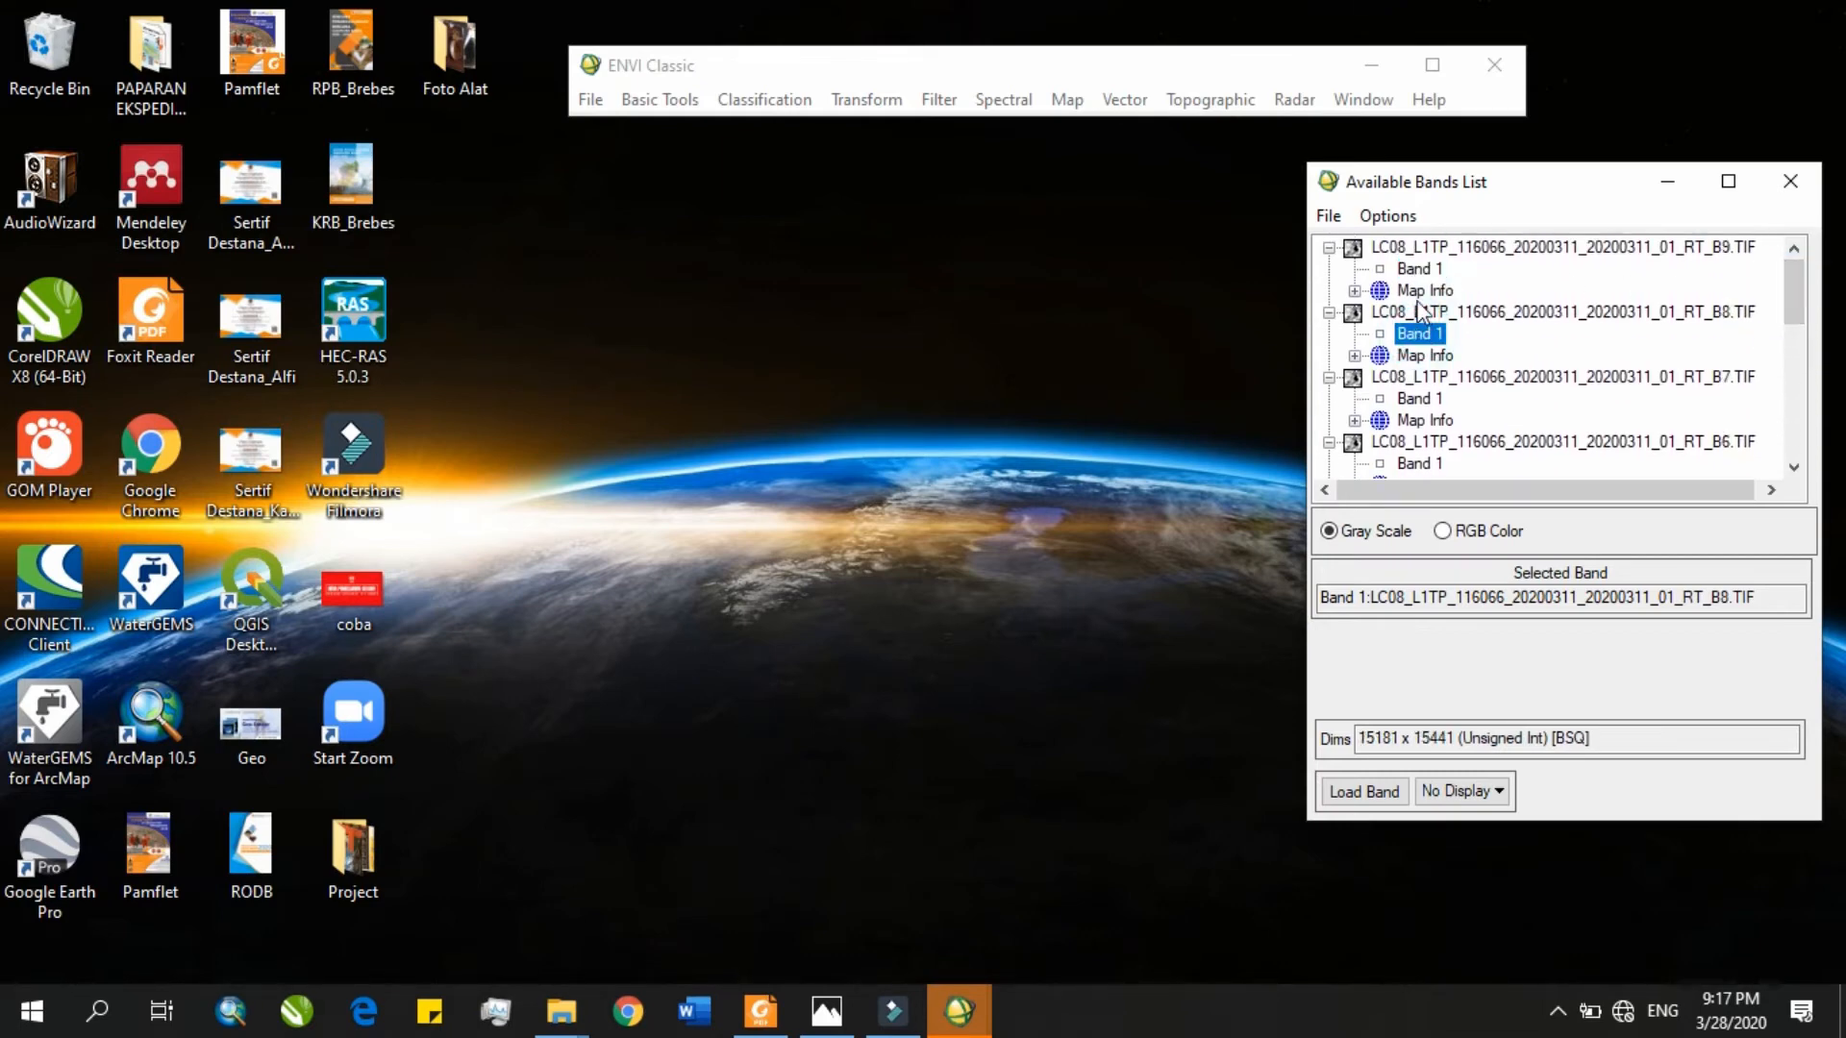
pyautogui.click(1416, 270)
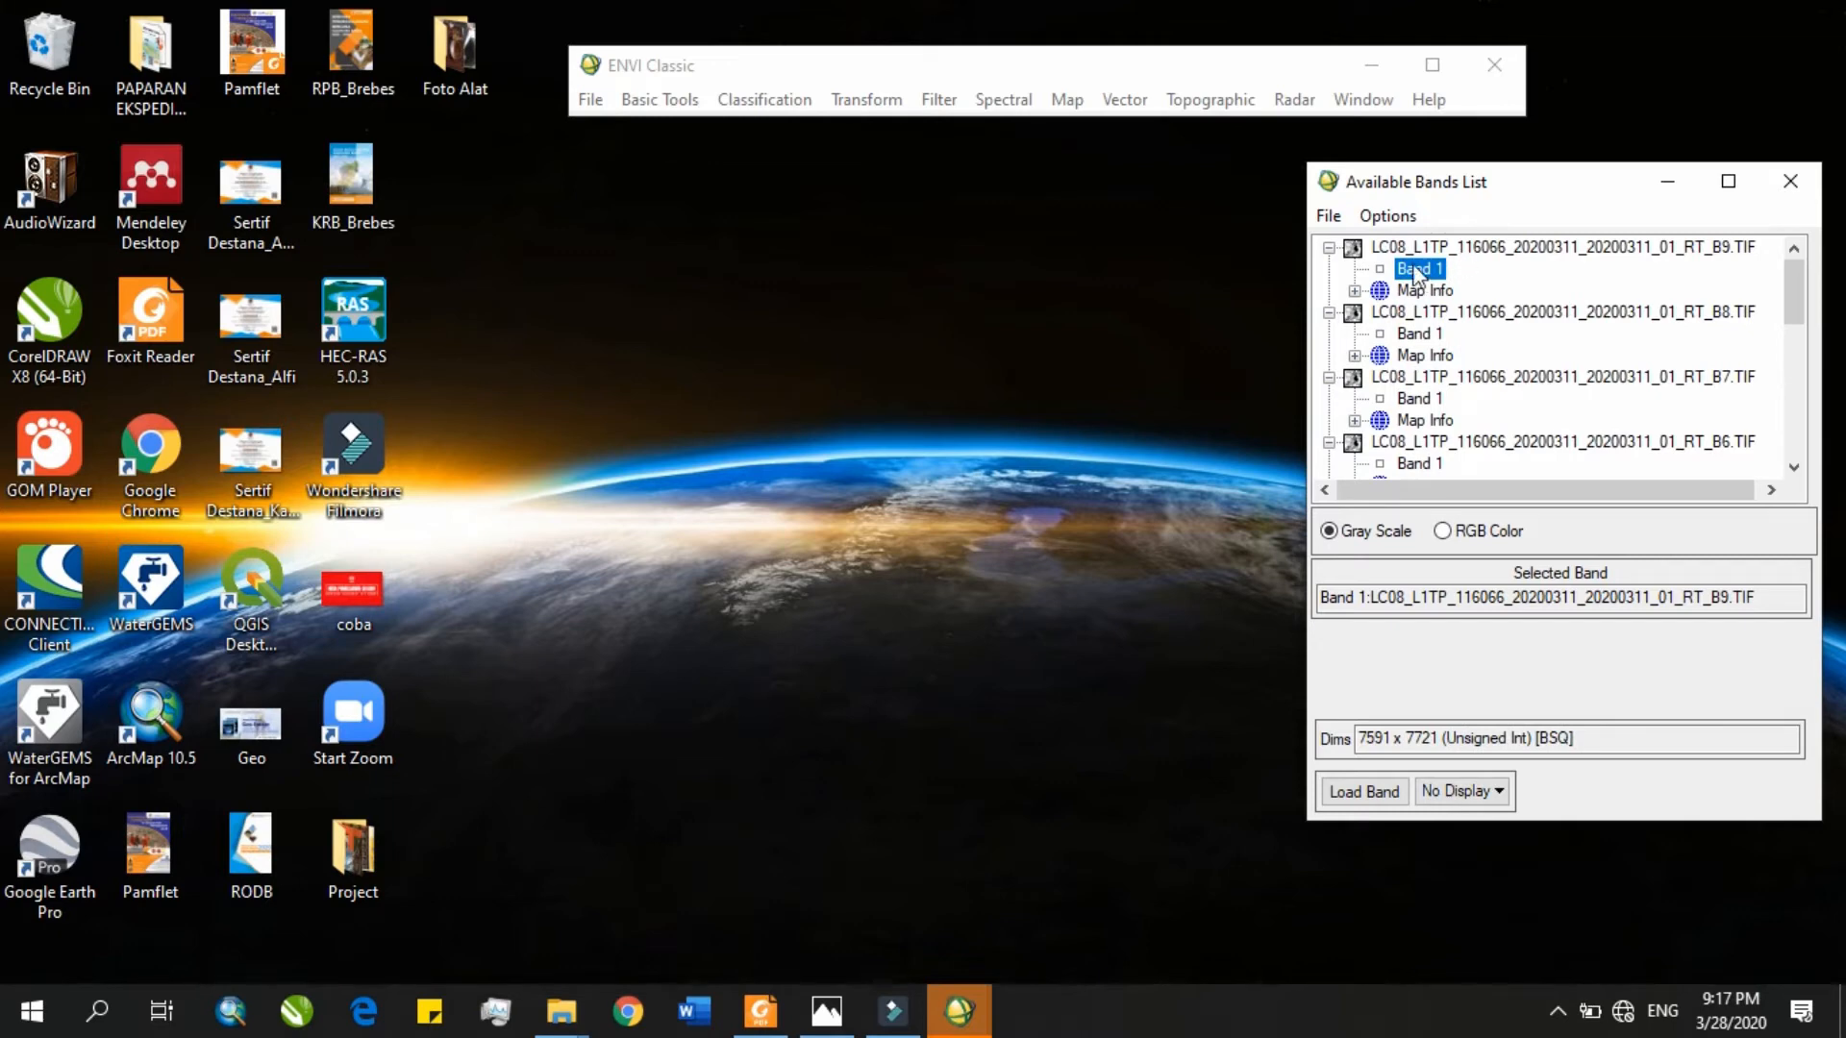
pyautogui.click(1419, 334)
pyautogui.click(1420, 398)
pyautogui.click(1419, 464)
pyautogui.click(1419, 398)
pyautogui.click(1419, 333)
pyautogui.click(1421, 270)
pyautogui.moveTo(1791, 296); pyautogui.dragTo(1792, 450)
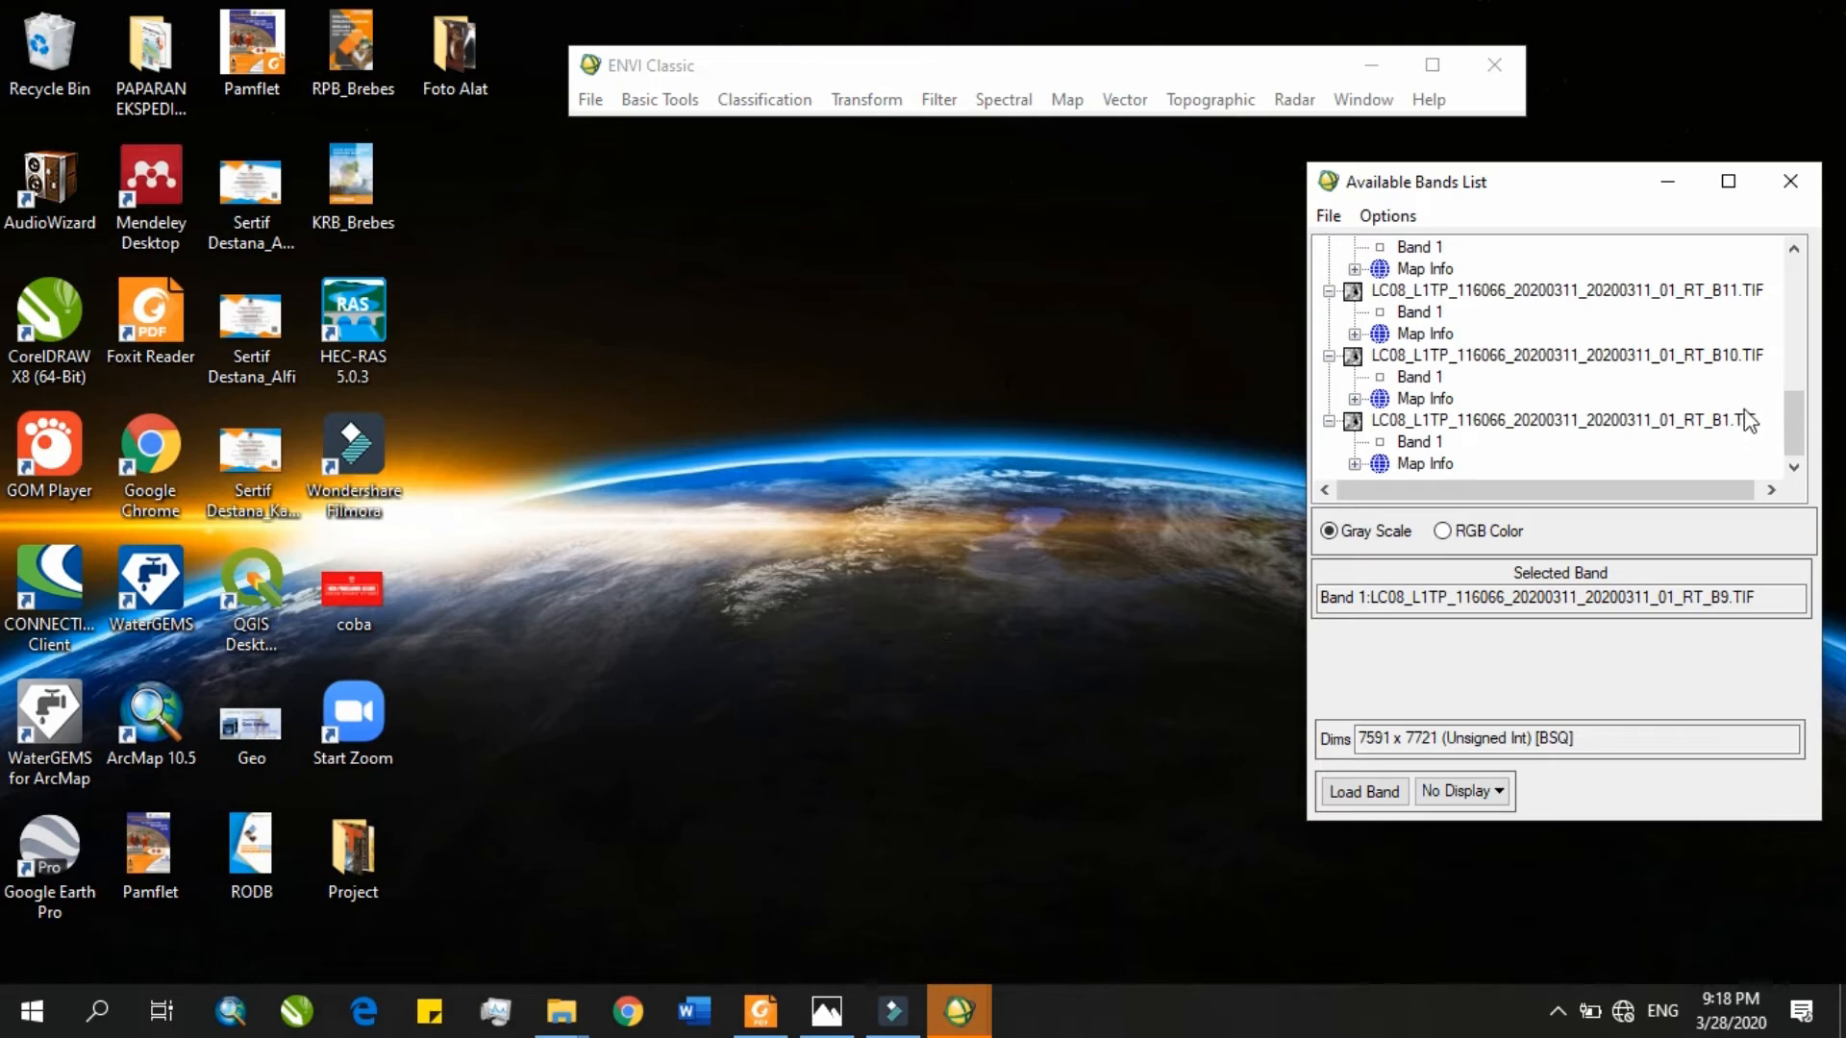
pyautogui.moveTo(1791, 419); pyautogui.dragTo(1779, 377)
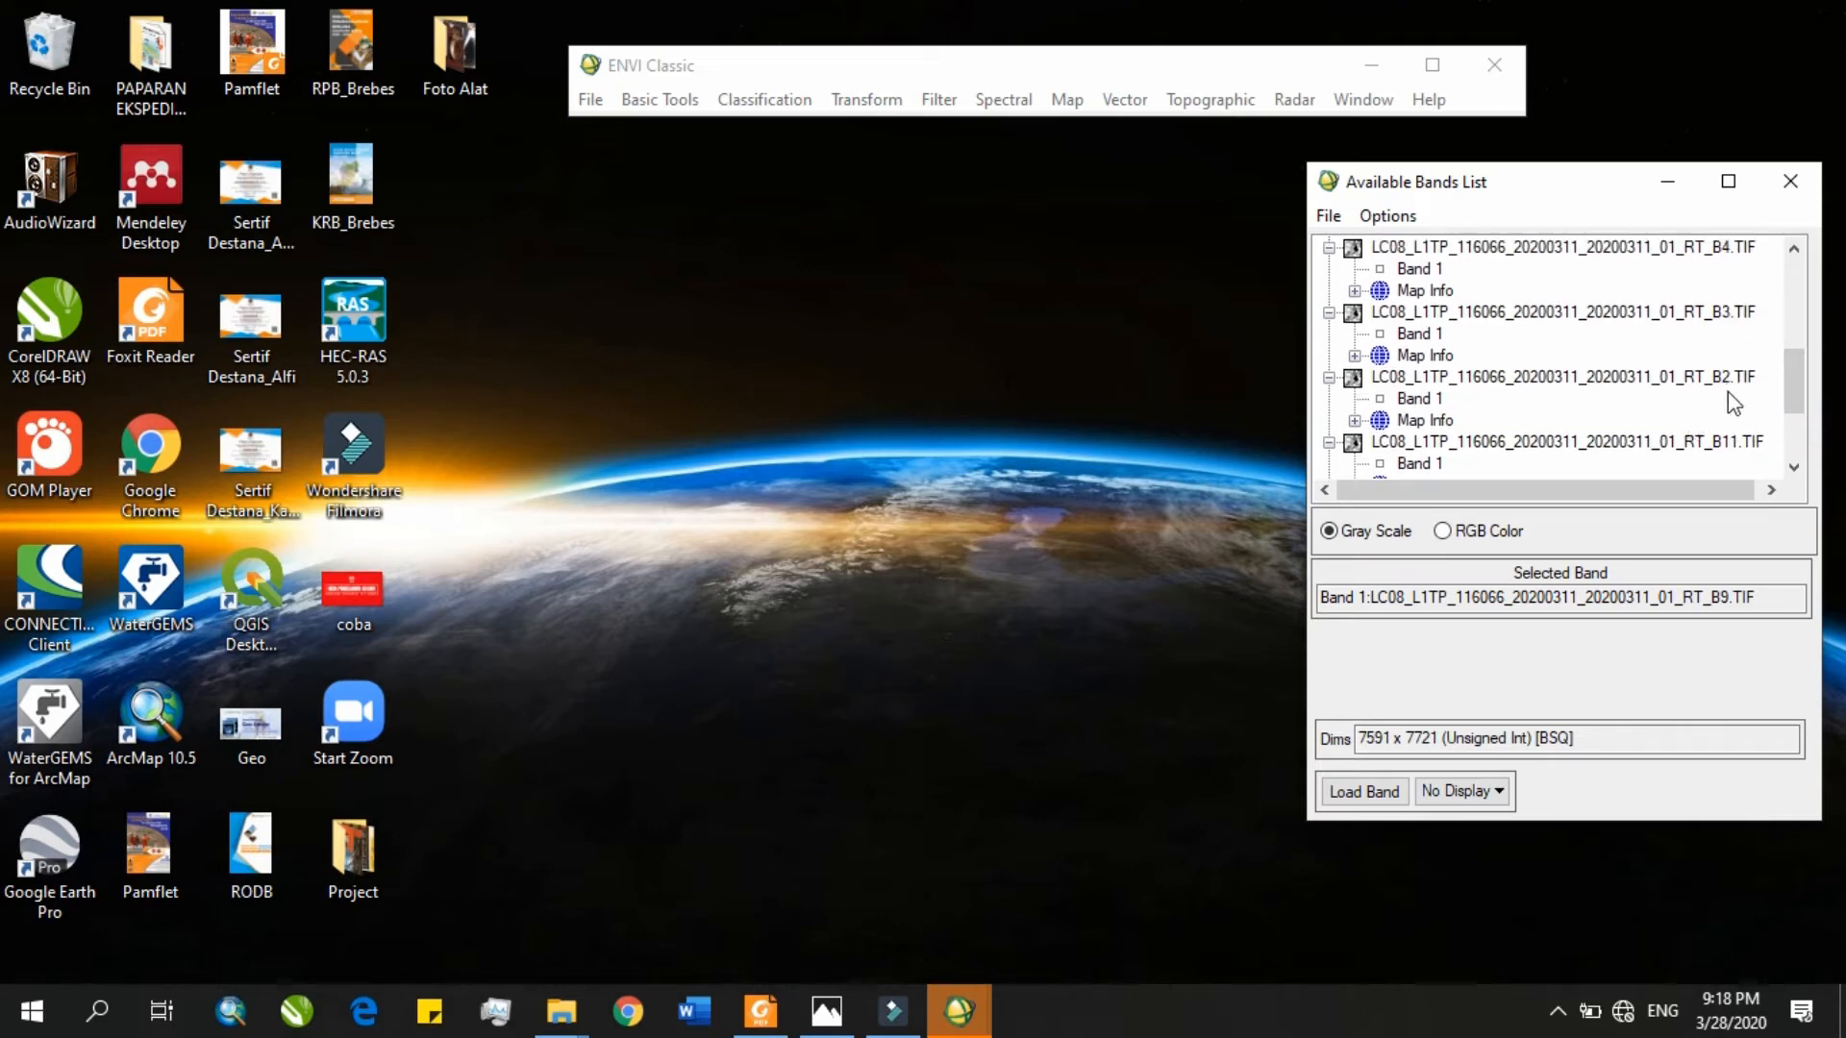
pyautogui.moveTo(1797, 389); pyautogui.dragTo(1796, 388)
pyautogui.moveTo(1791, 389); pyautogui.dragTo(1792, 379)
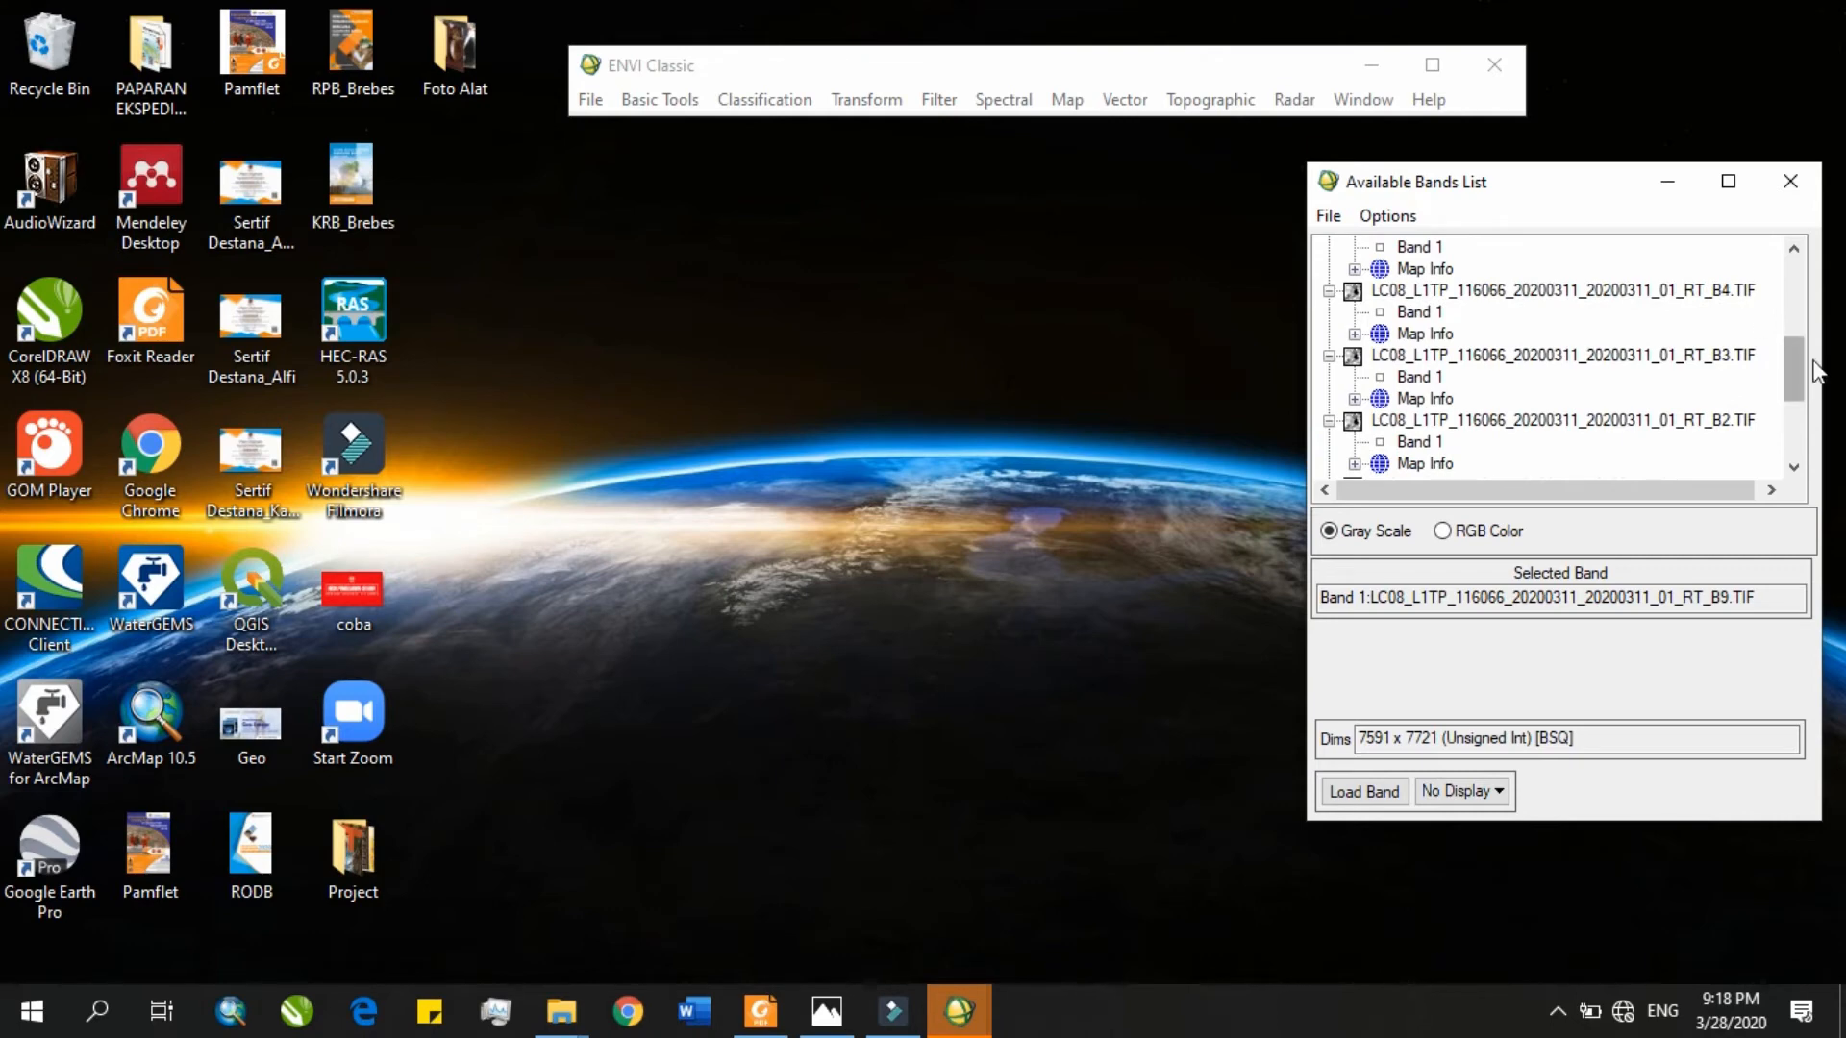
pyautogui.scroll(2, 1811, 364)
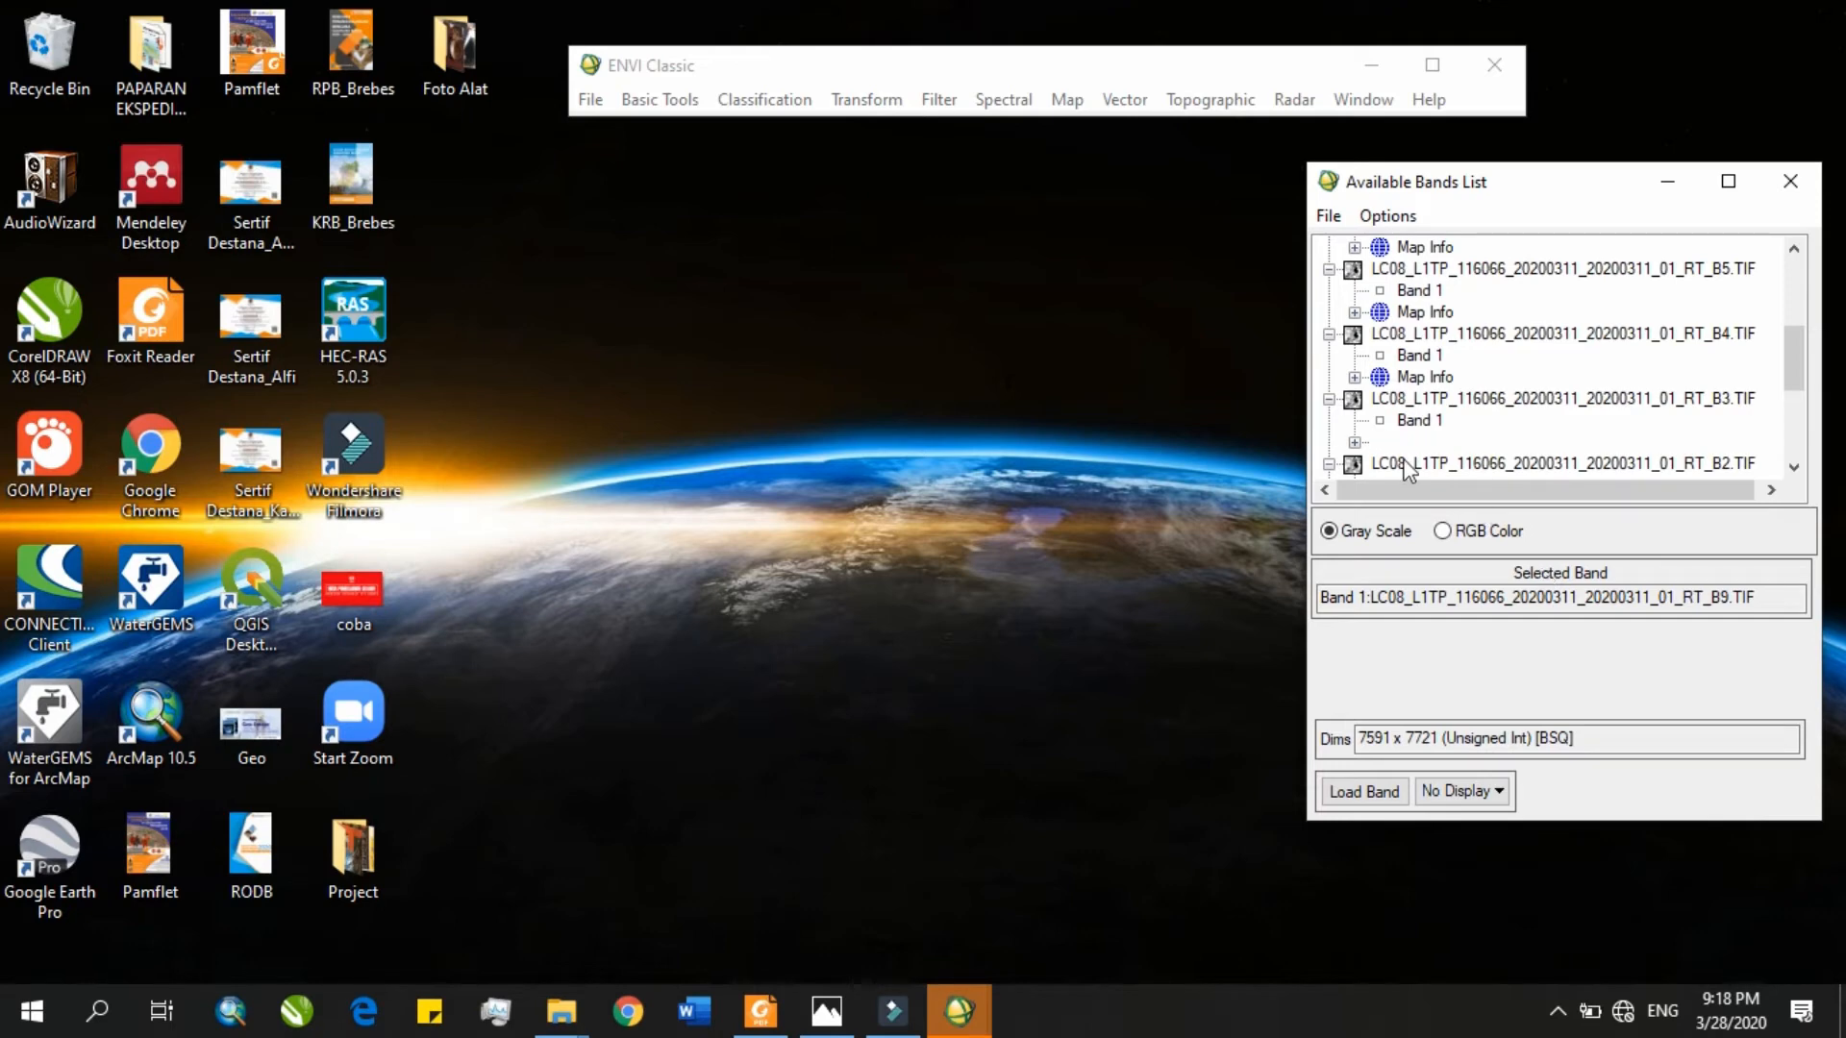
pyautogui.moveTo(1791, 356); pyautogui.dragTo(1785, 417)
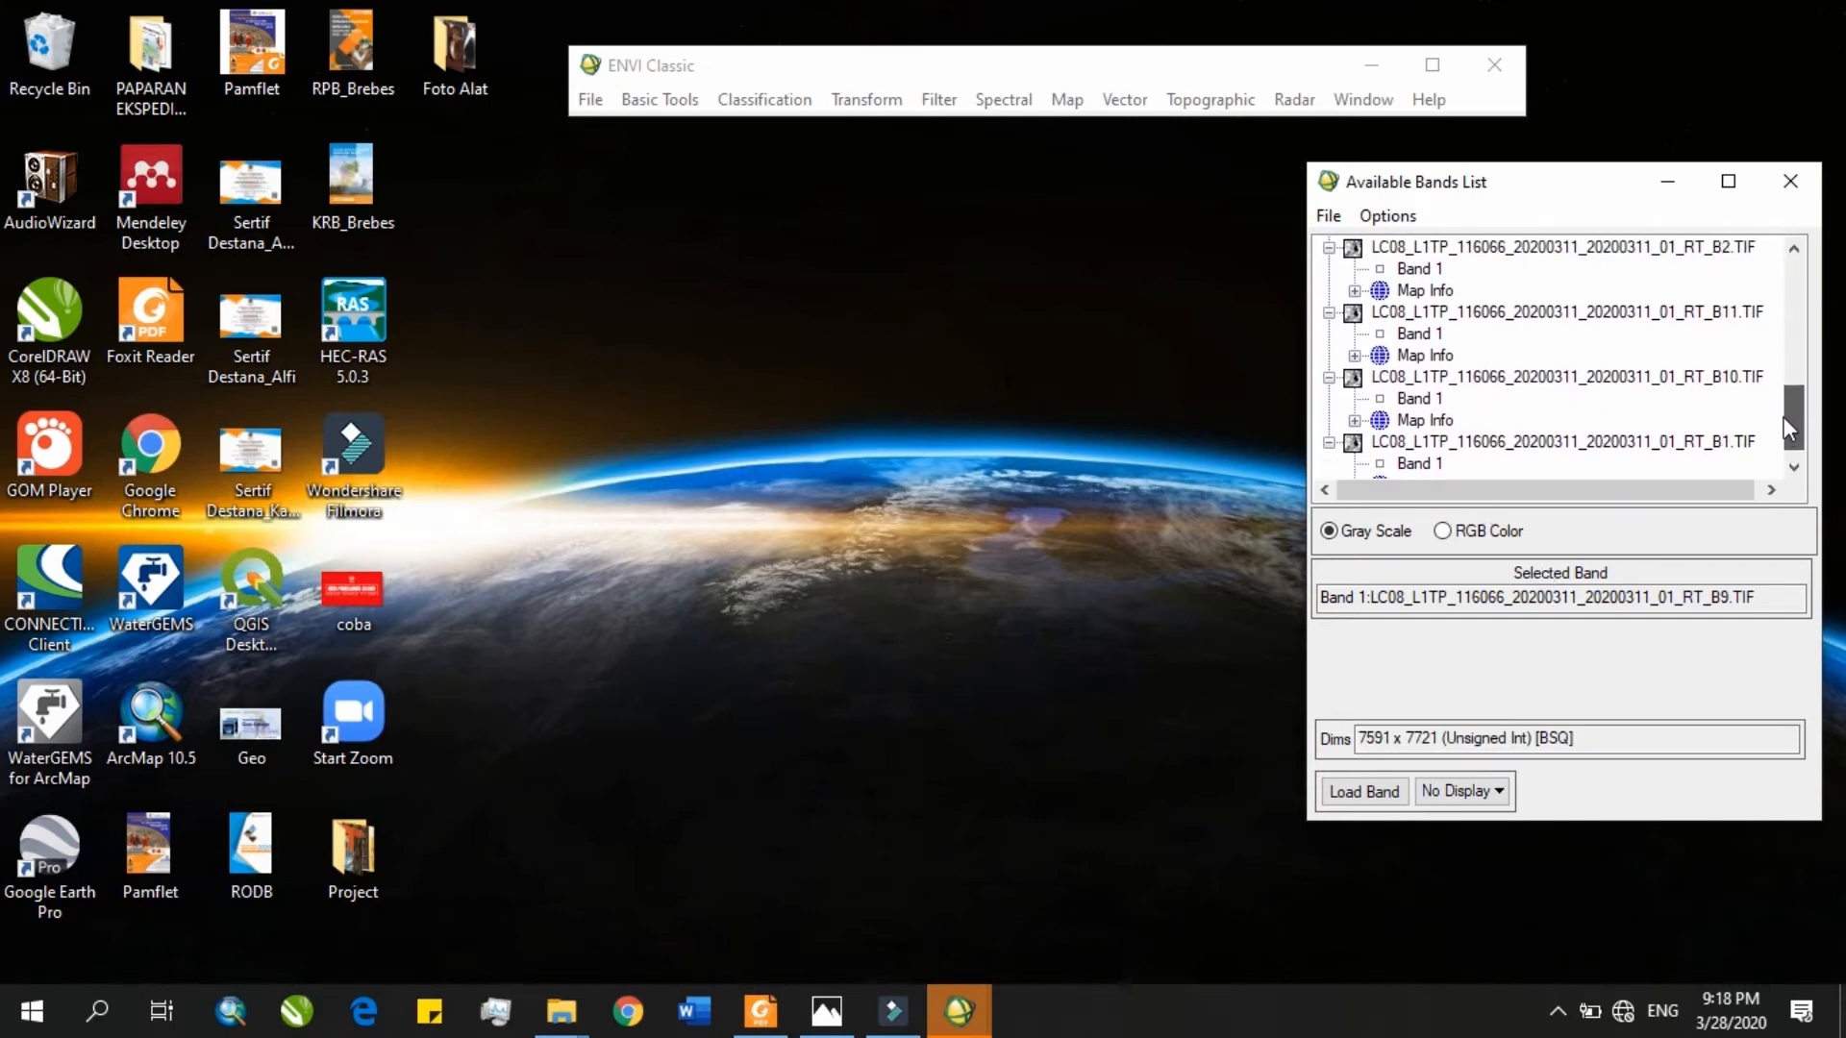
# Switch the band list to RGB Color and widen its window slightly so the channel file names fit.
pyautogui.click(1442, 531)
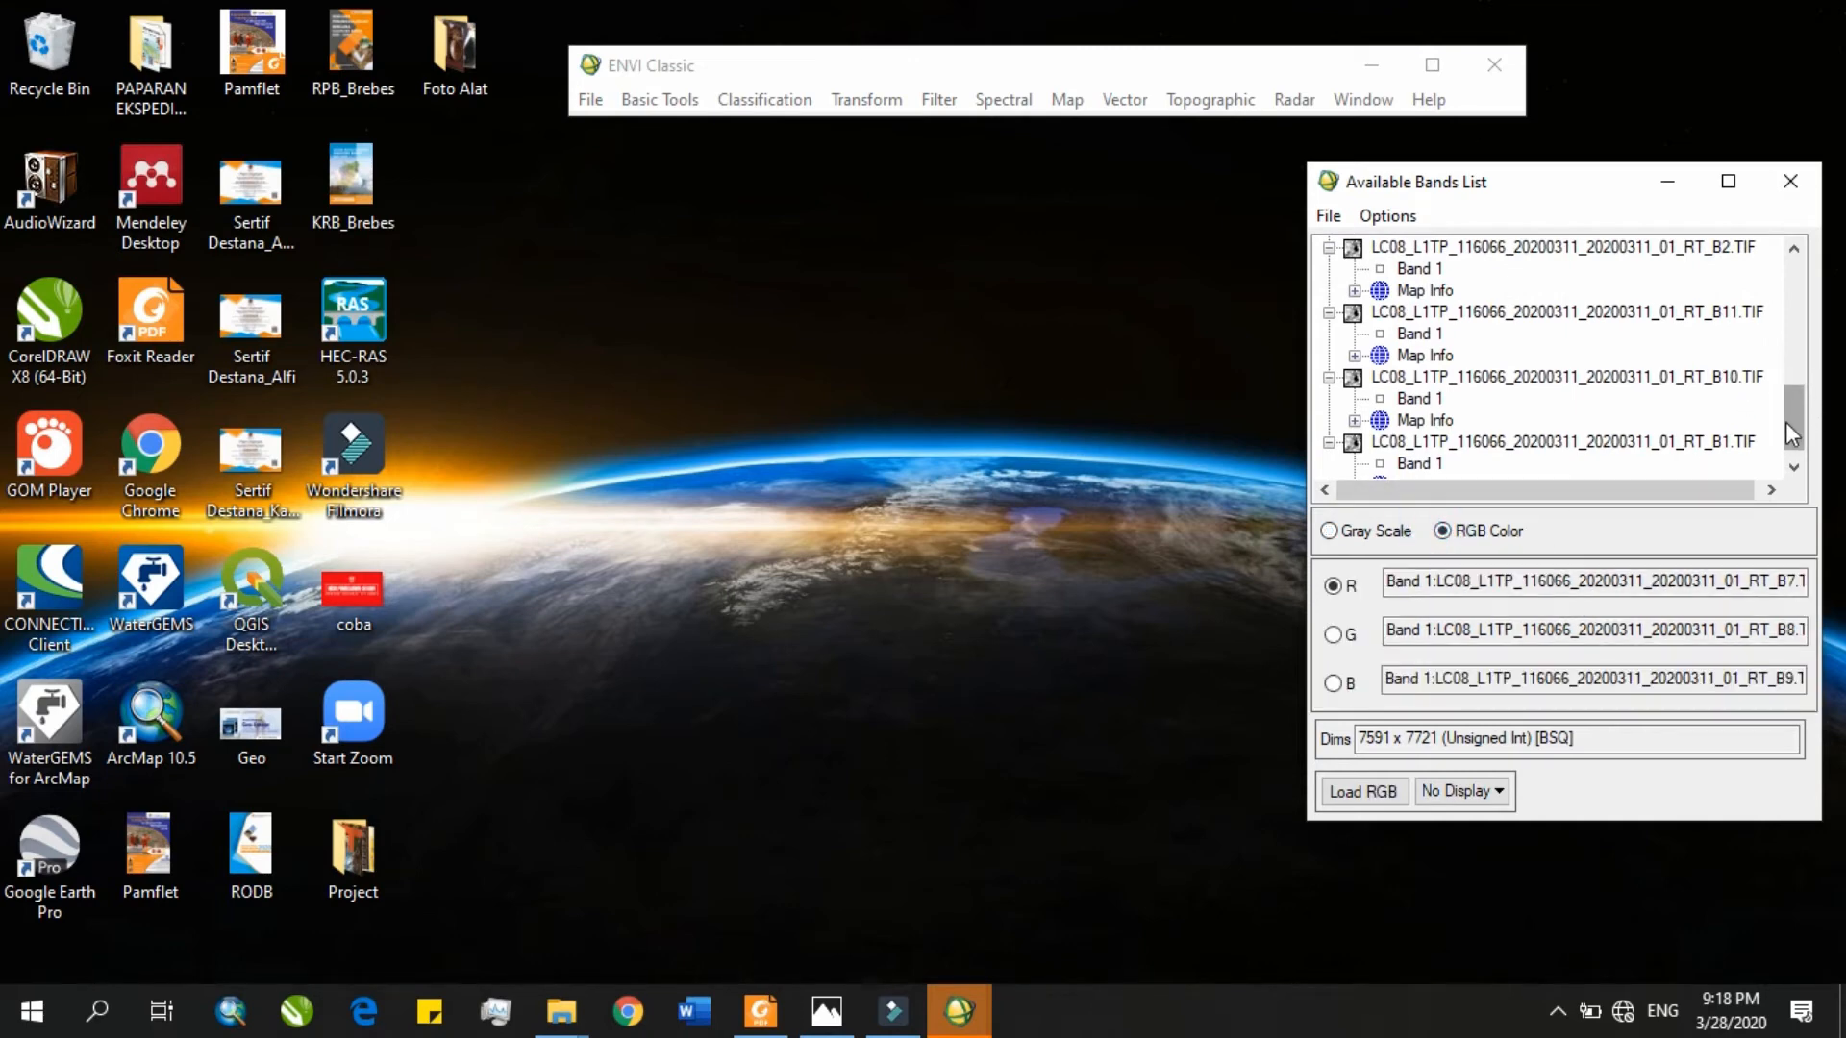
pyautogui.moveTo(1822, 398); pyautogui.dragTo(1841, 397)
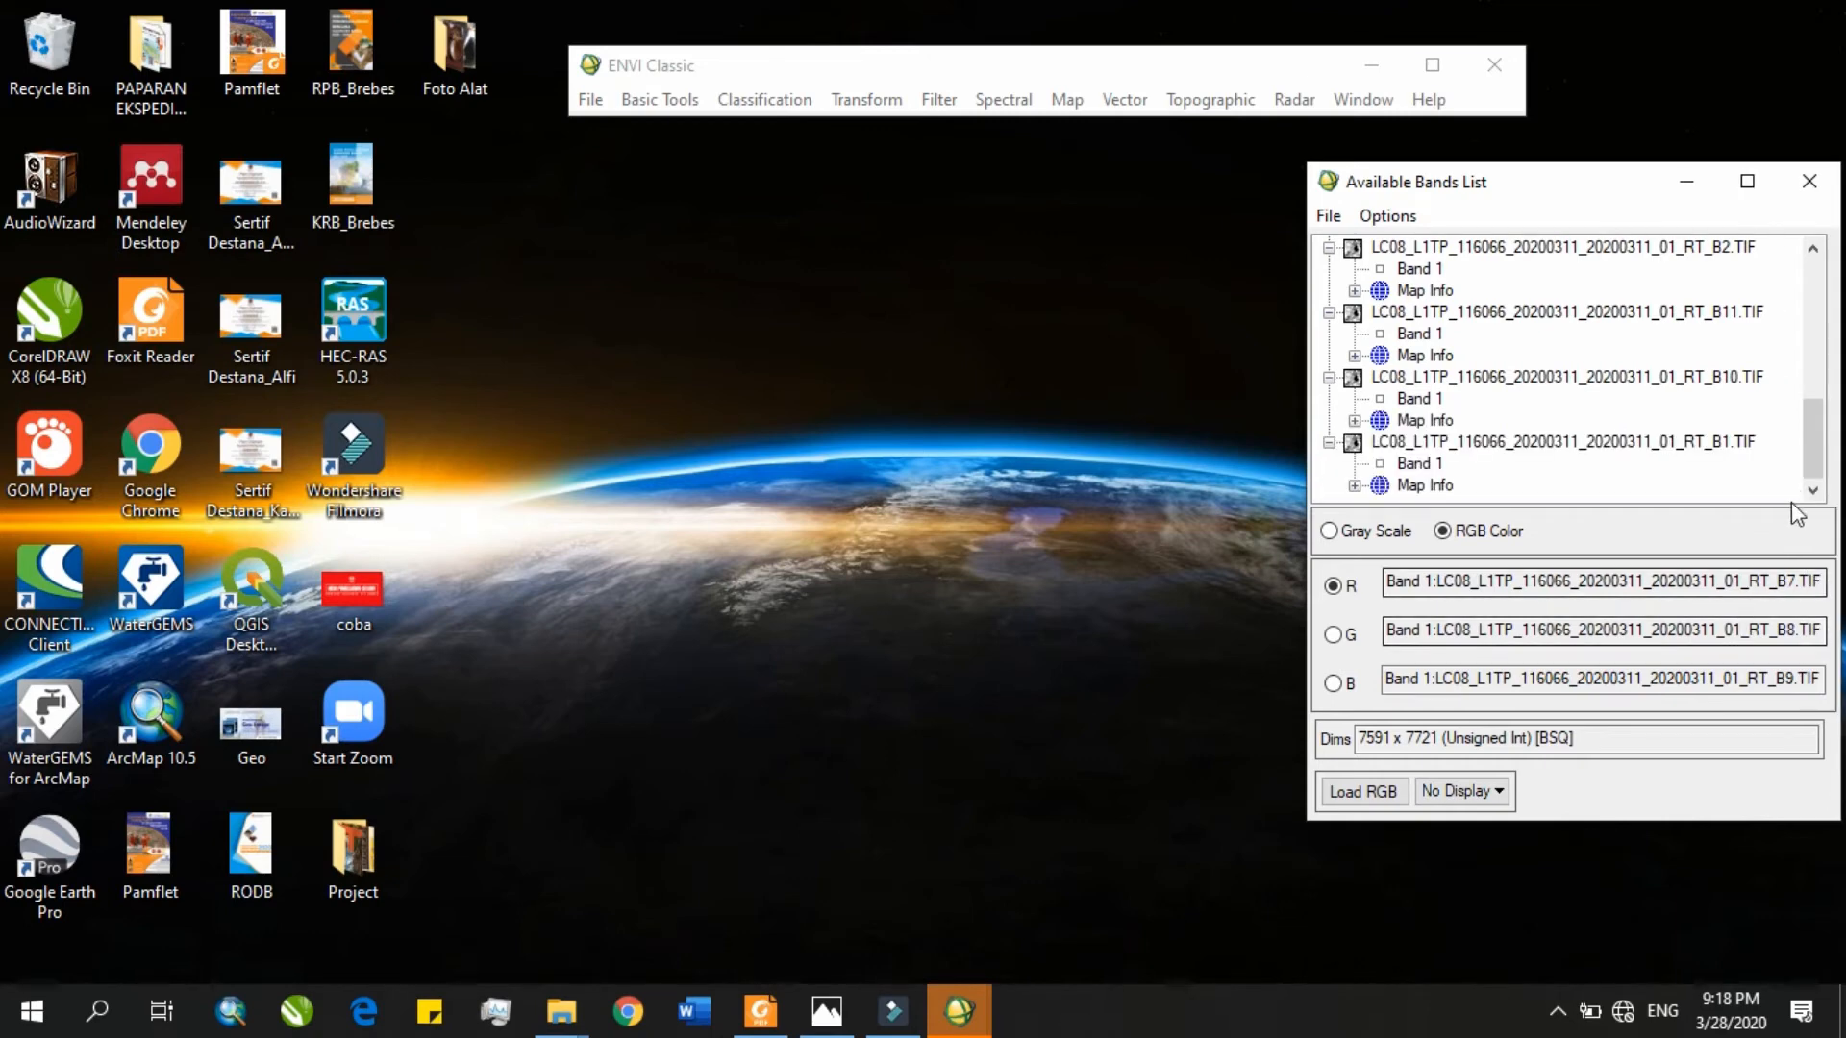
pyautogui.moveTo(1812, 443); pyautogui.dragTo(1831, 319)
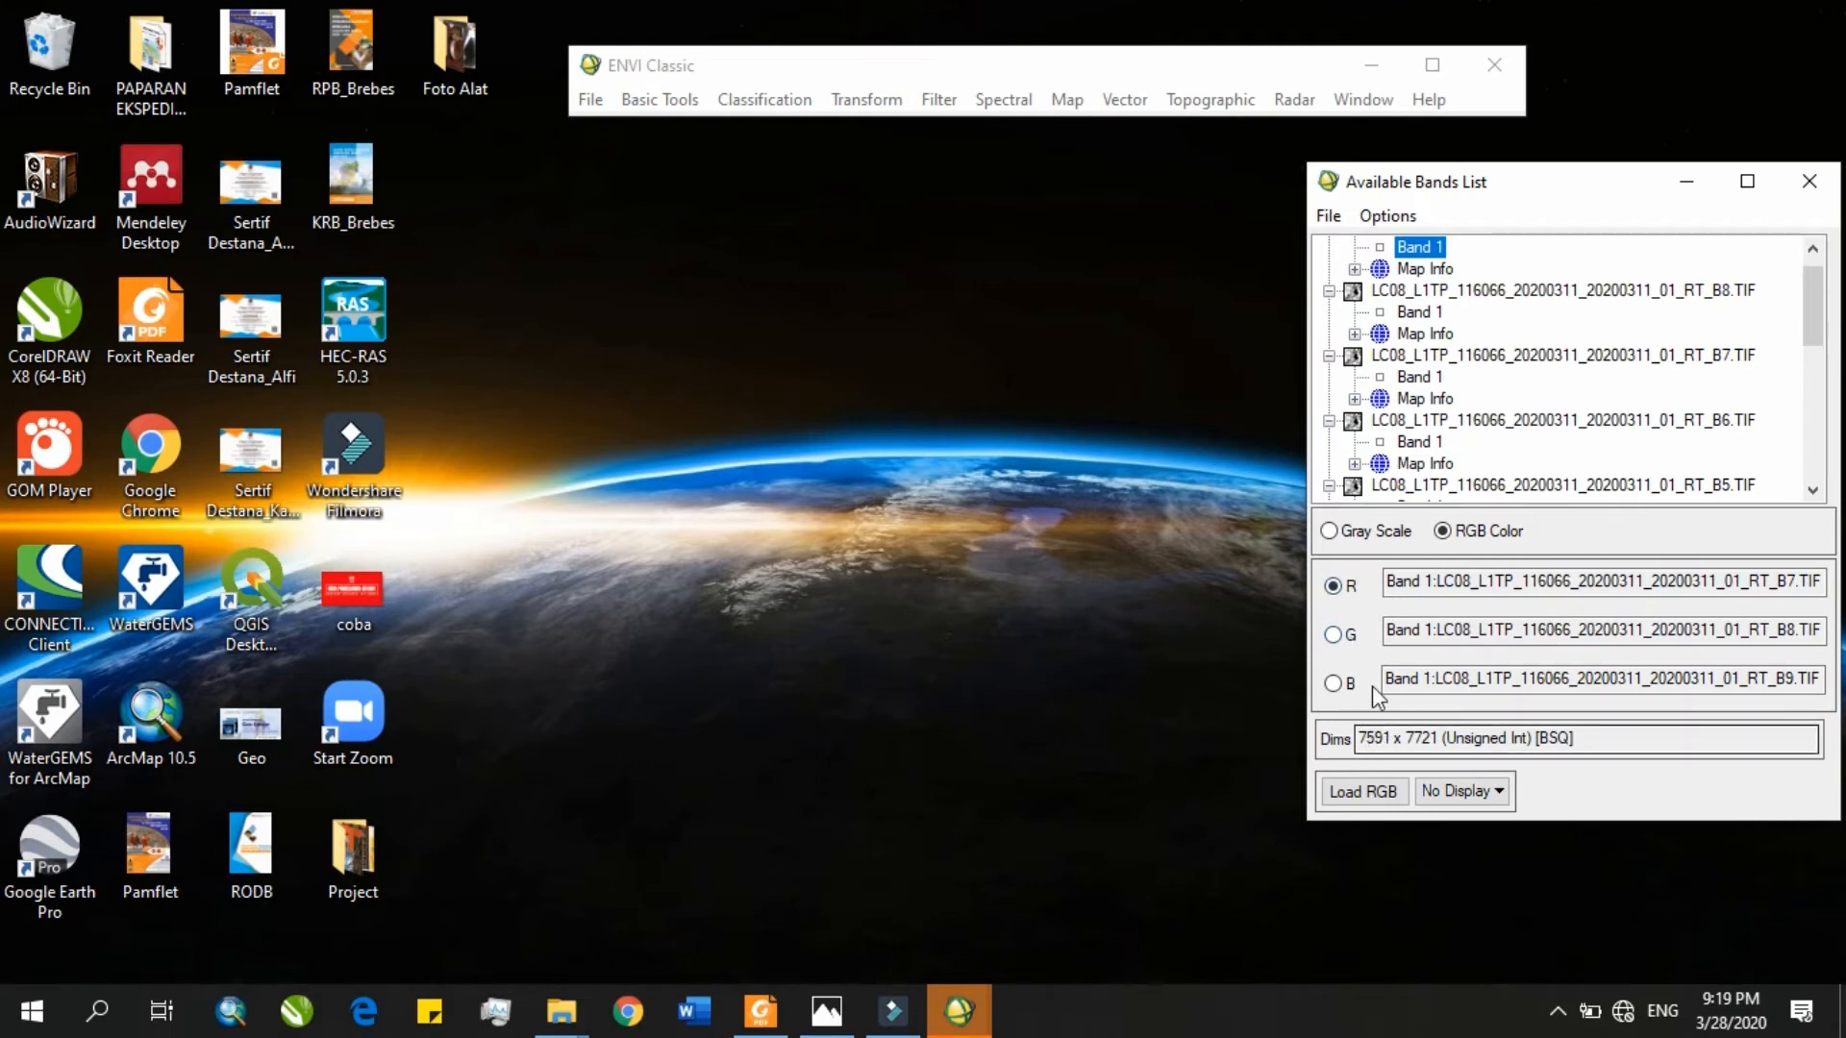
# Create a new display and reposition its empty image window away from the band list.
pyautogui.click(1466, 793)
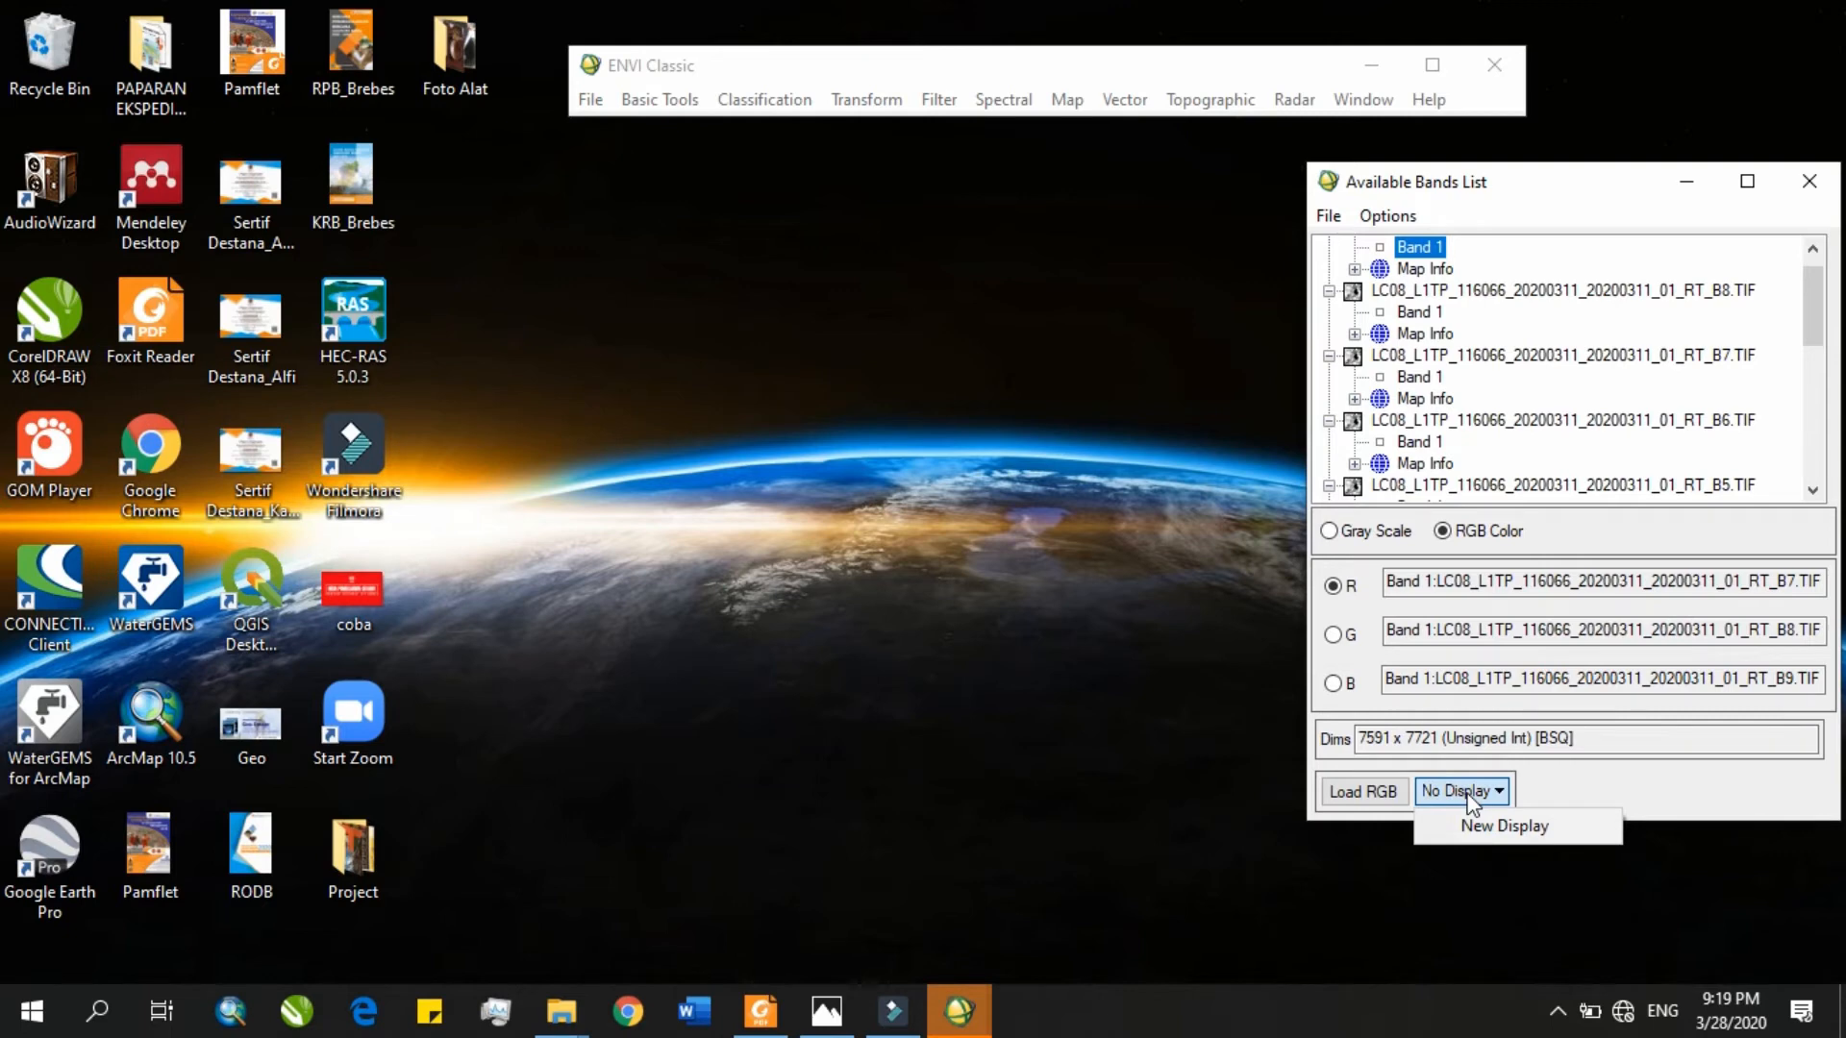
pyautogui.click(1482, 837)
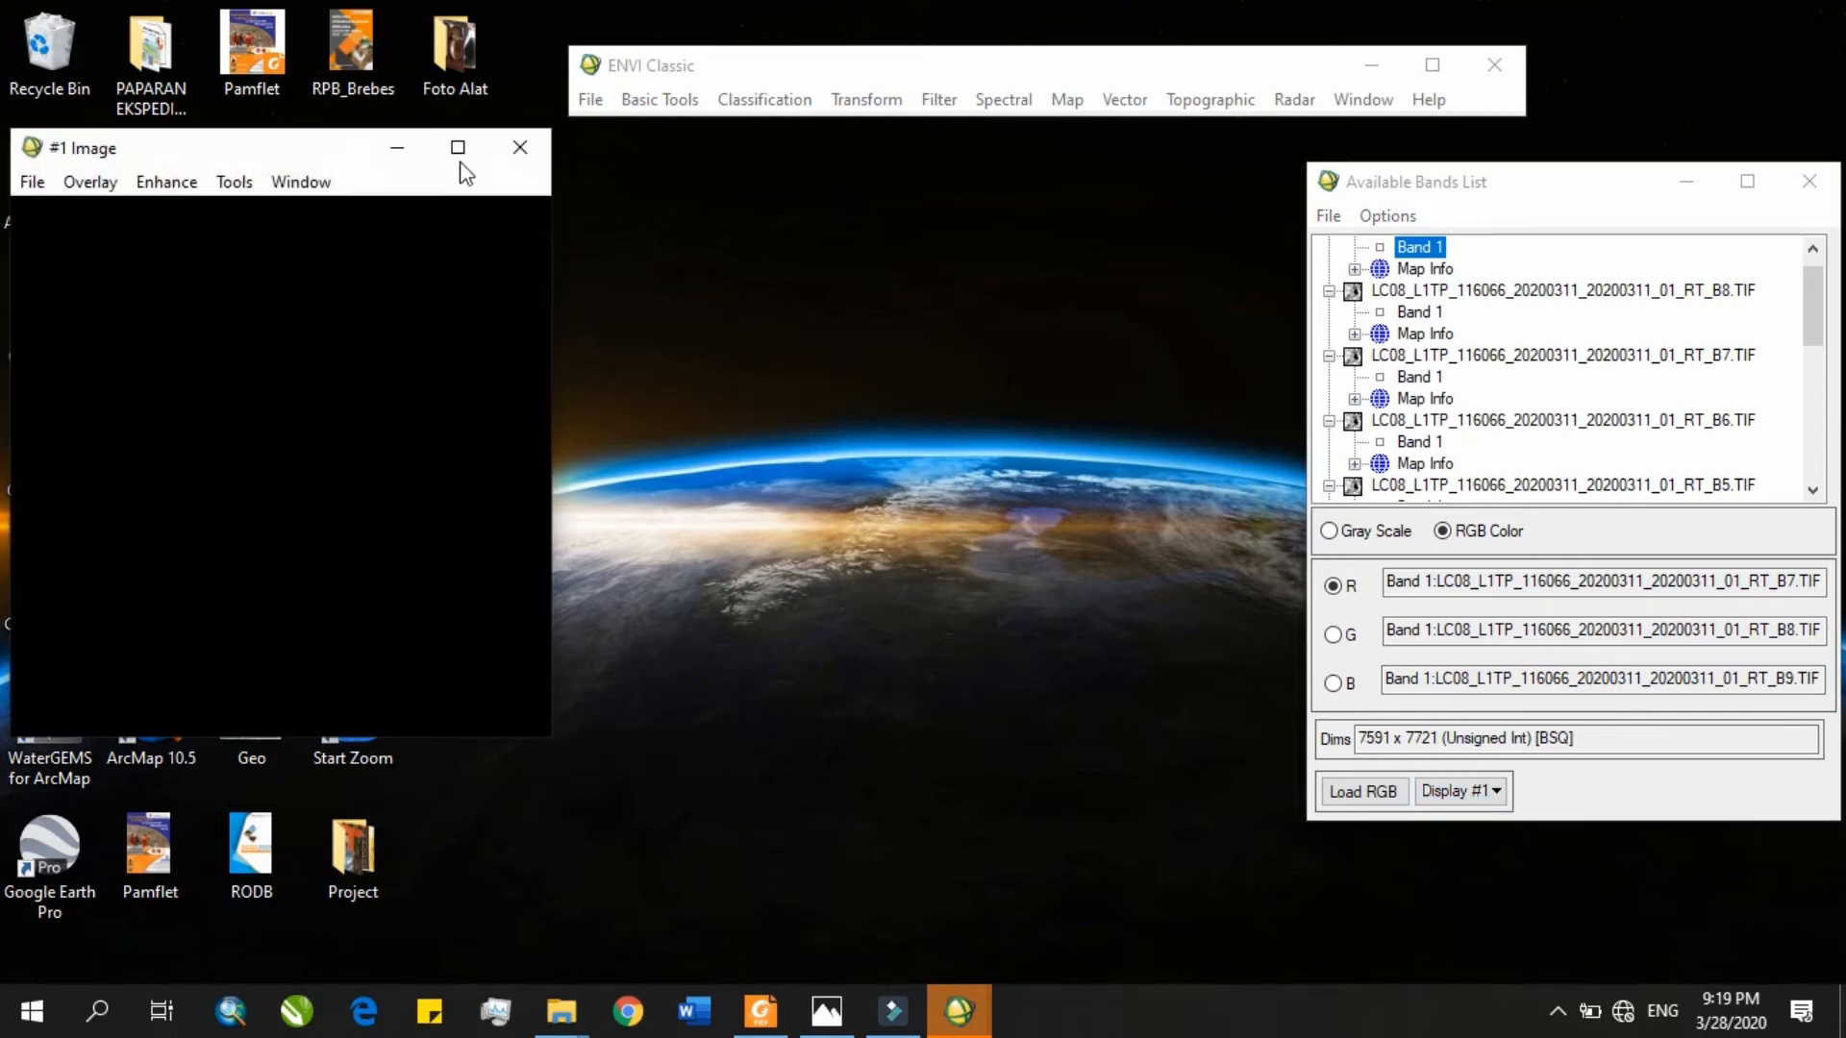
pyautogui.moveTo(279, 154); pyautogui.dragTo(545, 137)
pyautogui.moveTo(679, 148); pyautogui.dragTo(379, 127)
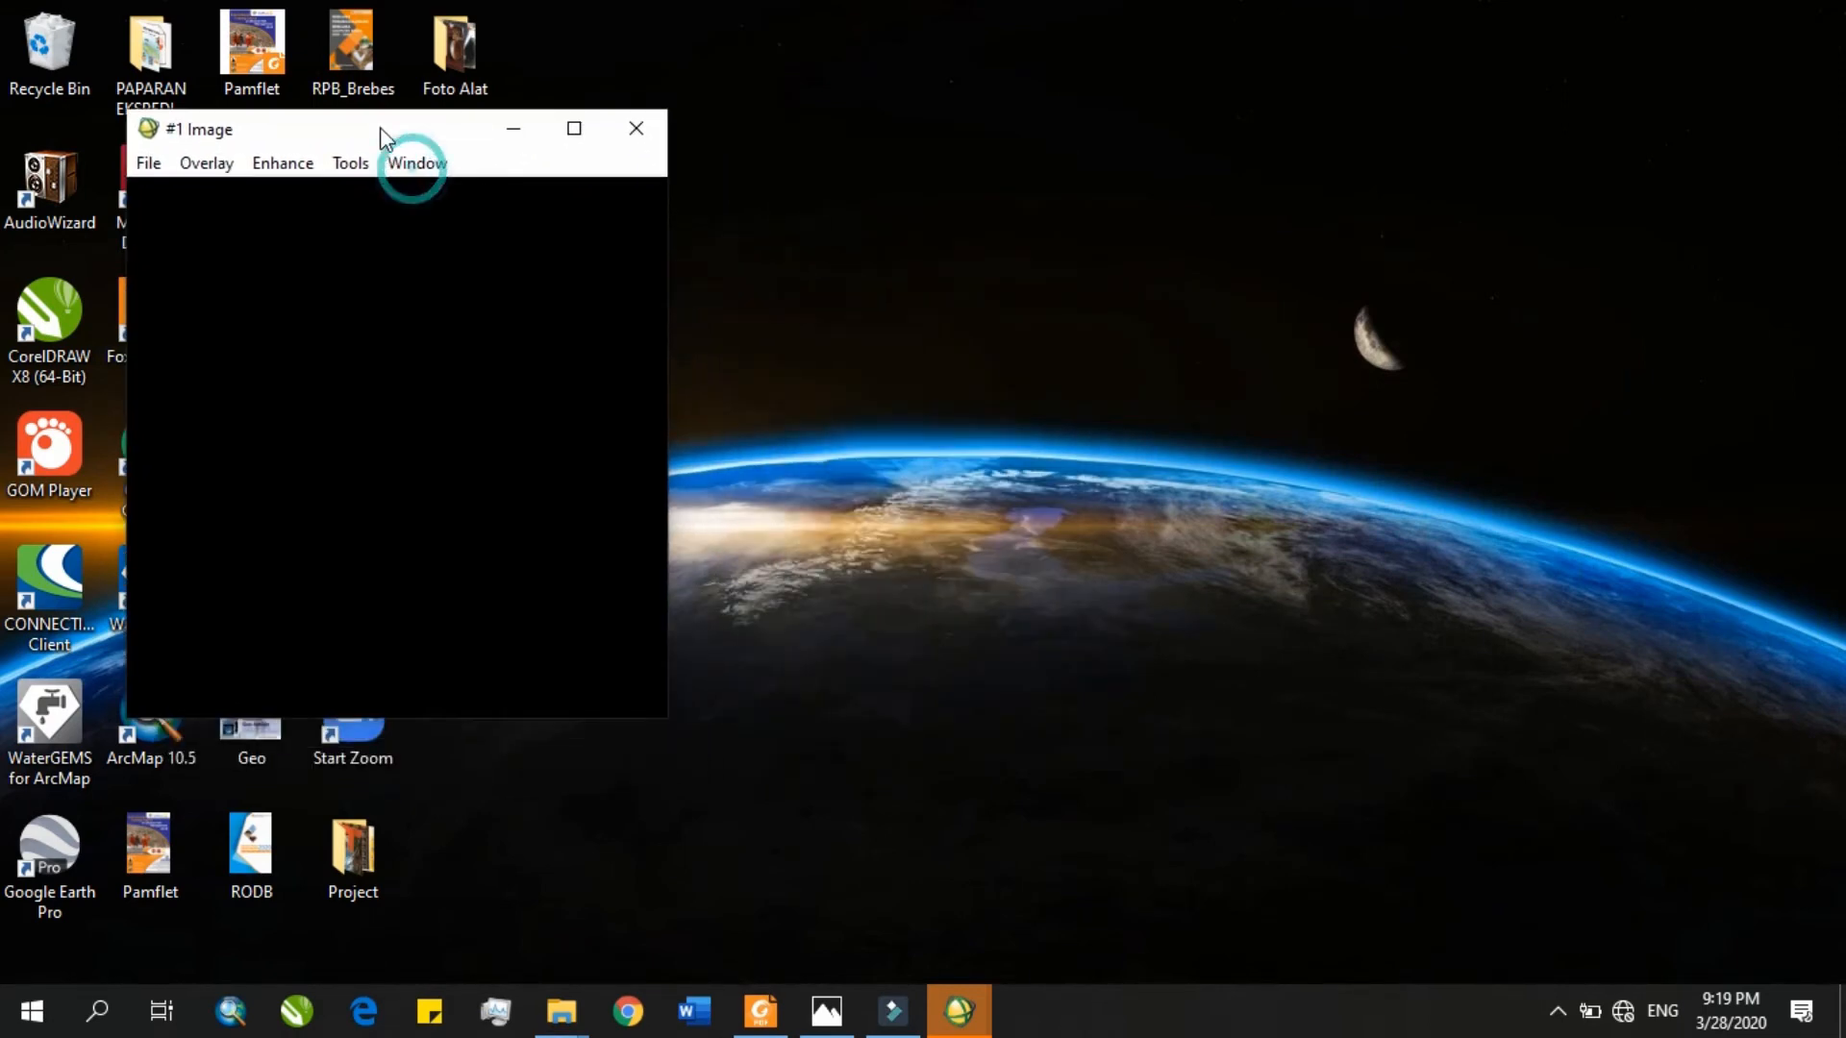
pyautogui.click(962, 1012)
pyautogui.click(1484, 931)
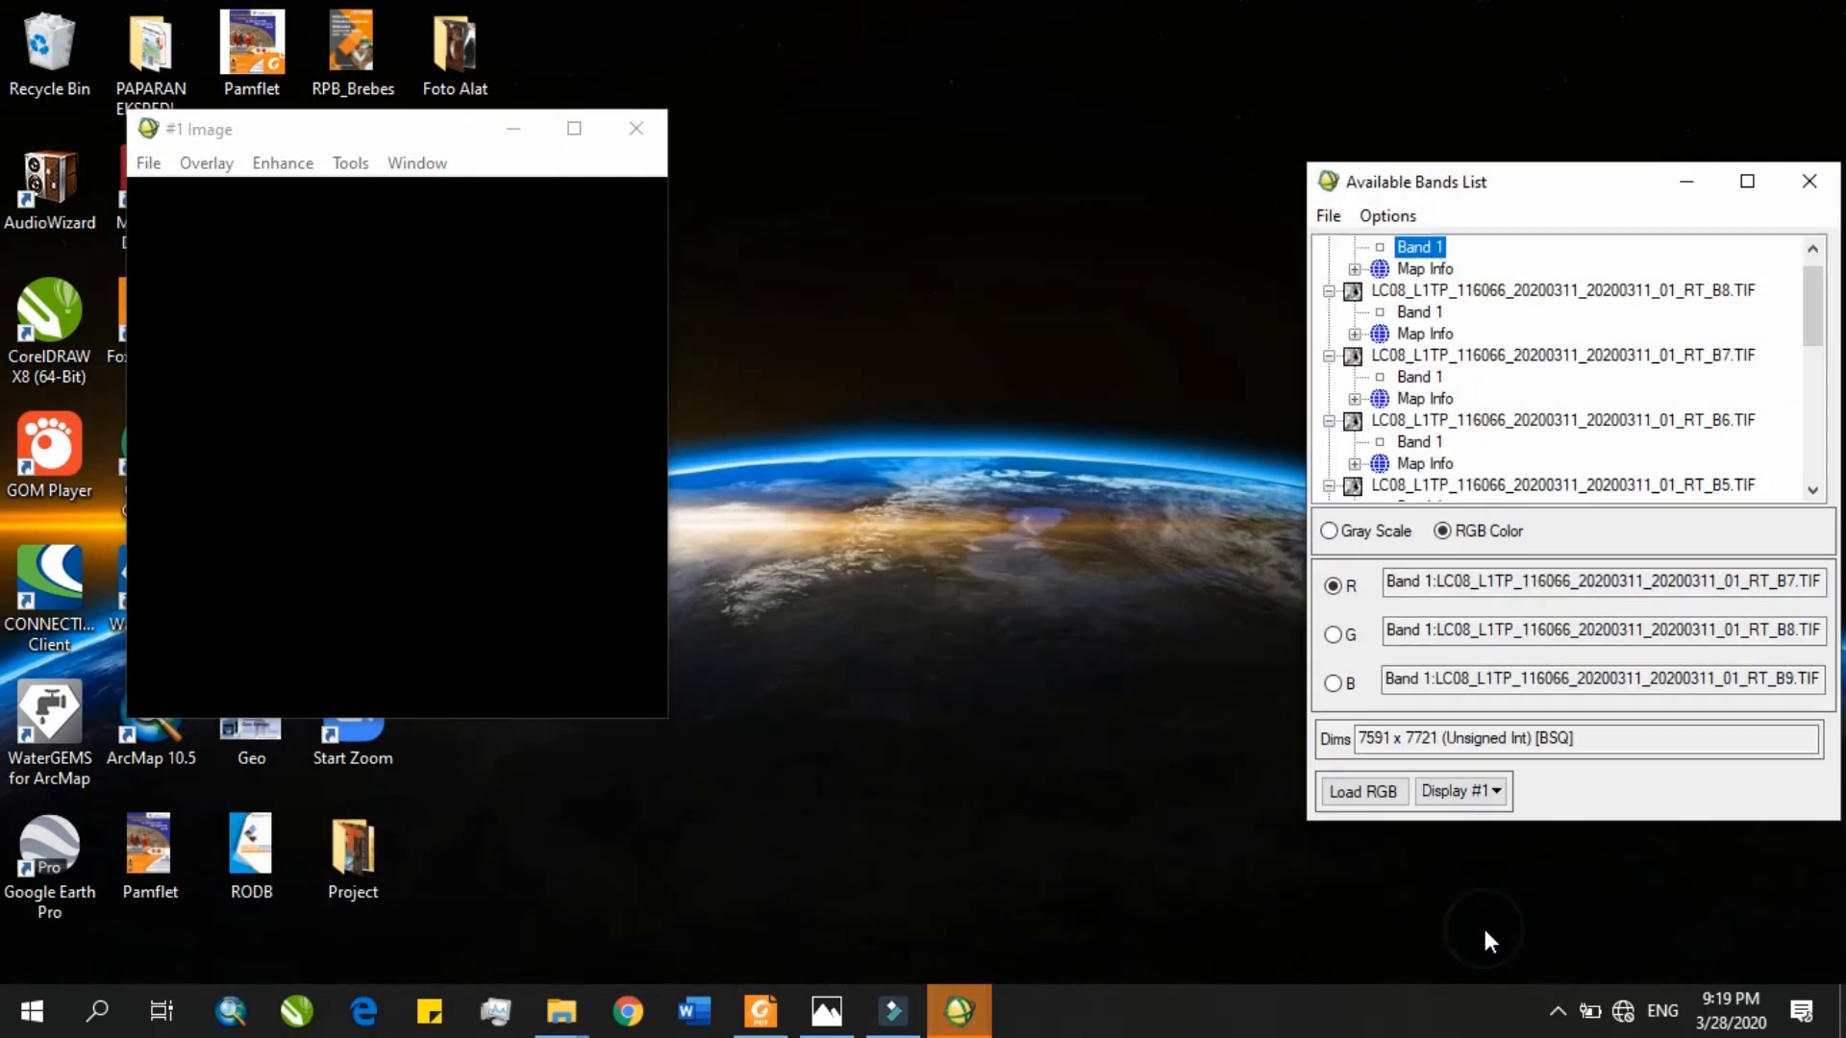
# Assign Landsat image B4 to the red channel, B3 to green and B2 to blue.
pyautogui.click(1421, 583)
pyautogui.hotkey('ctrl', 'a')
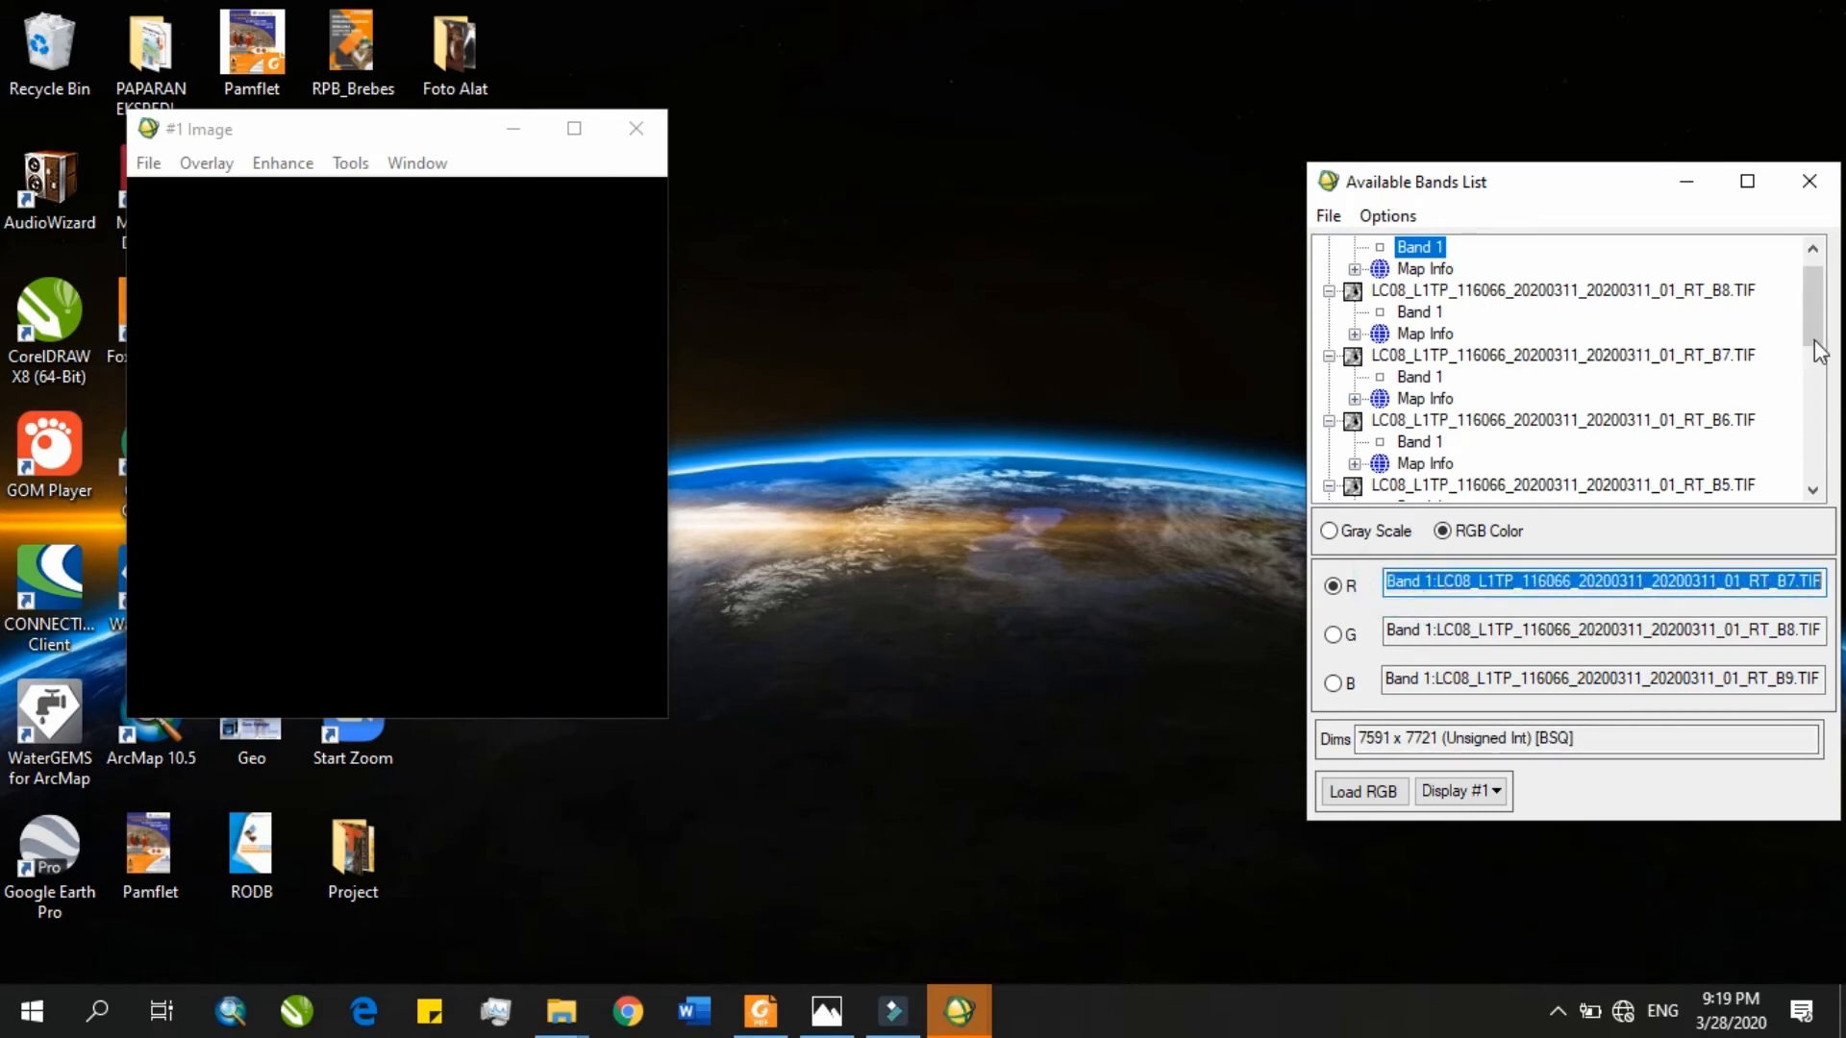
pyautogui.moveTo(1814, 306); pyautogui.dragTo(1808, 354)
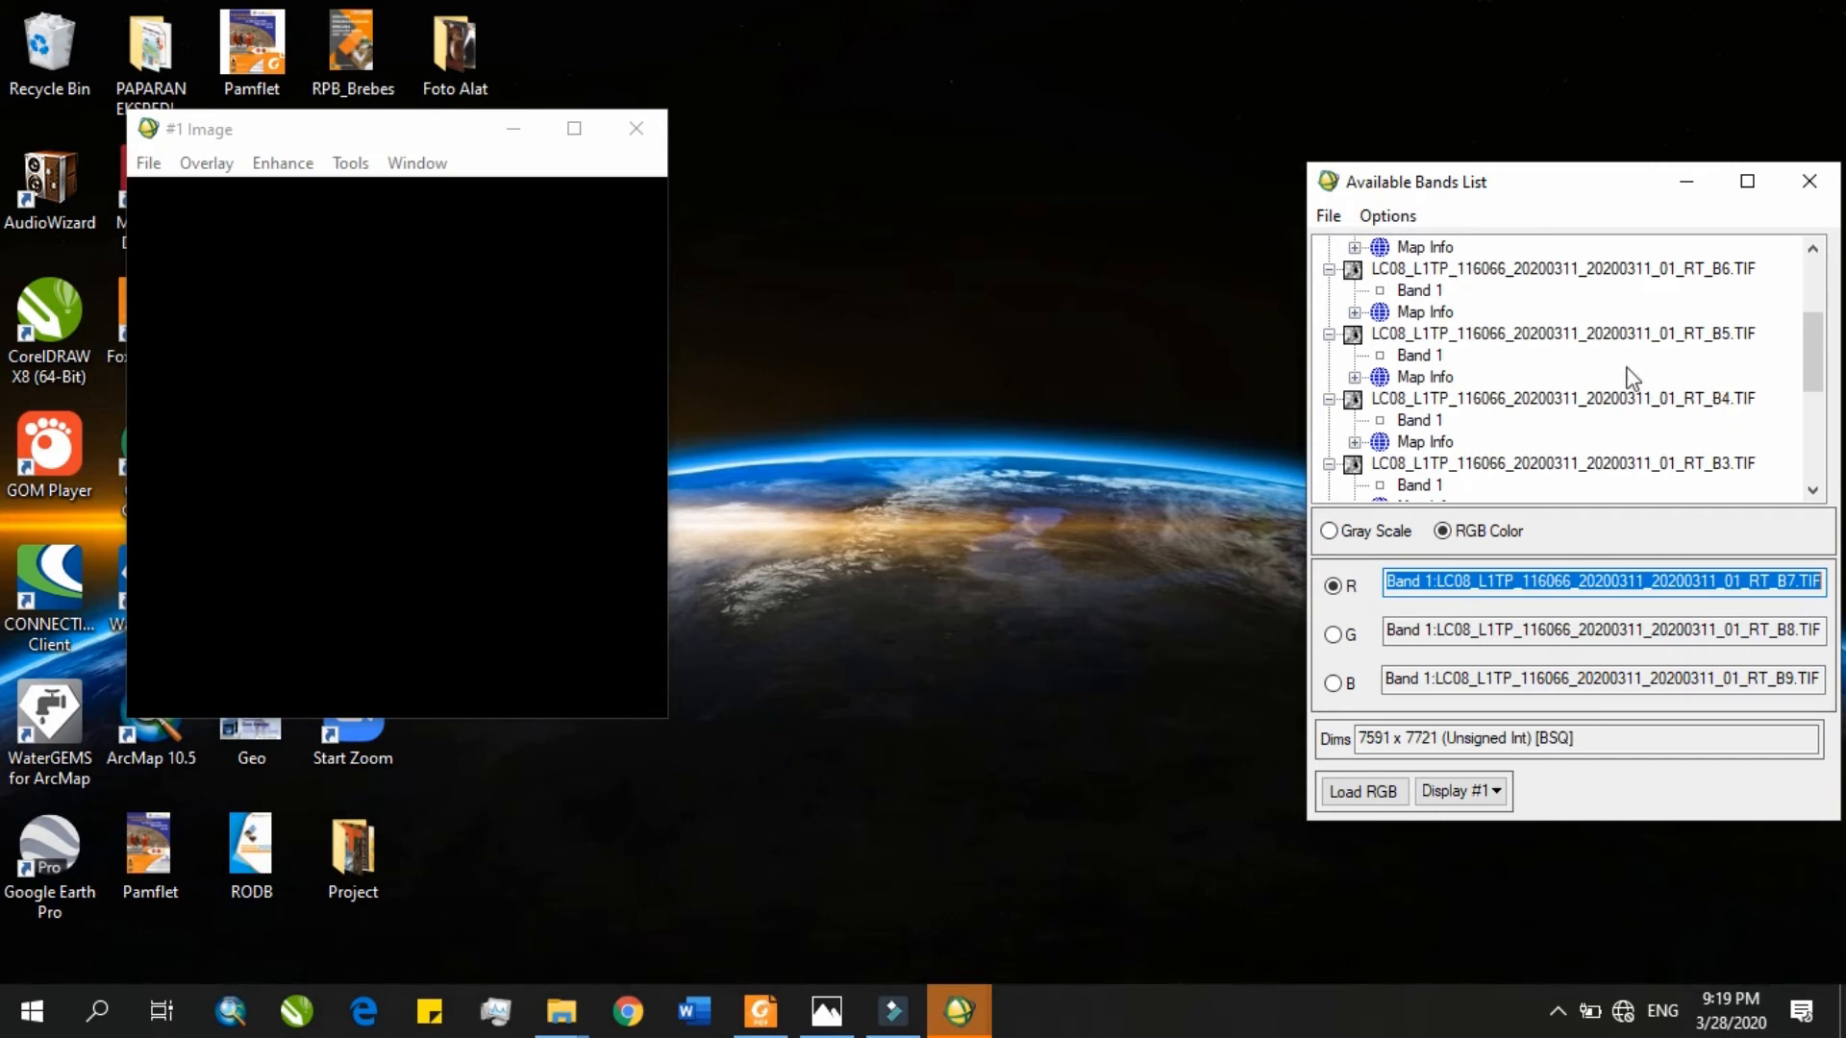
pyautogui.click(1412, 421)
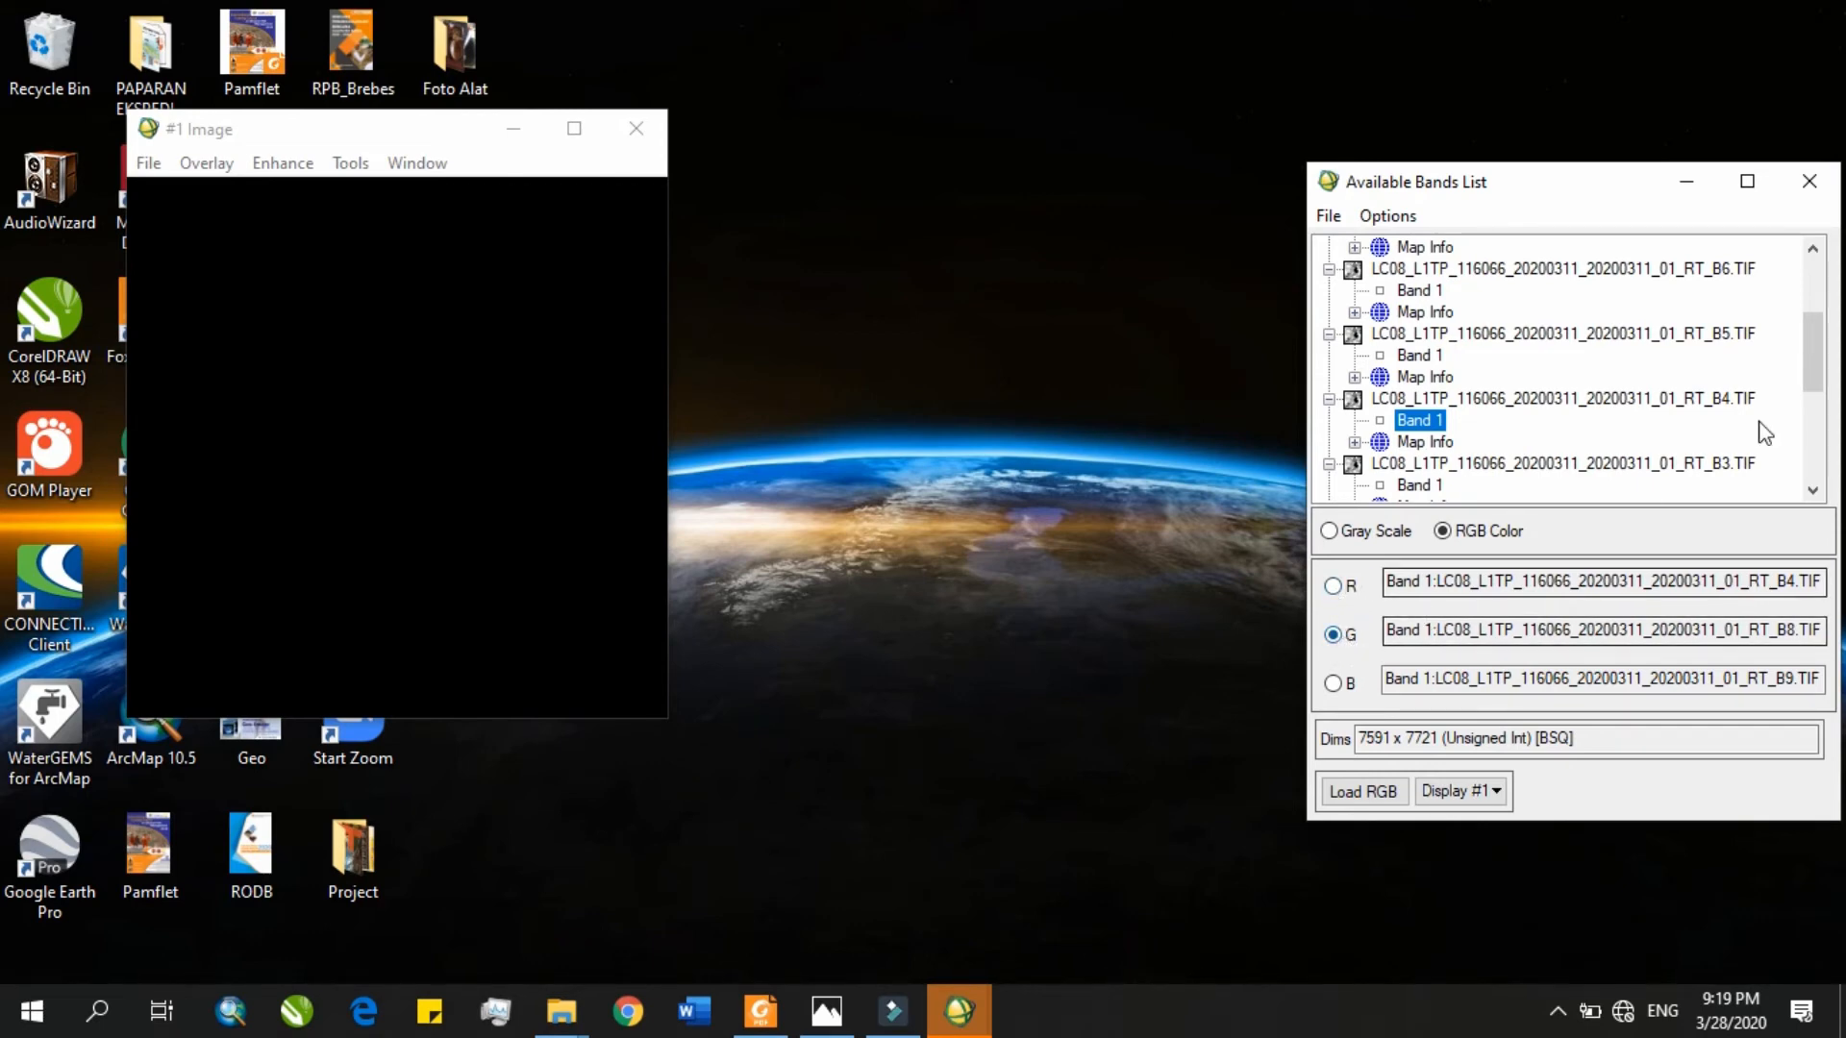
pyautogui.moveTo(1814, 361); pyautogui.dragTo(1813, 387)
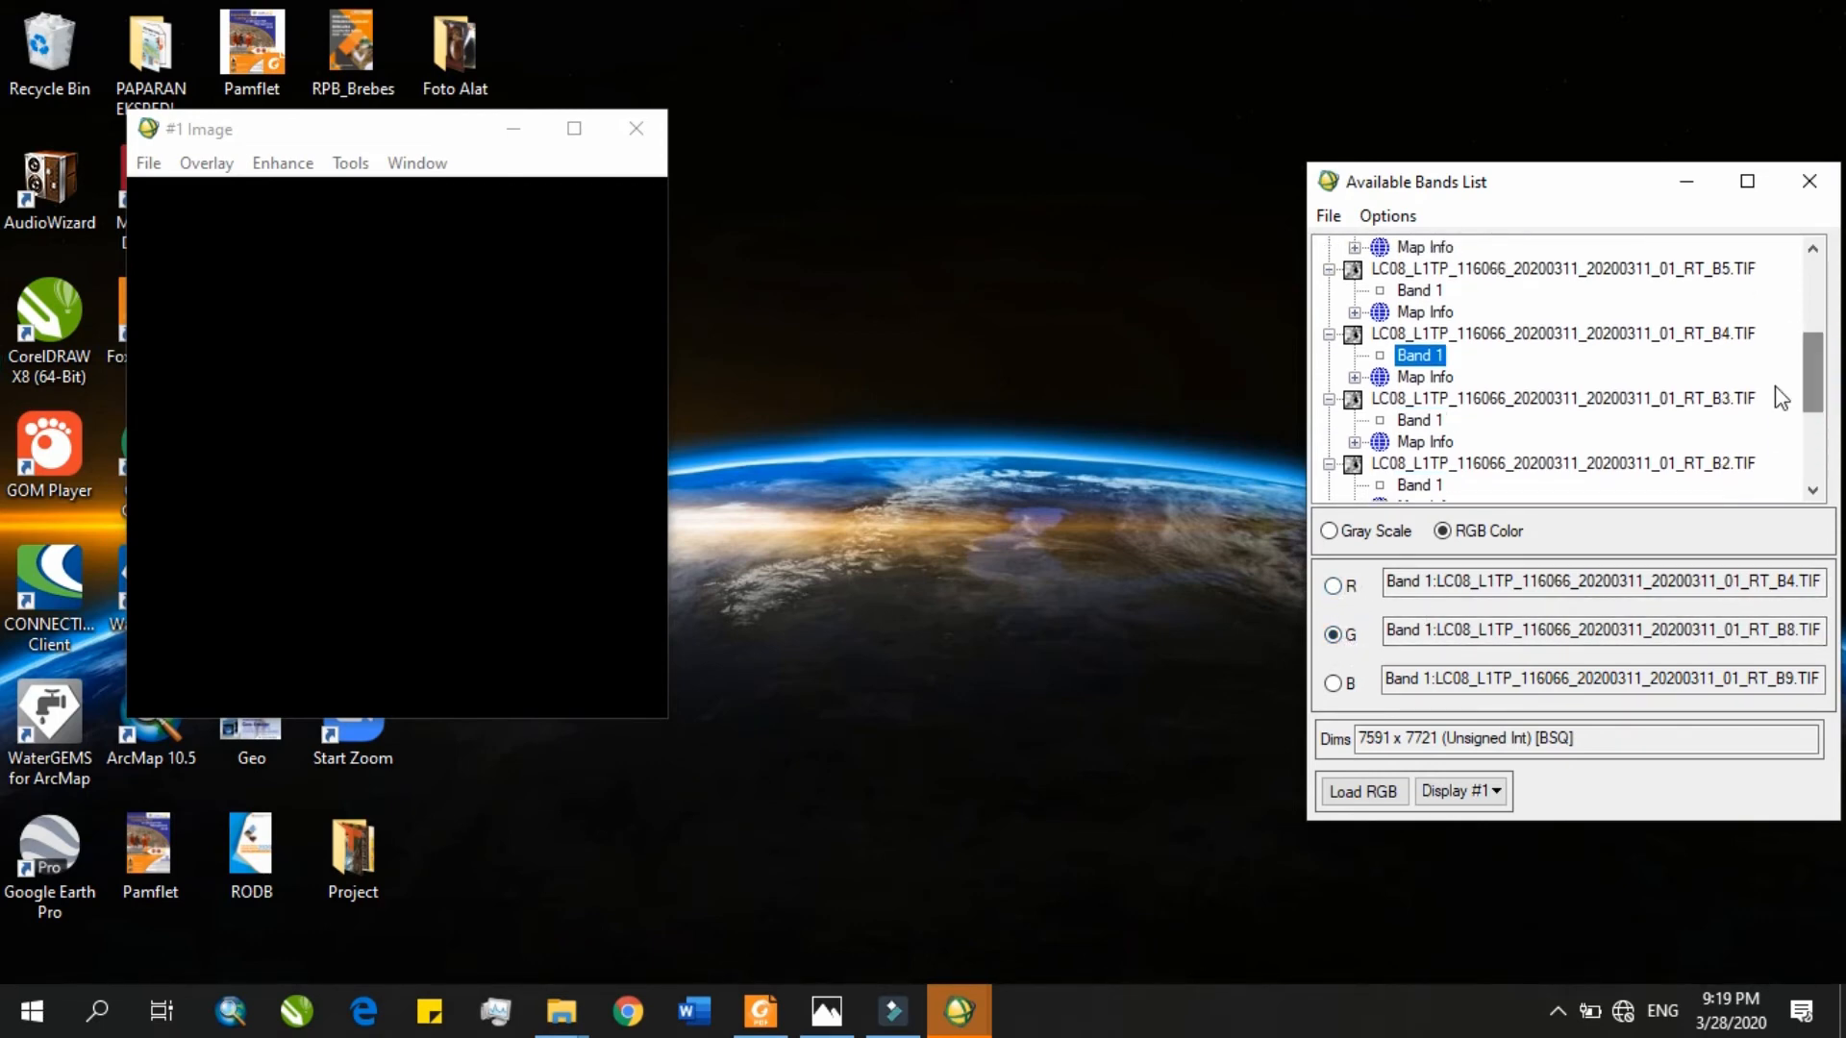
pyautogui.click(1420, 420)
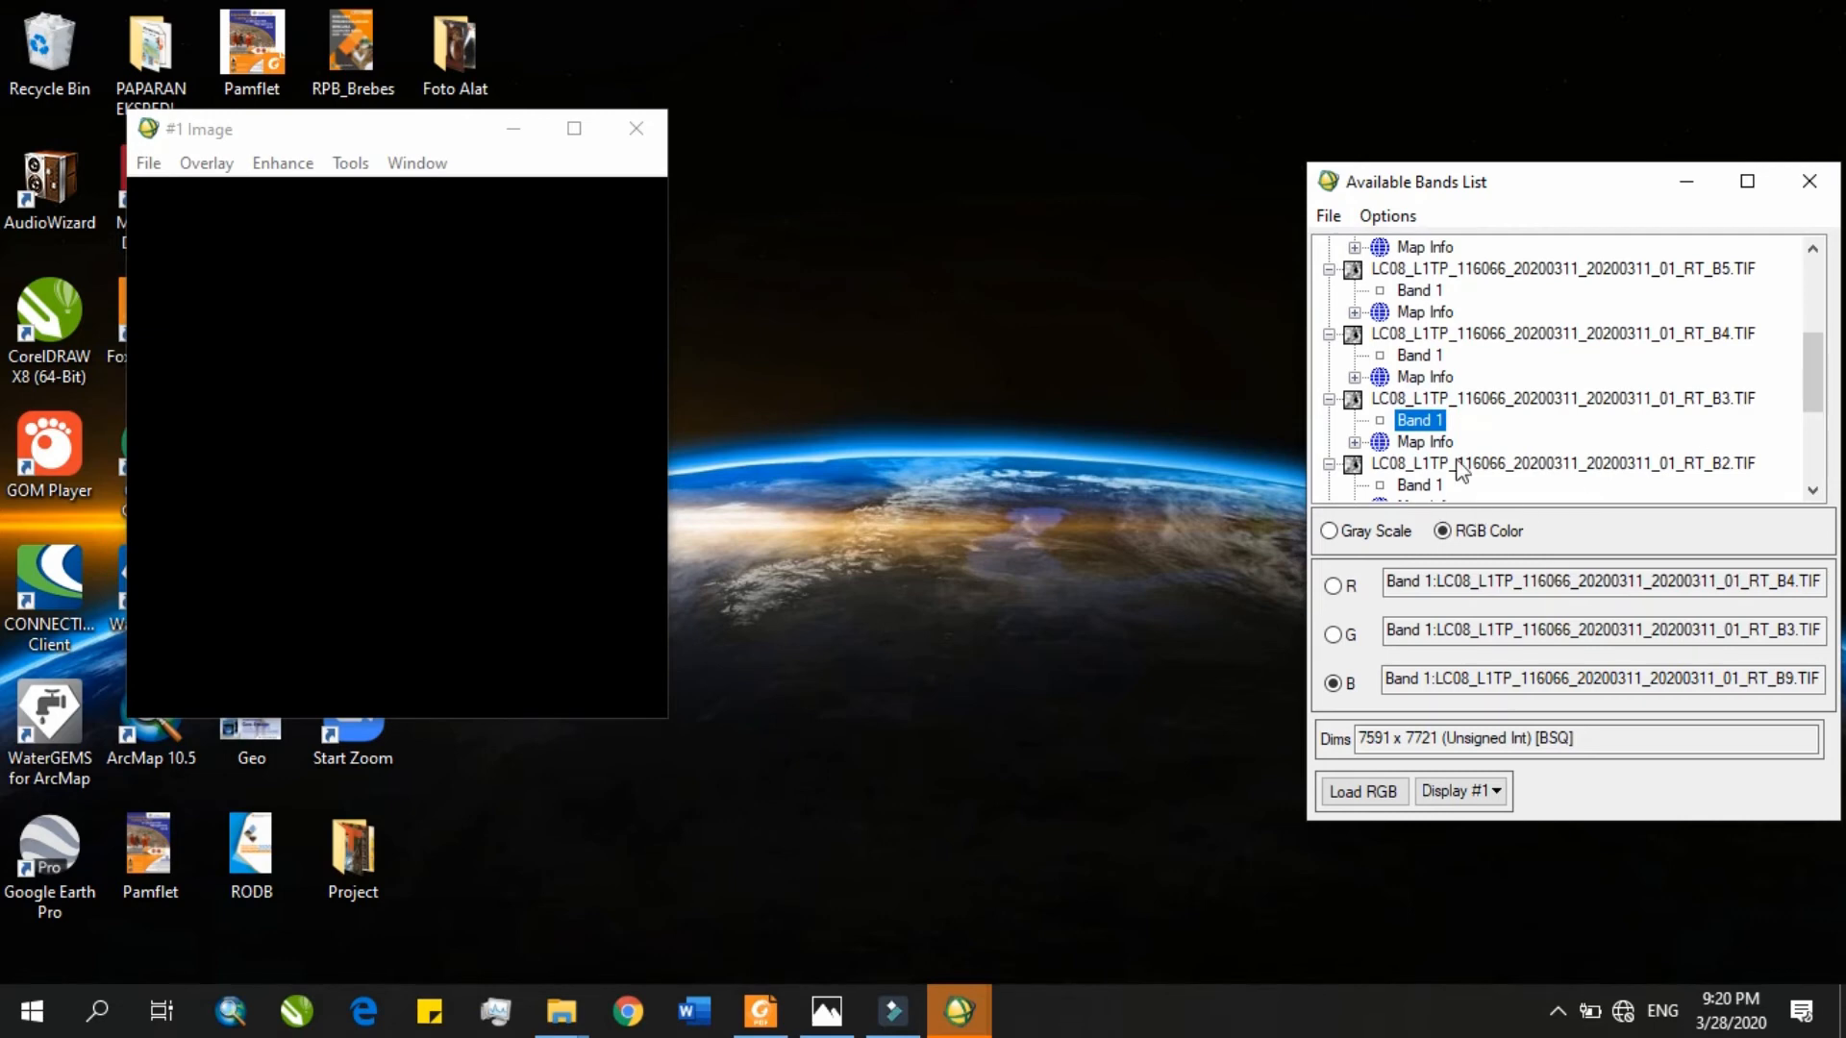
pyautogui.moveTo(1822, 408); pyautogui.dragTo(1820, 430)
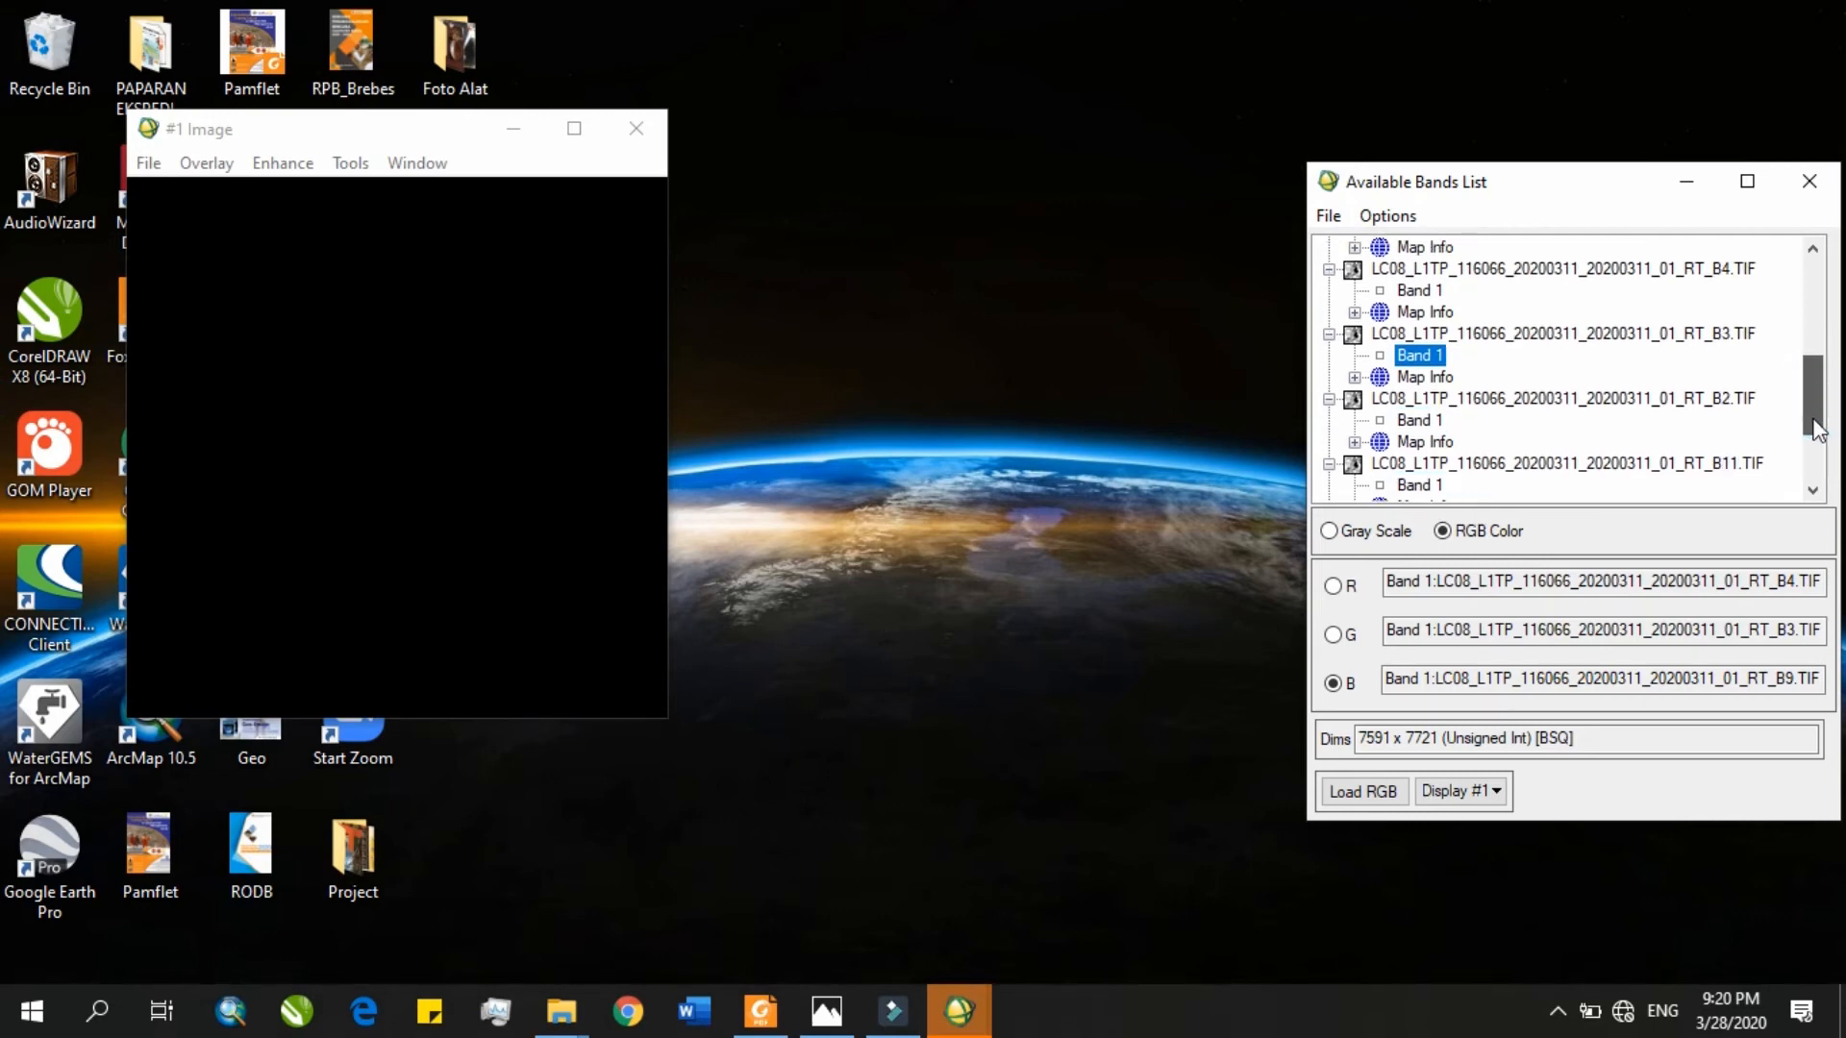
pyautogui.doubleClick(1419, 420)
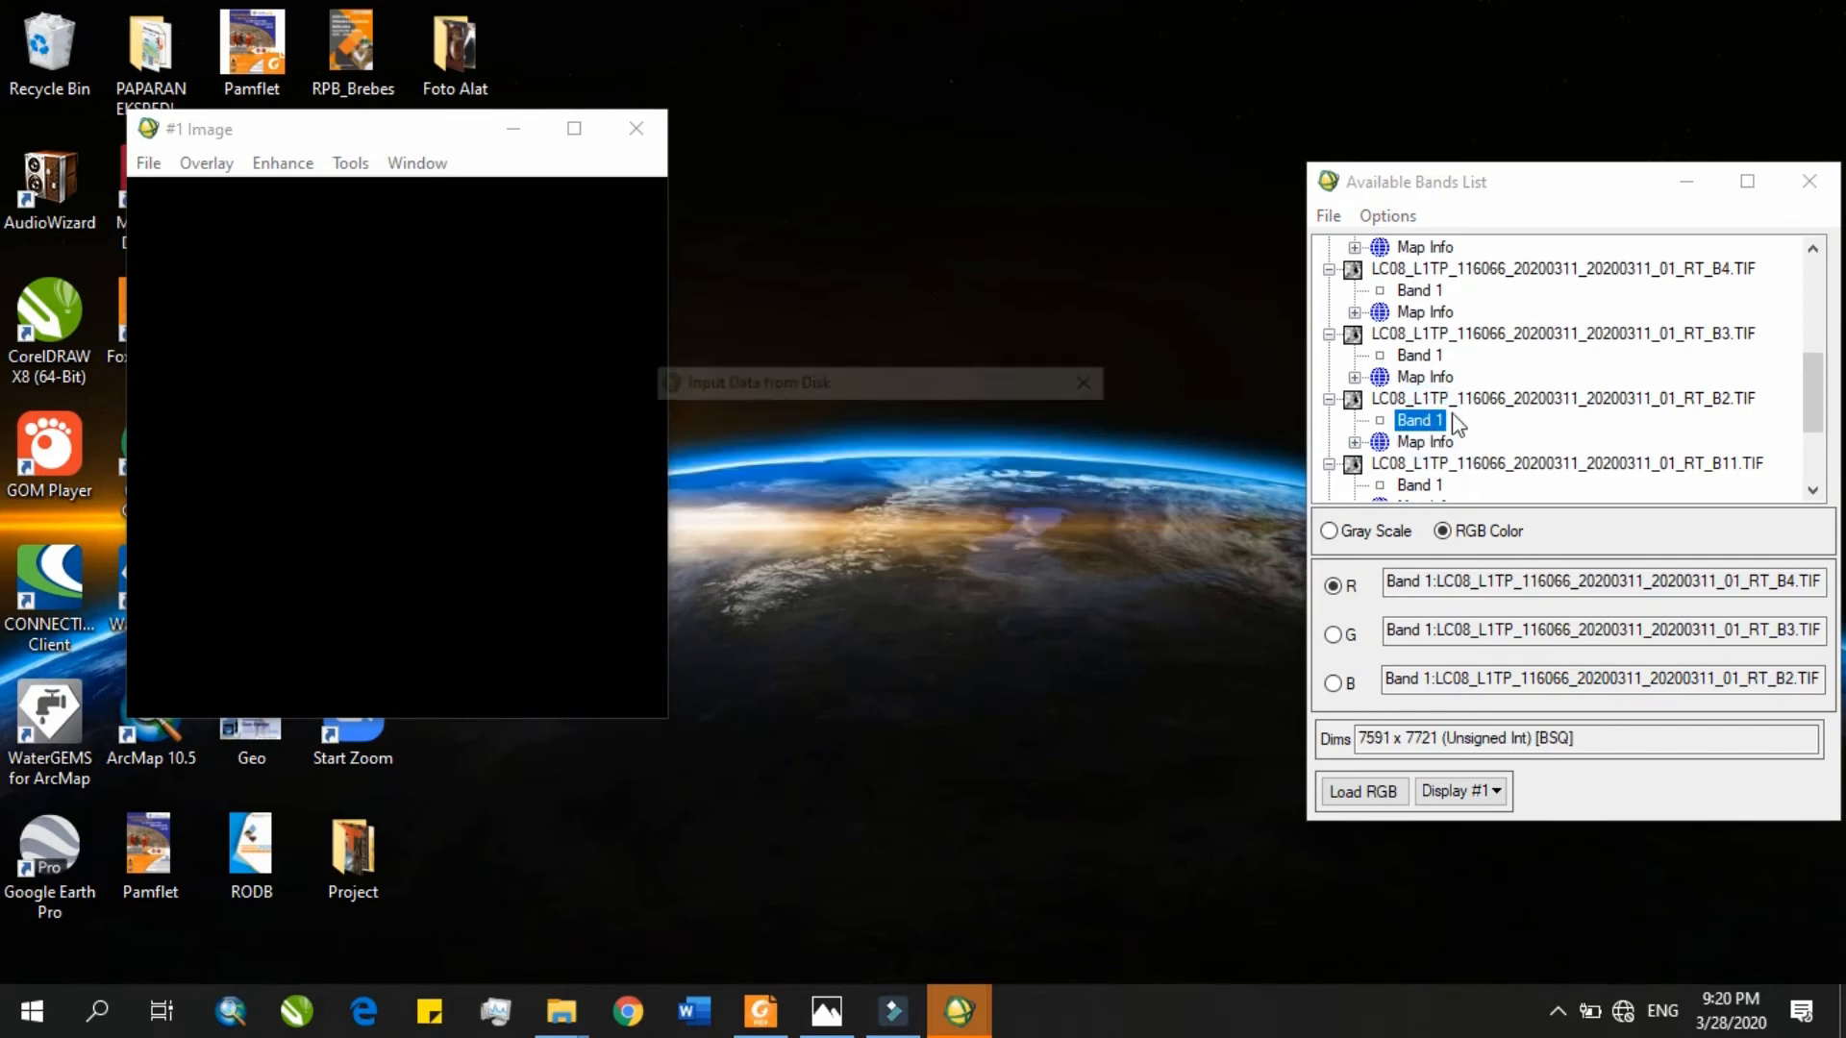
# Load the RGB composite into Display #1, moving the image window and widening the Zoom window.
pyautogui.moveTo(411, 144); pyautogui.dragTo(601, 83)
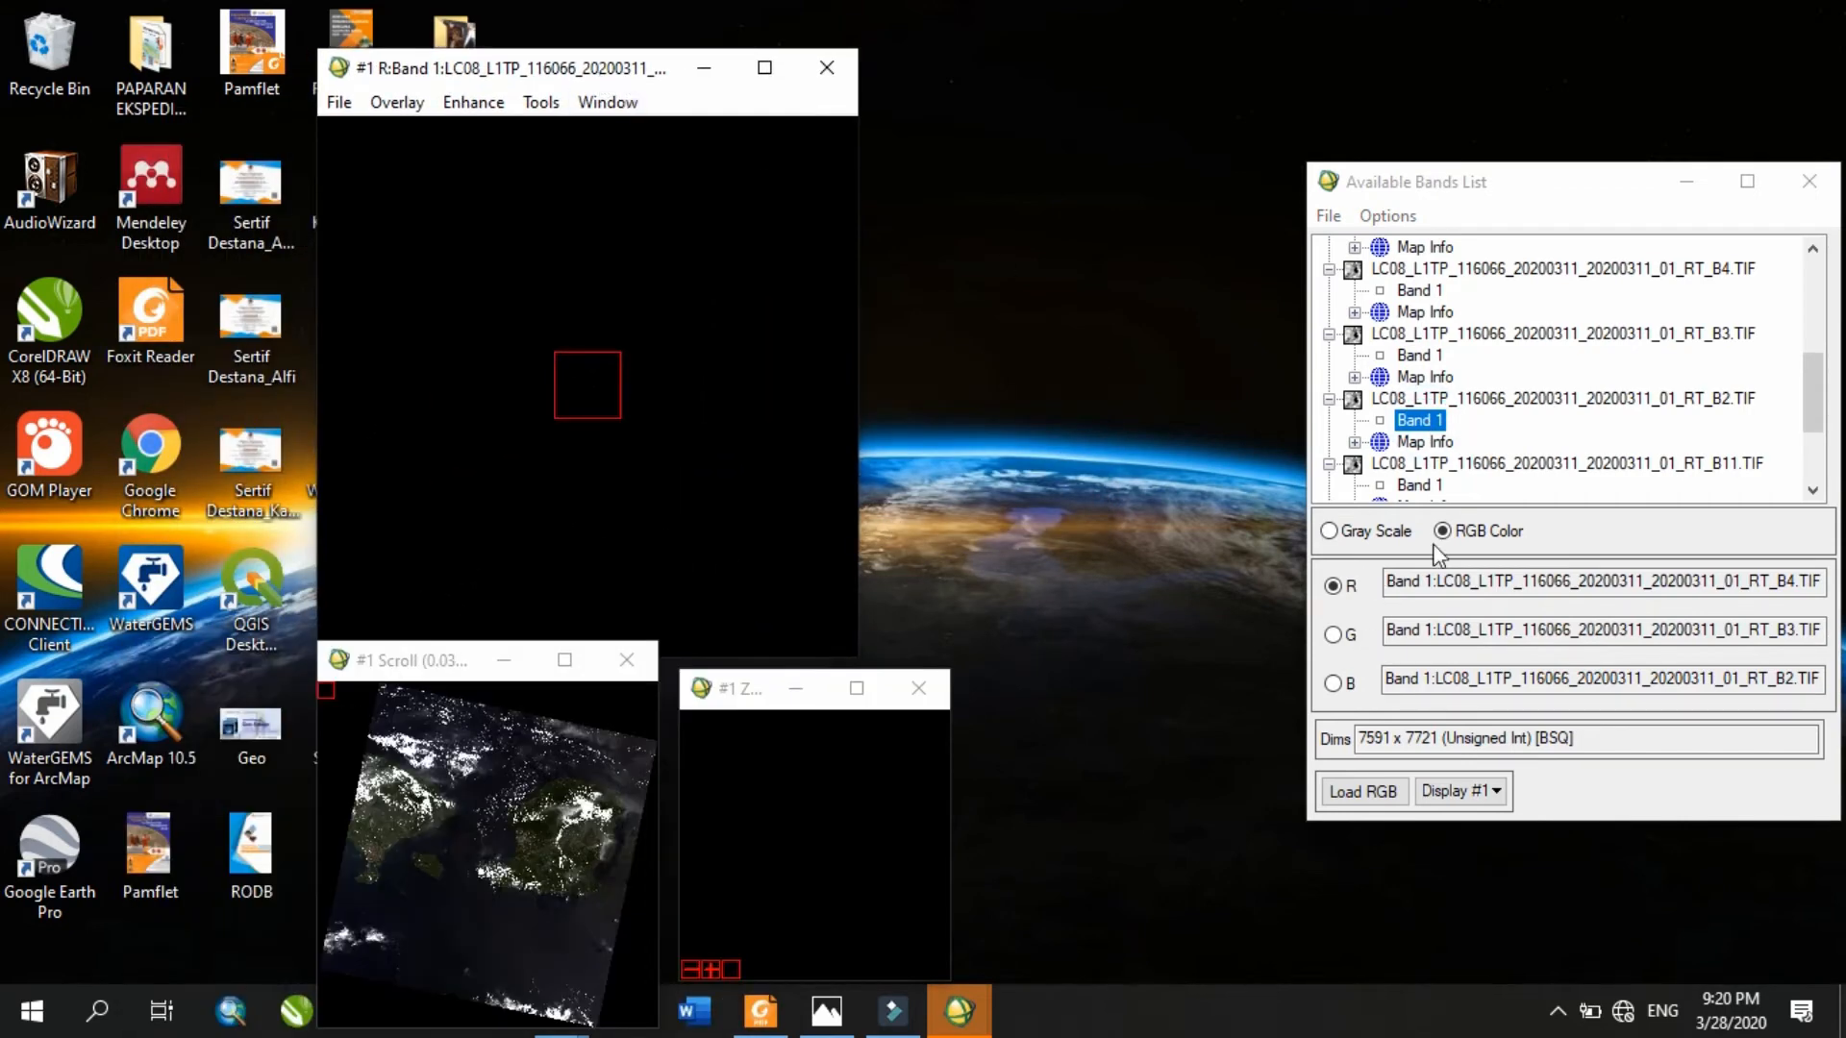
pyautogui.click(1365, 794)
pyautogui.moveTo(950, 704); pyautogui.dragTo(988, 701)
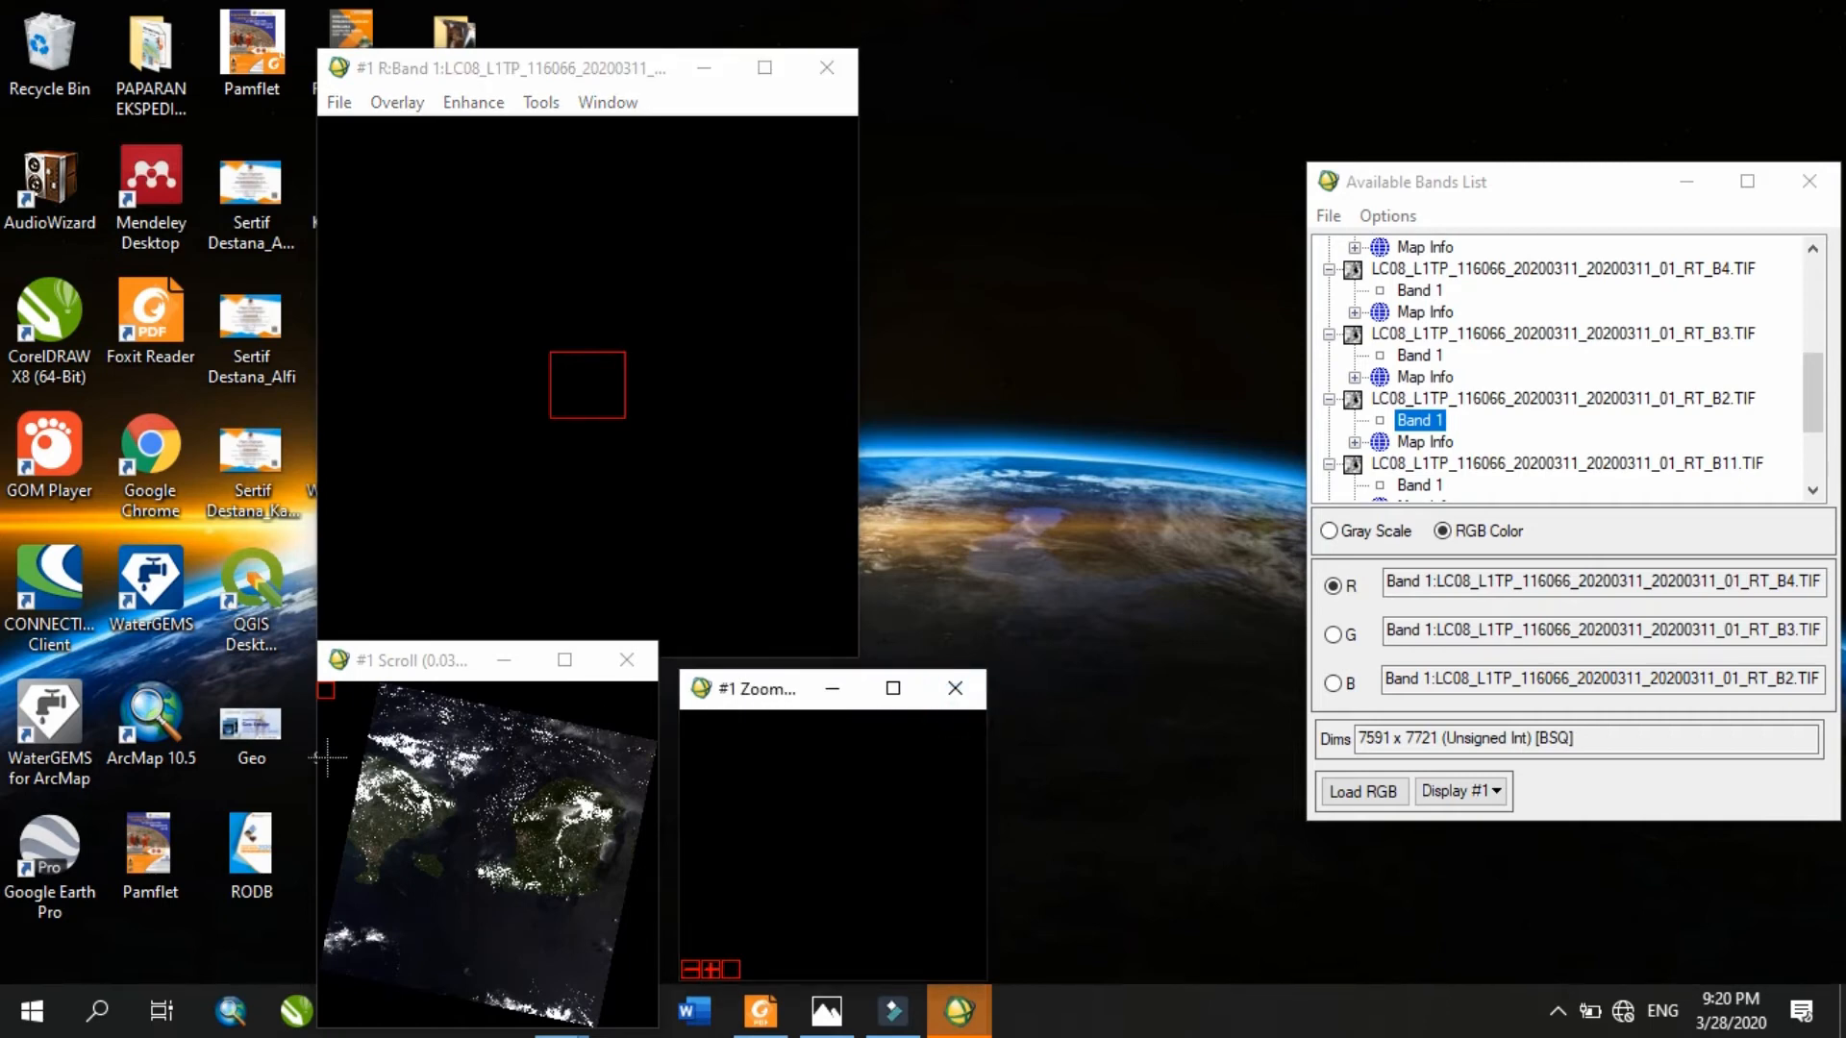
# Examine the coastal area around the airport by repositioning the Scroll window's view box over the western island.
pyautogui.click(371, 852)
pyautogui.click(371, 859)
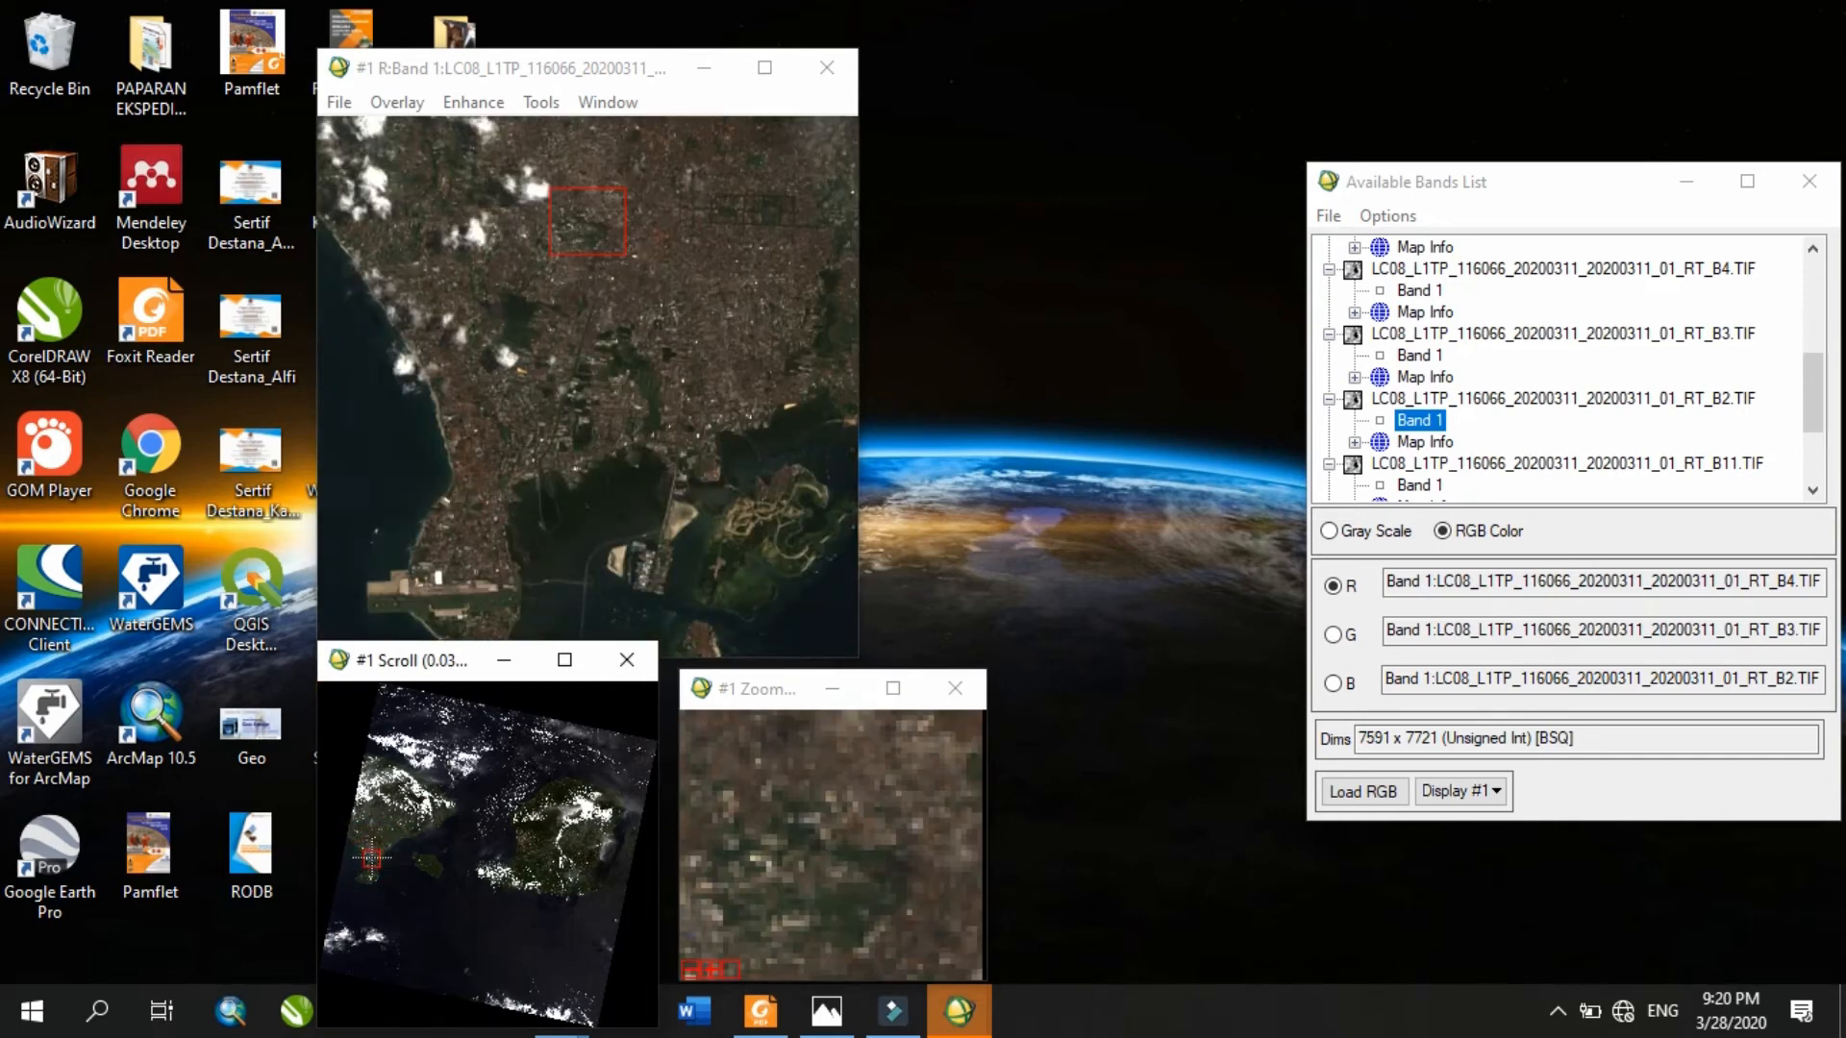
pyautogui.click(363, 862)
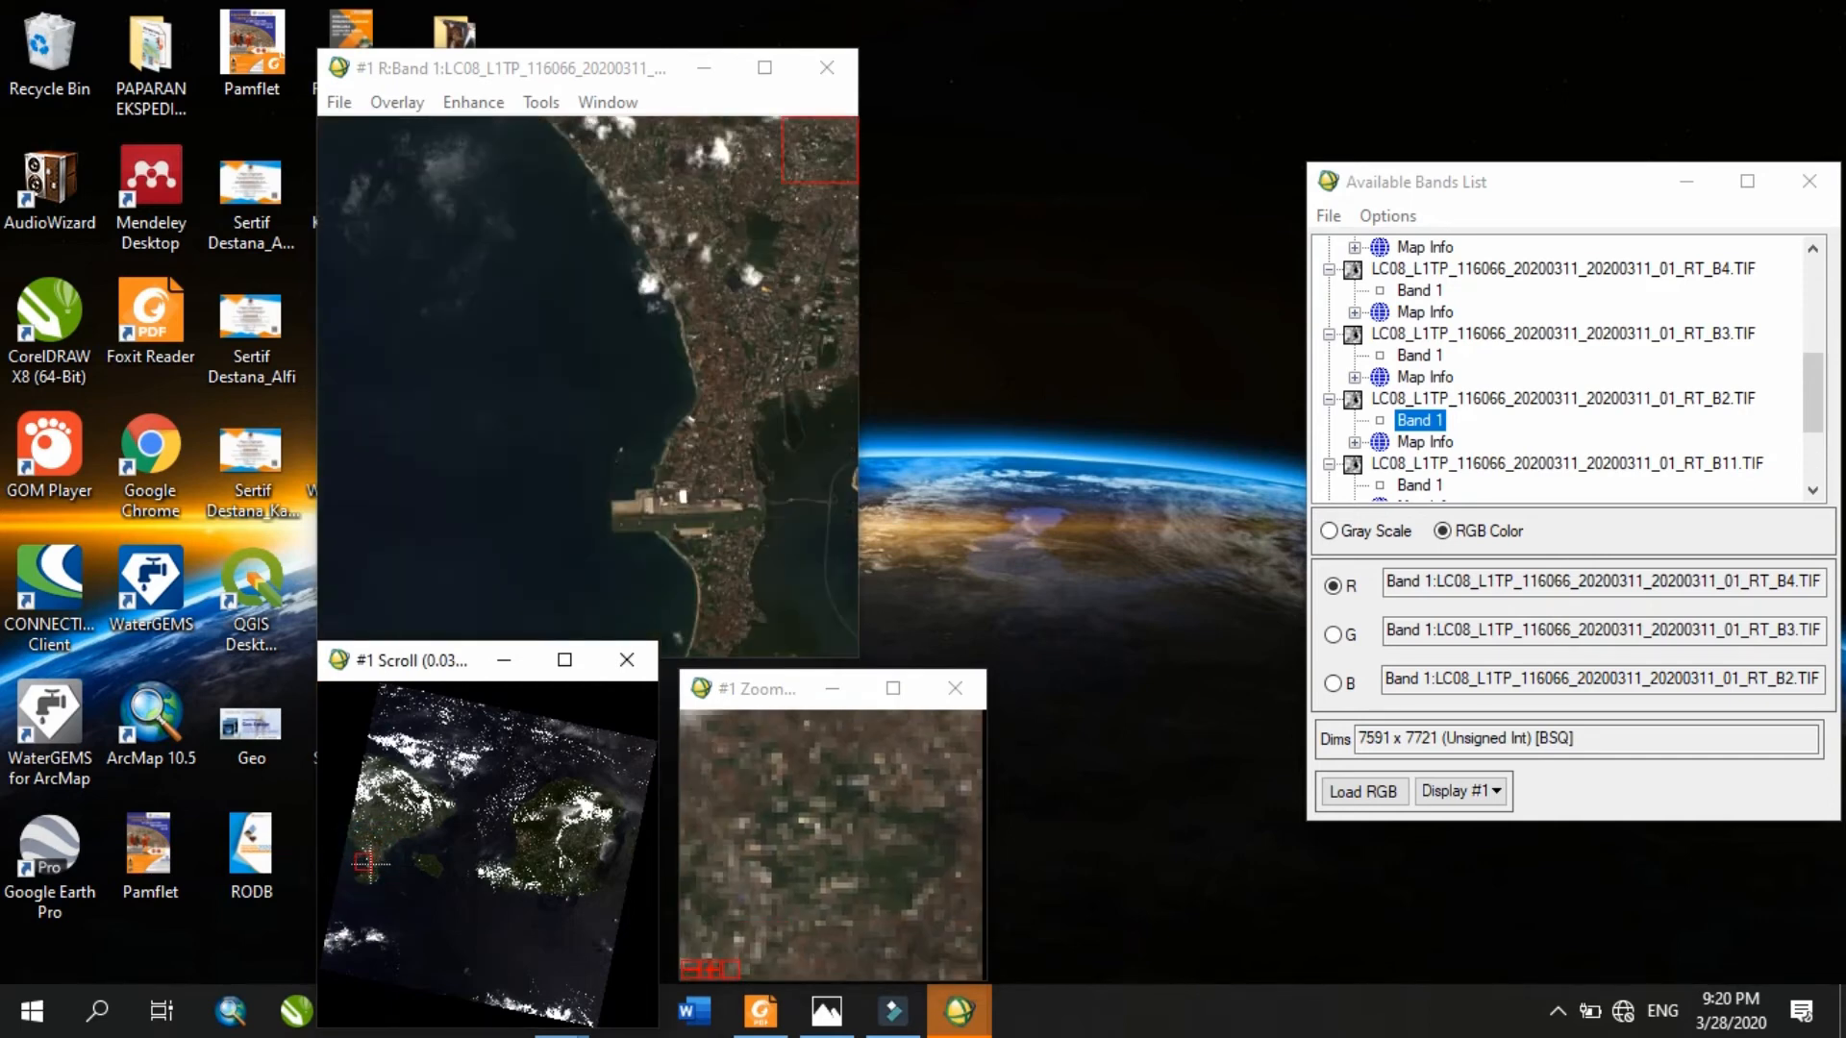
pyautogui.click(370, 870)
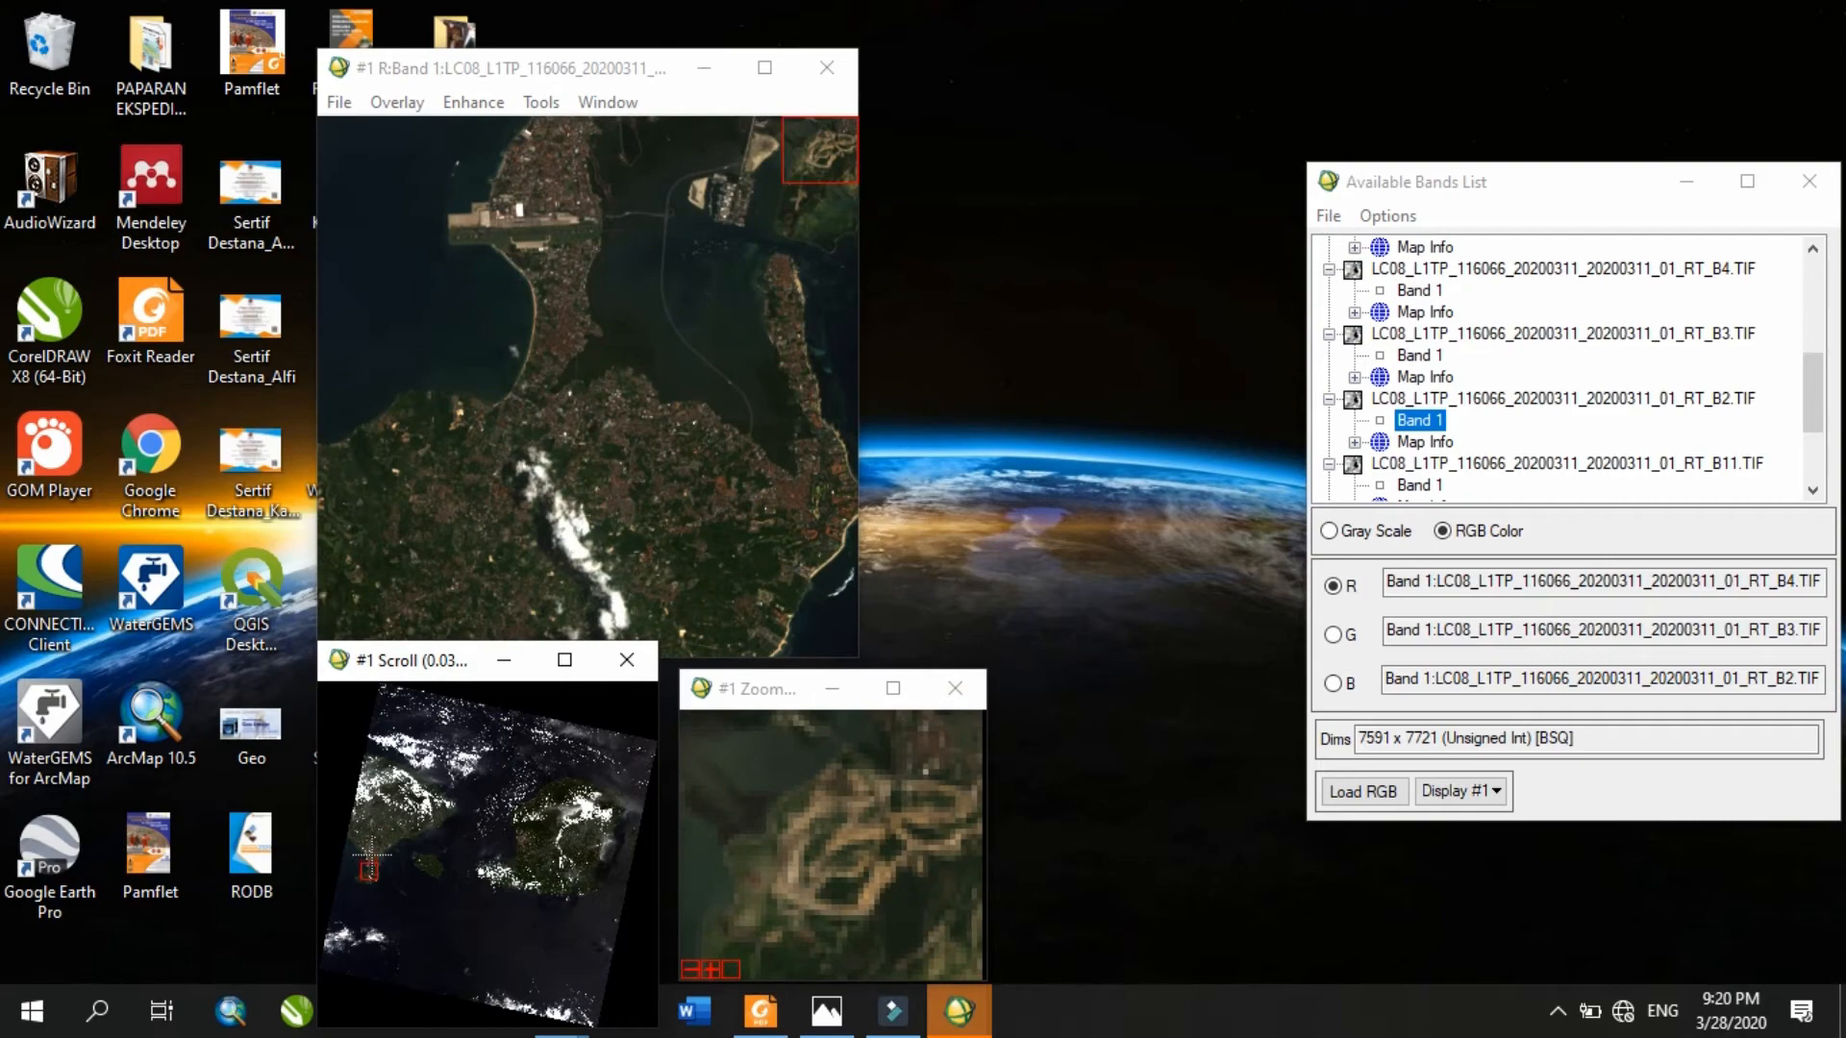
pyautogui.click(370, 854)
pyautogui.click(364, 860)
pyautogui.click(367, 868)
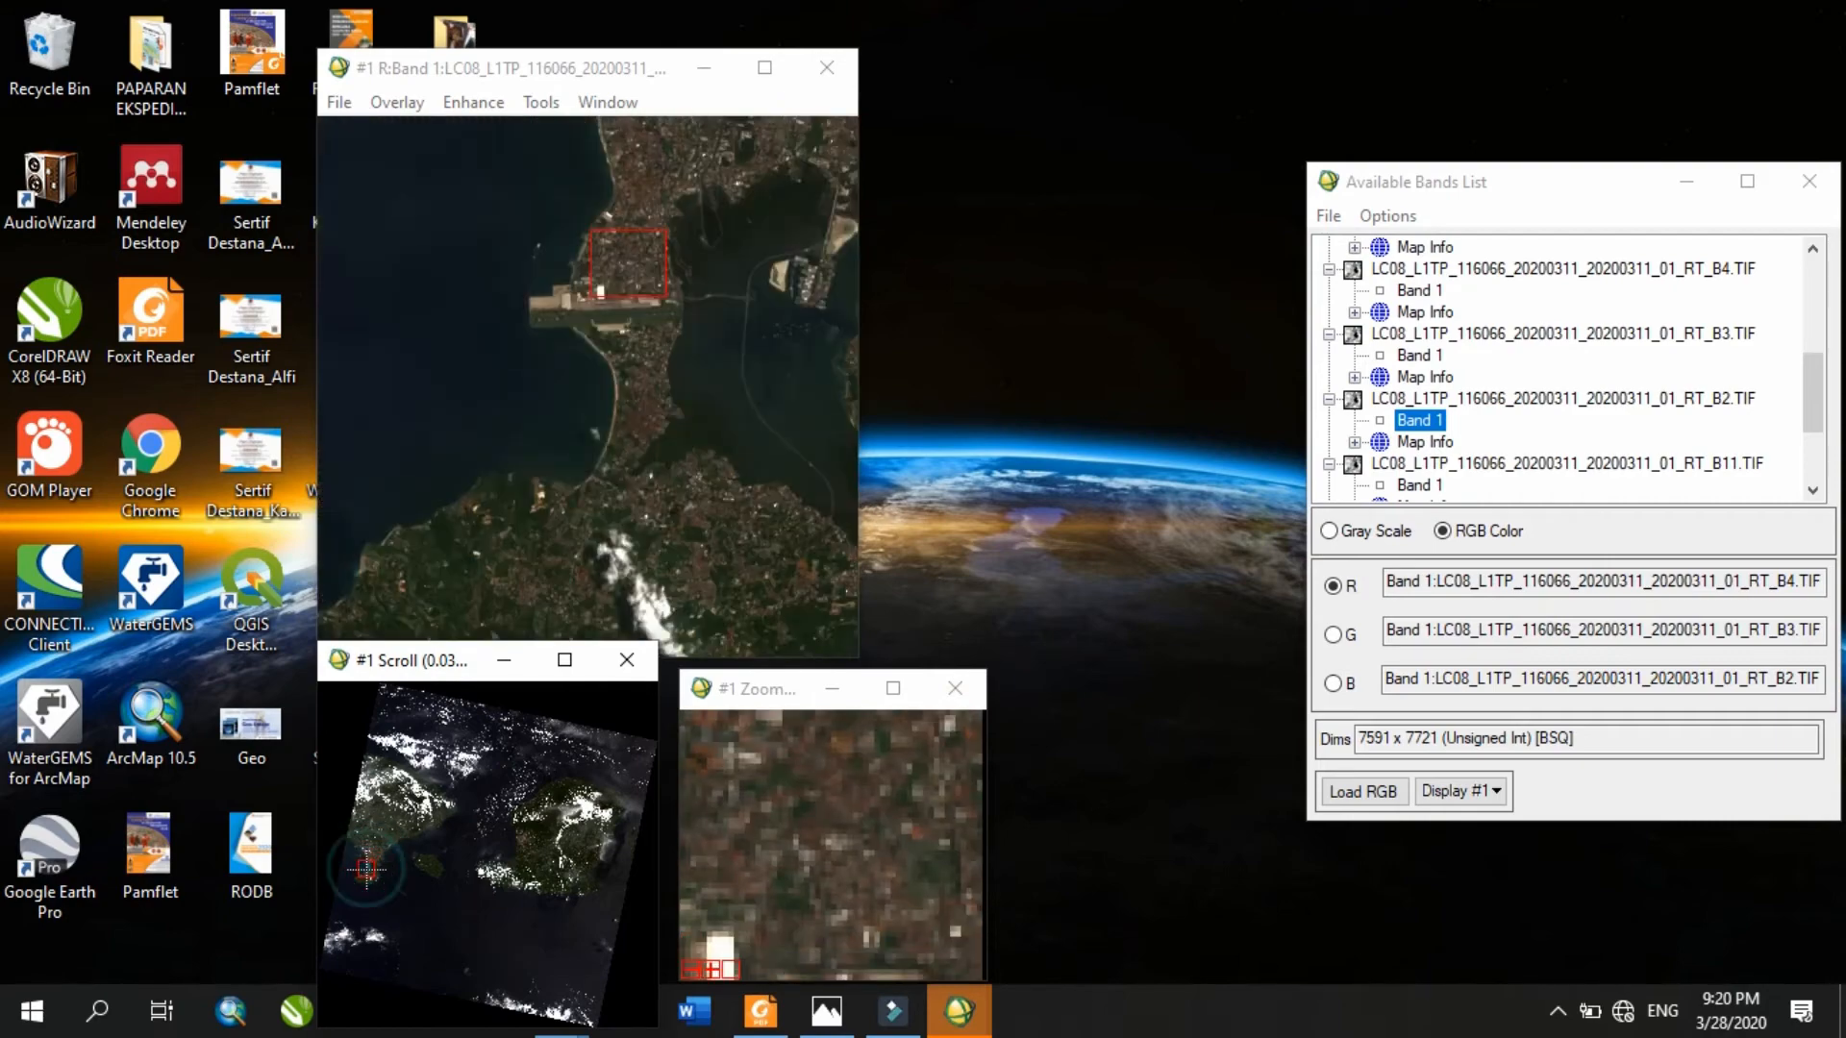
pyautogui.click(362, 869)
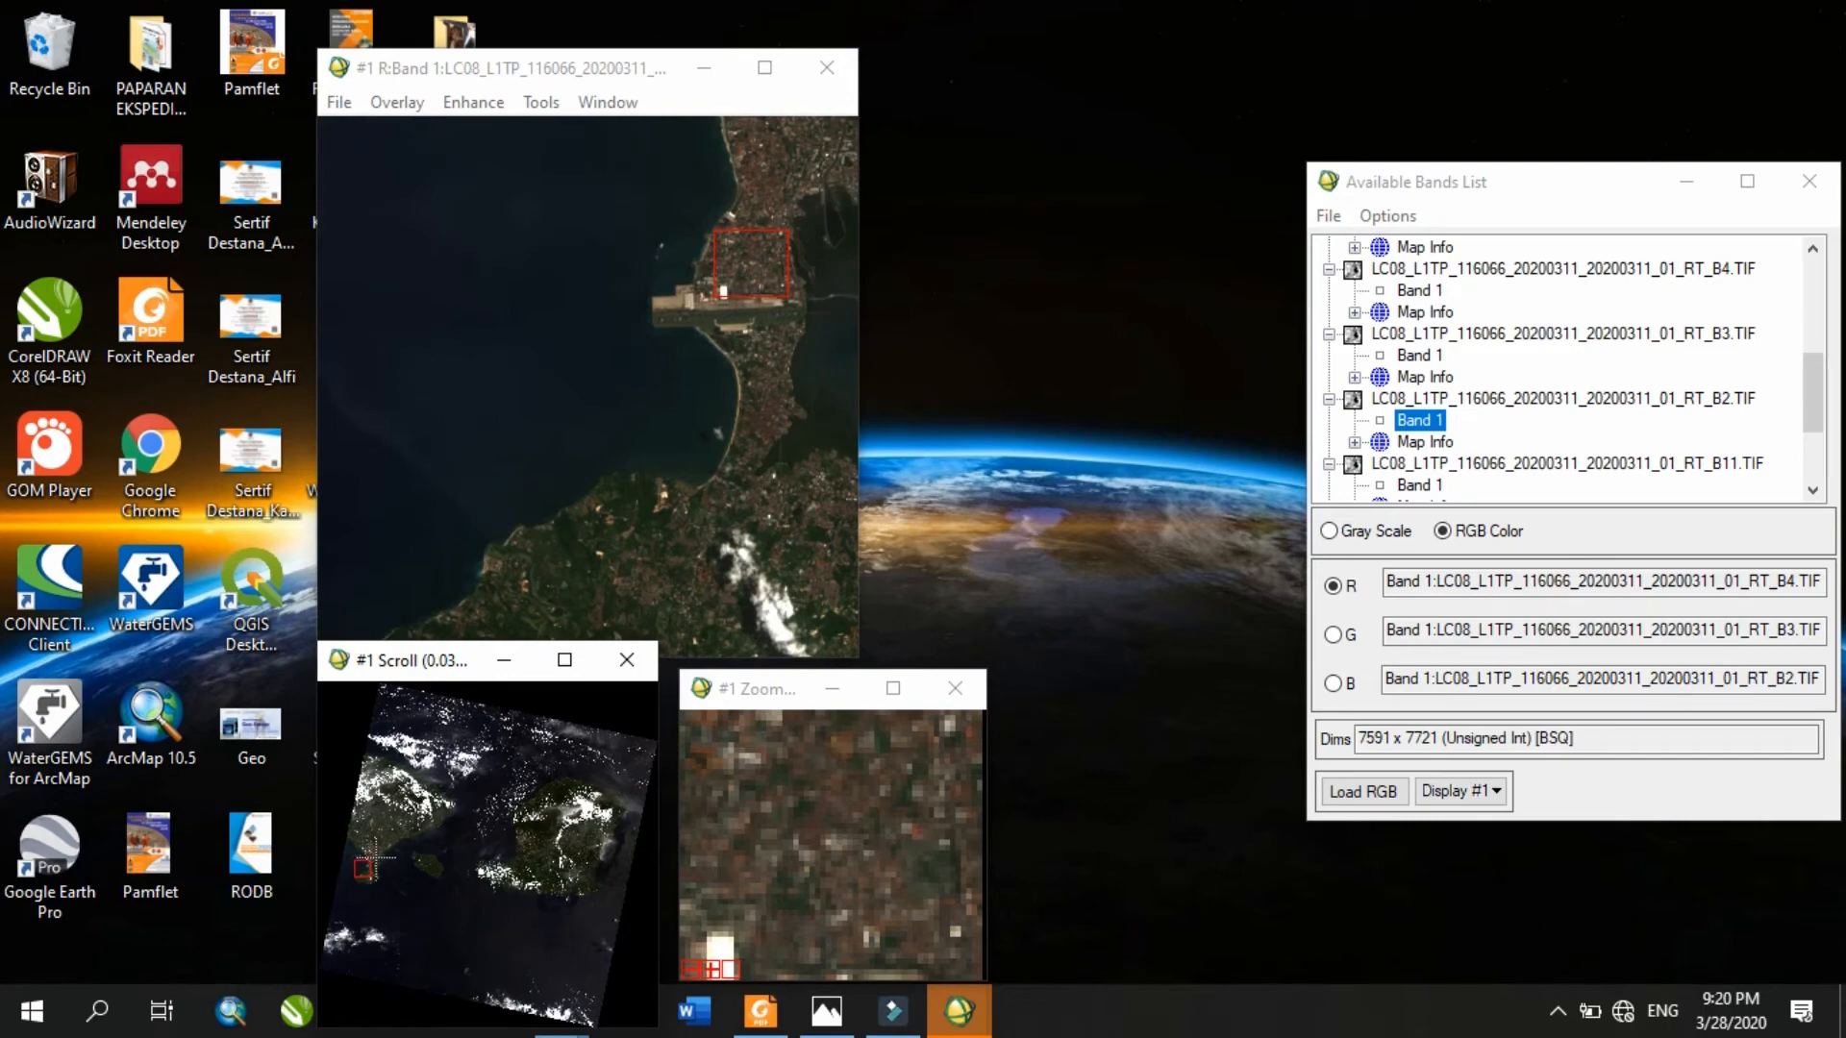
# Examine the western island's southern coast and airport in Display #1 by repositioning the Scroll window's view box.
pyautogui.click(374, 856)
pyautogui.click(369, 846)
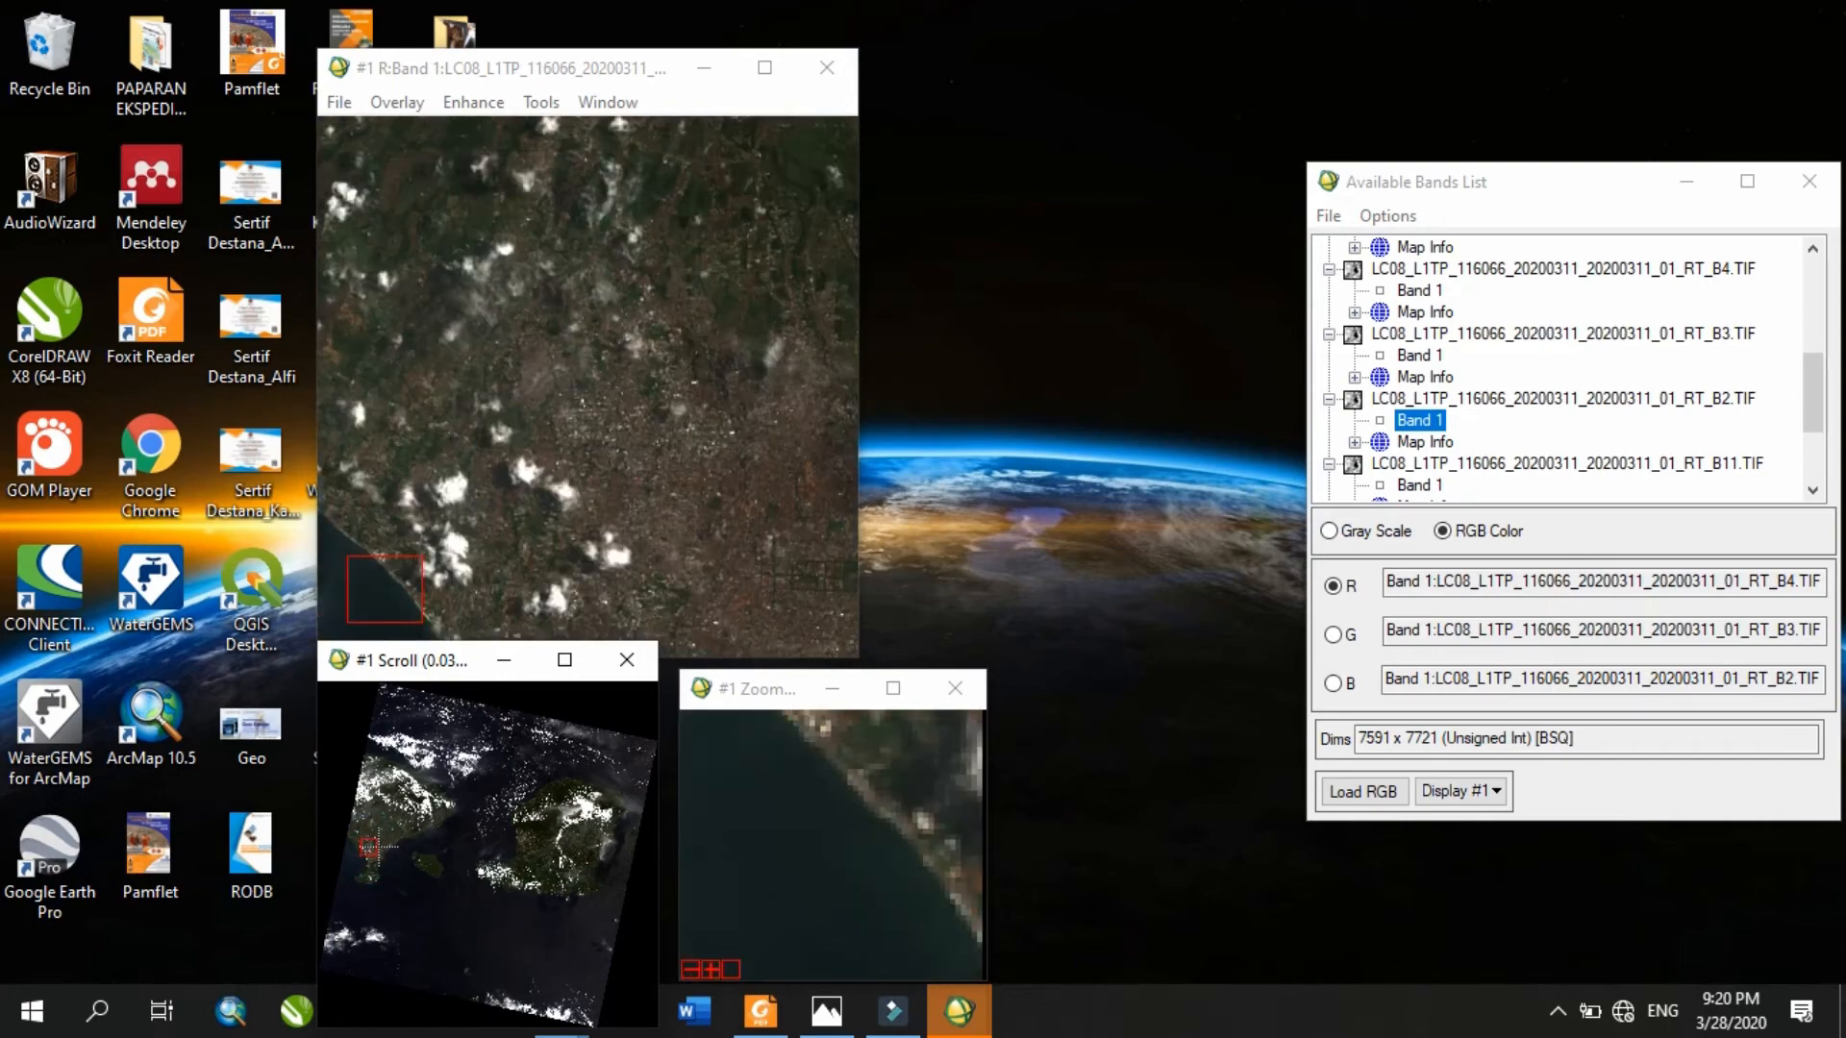
pyautogui.click(384, 841)
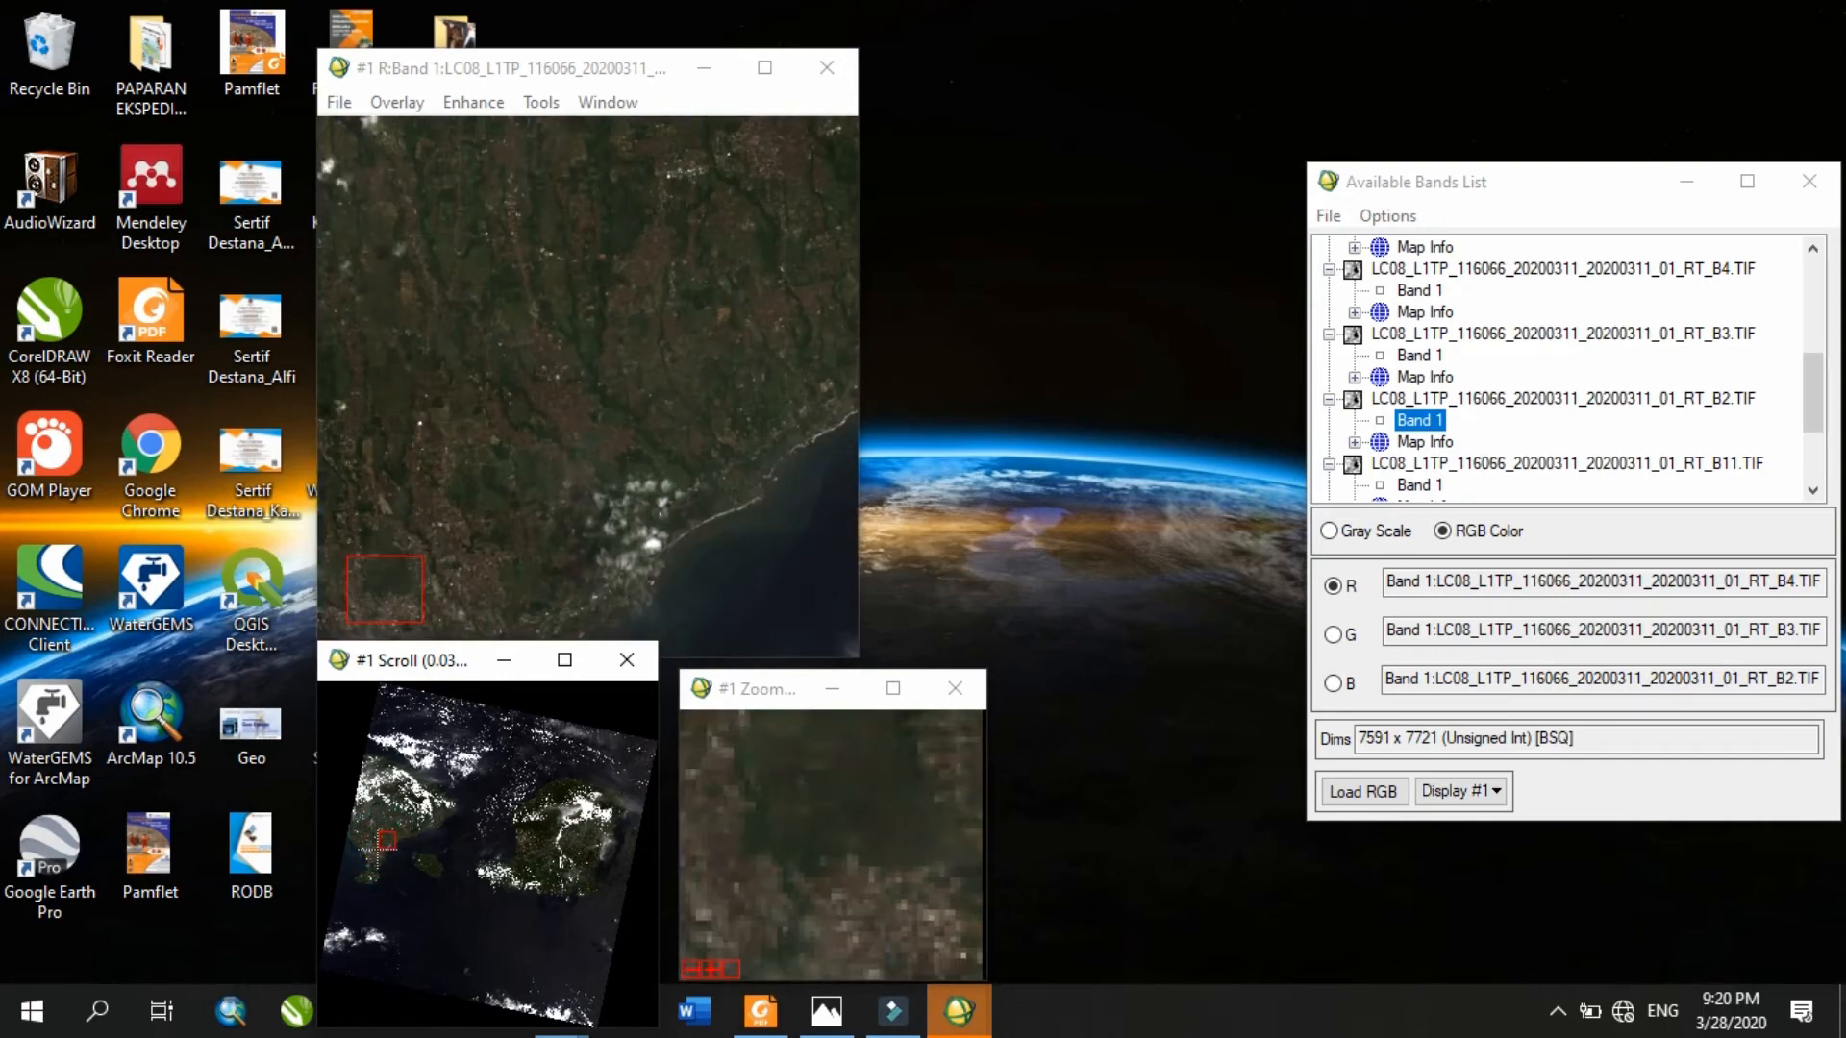
pyautogui.click(376, 852)
pyautogui.click(375, 856)
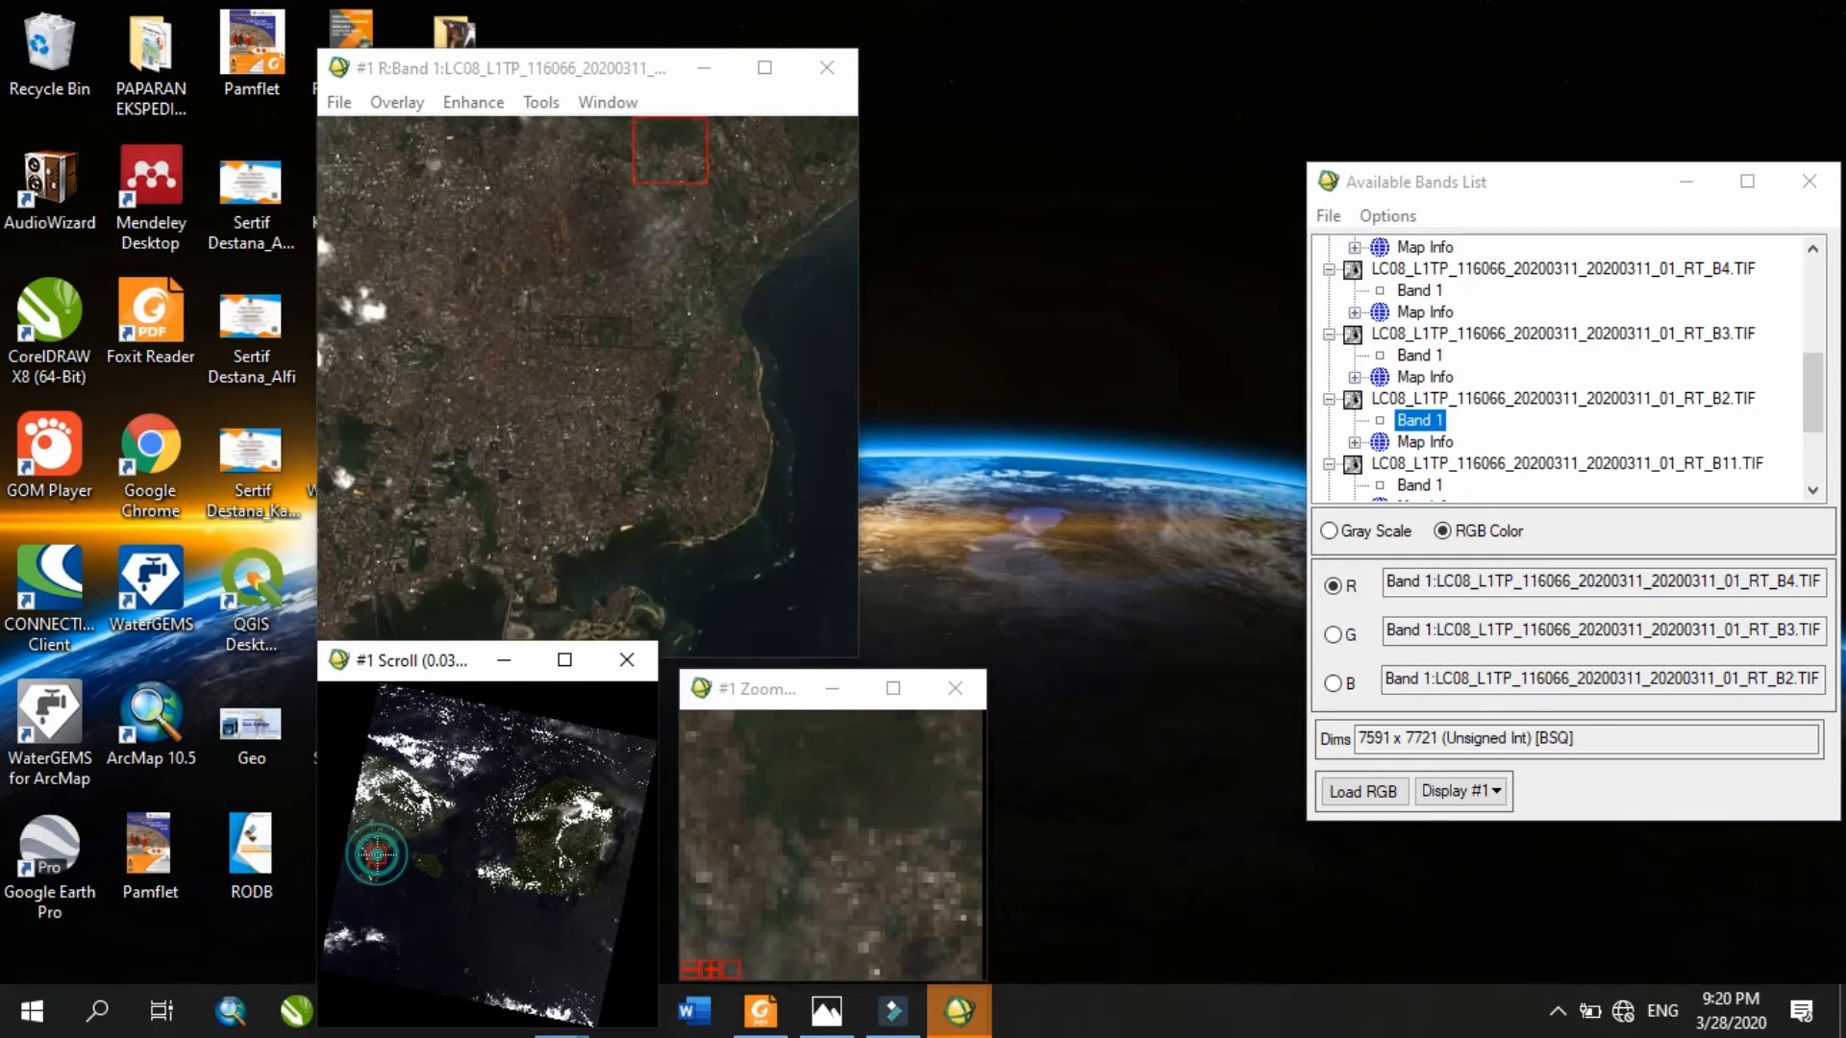
pyautogui.click(371, 862)
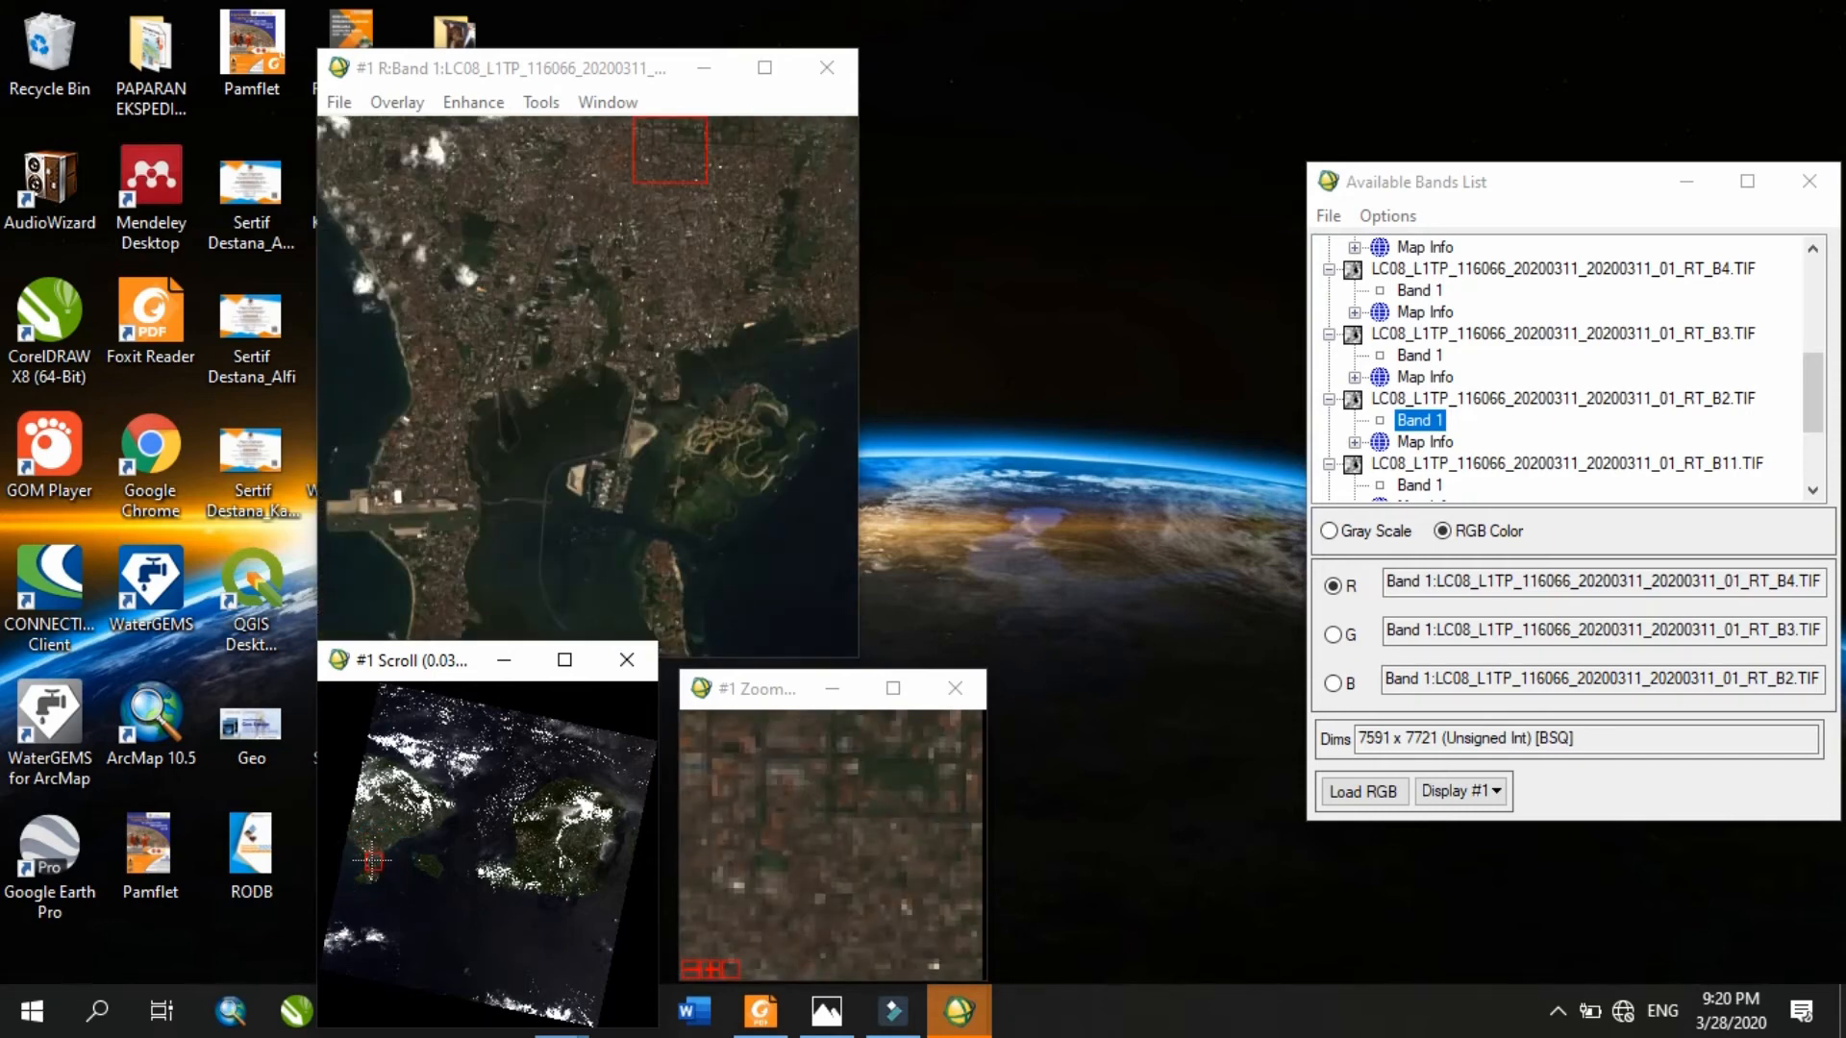
pyautogui.click(371, 846)
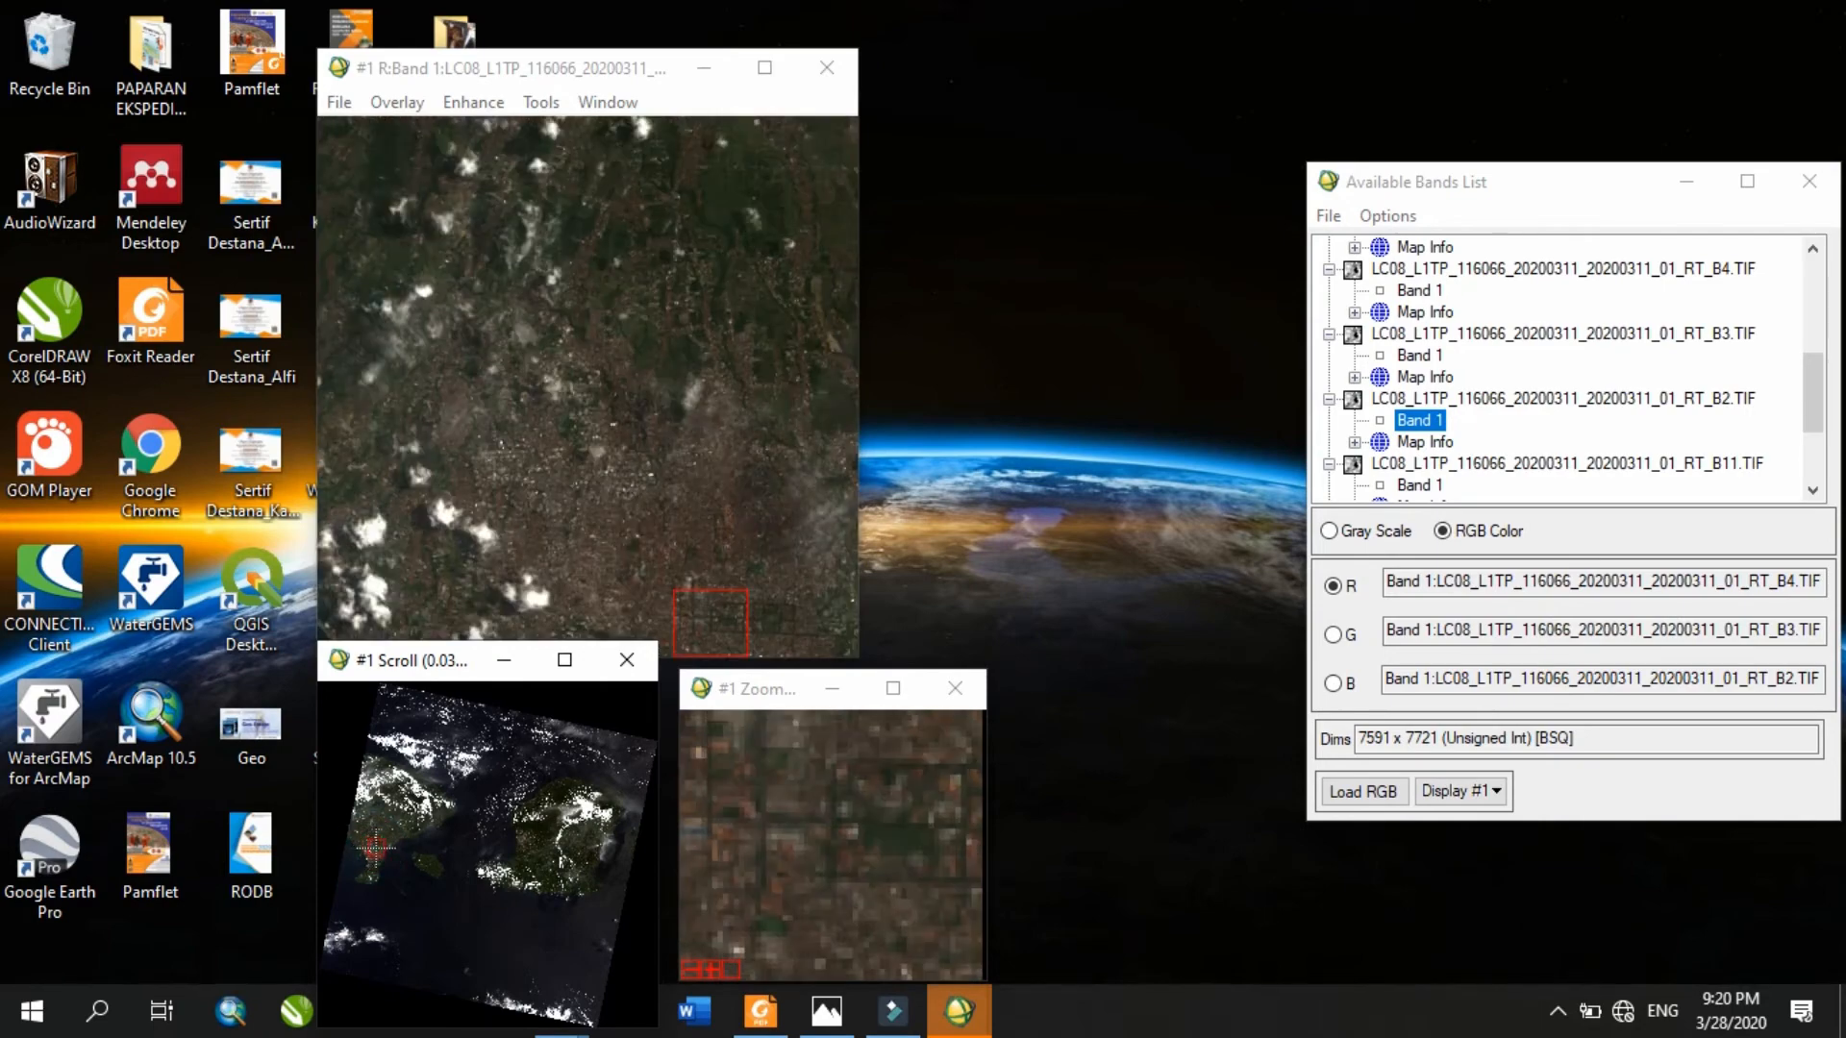
pyautogui.click(373, 851)
pyautogui.click(370, 854)
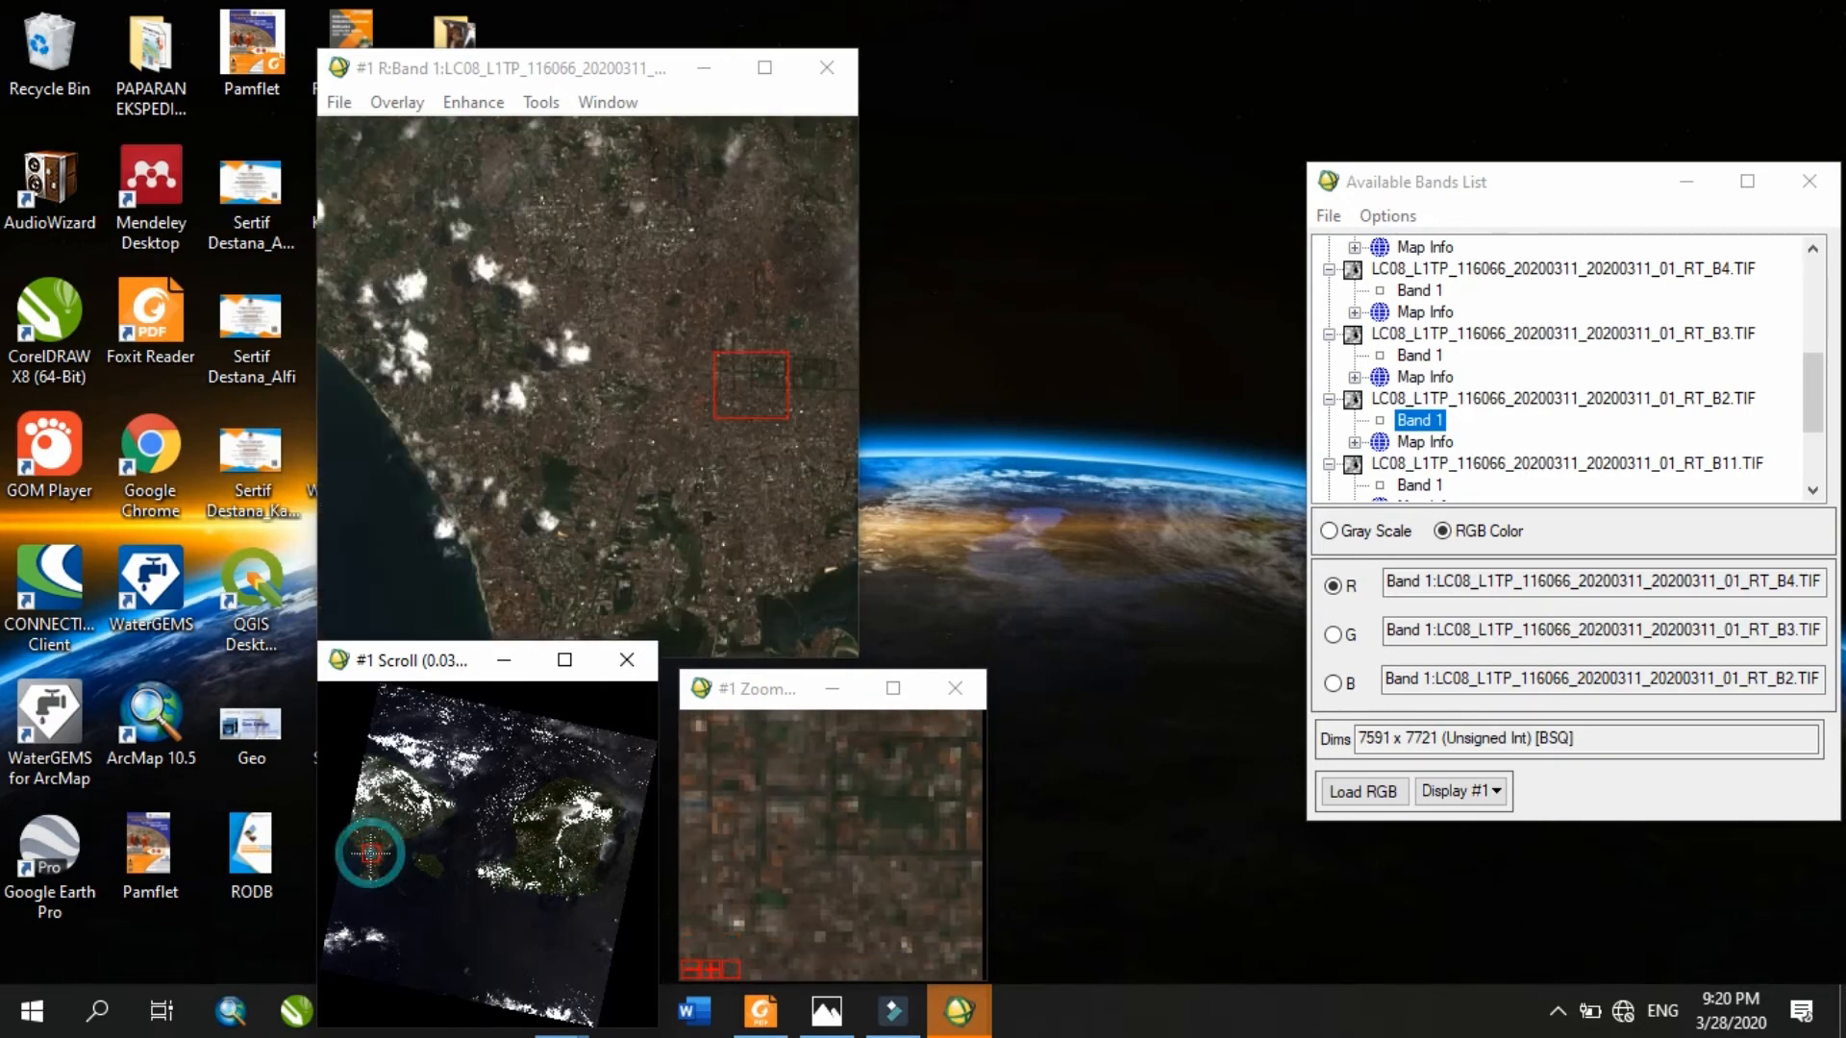
pyautogui.click(371, 853)
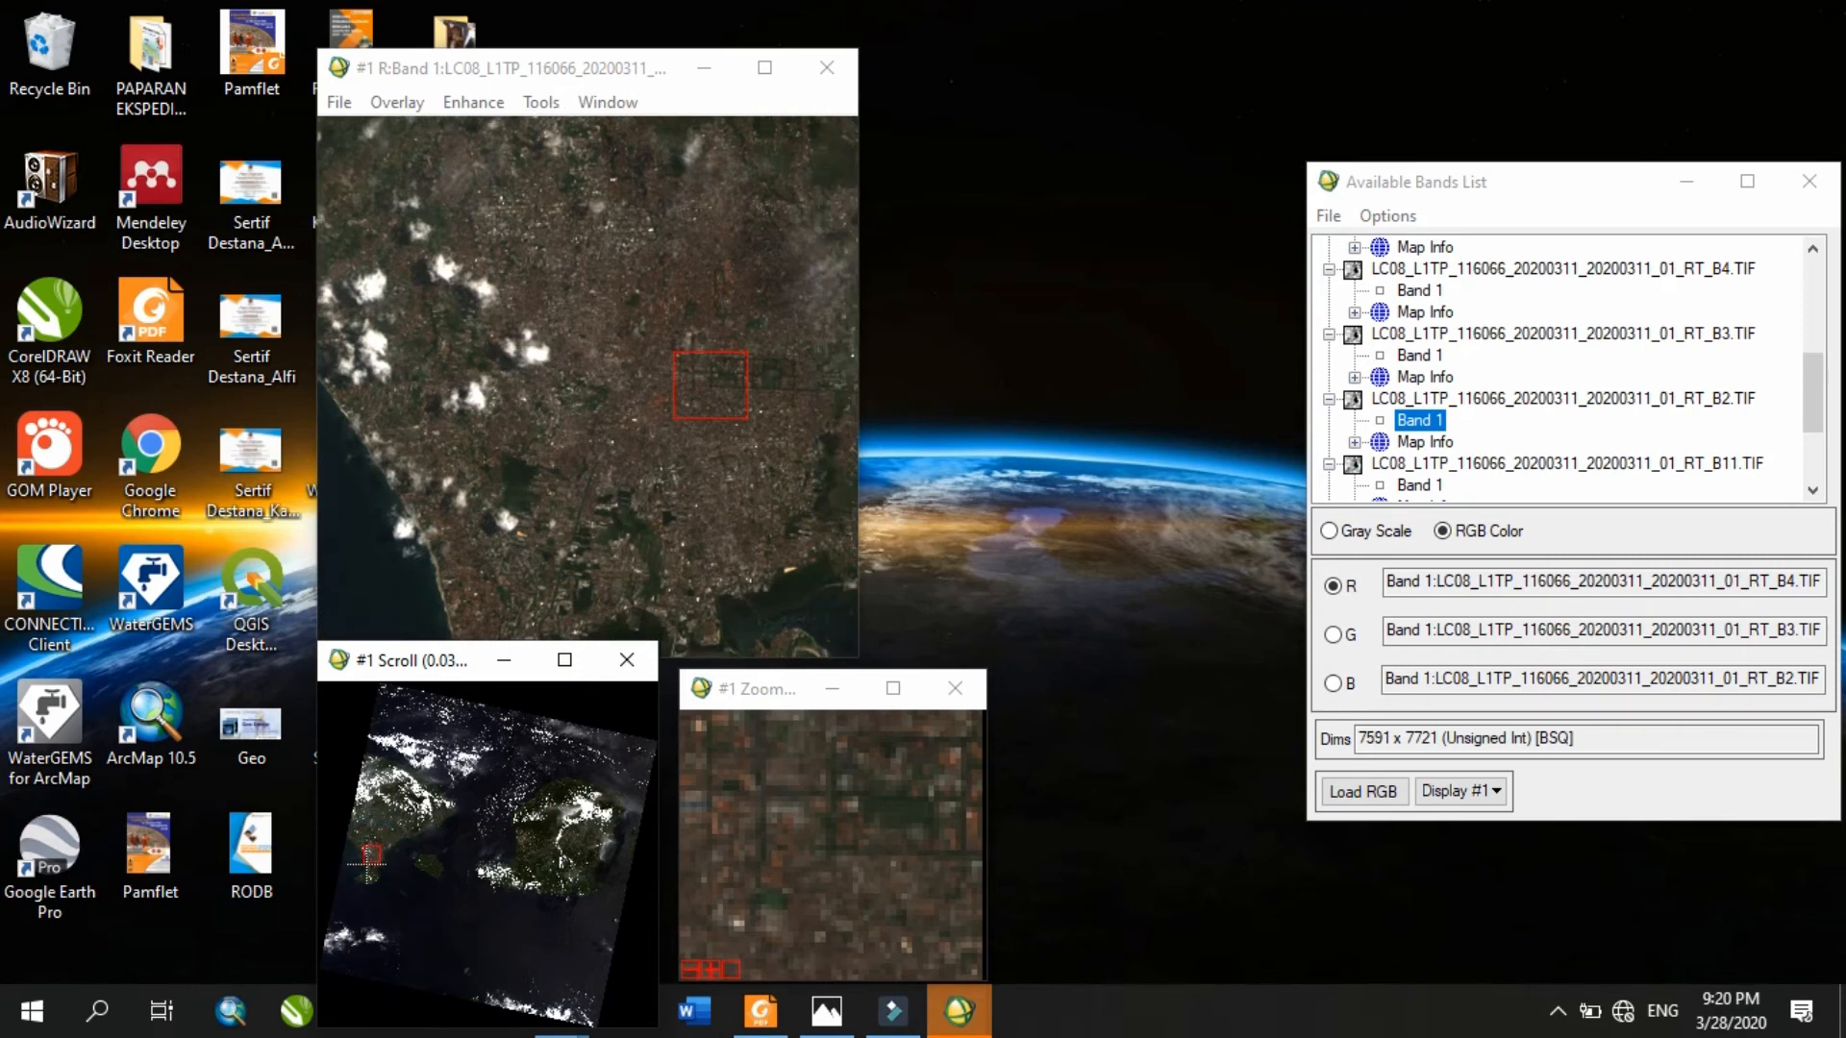
pyautogui.click(366, 866)
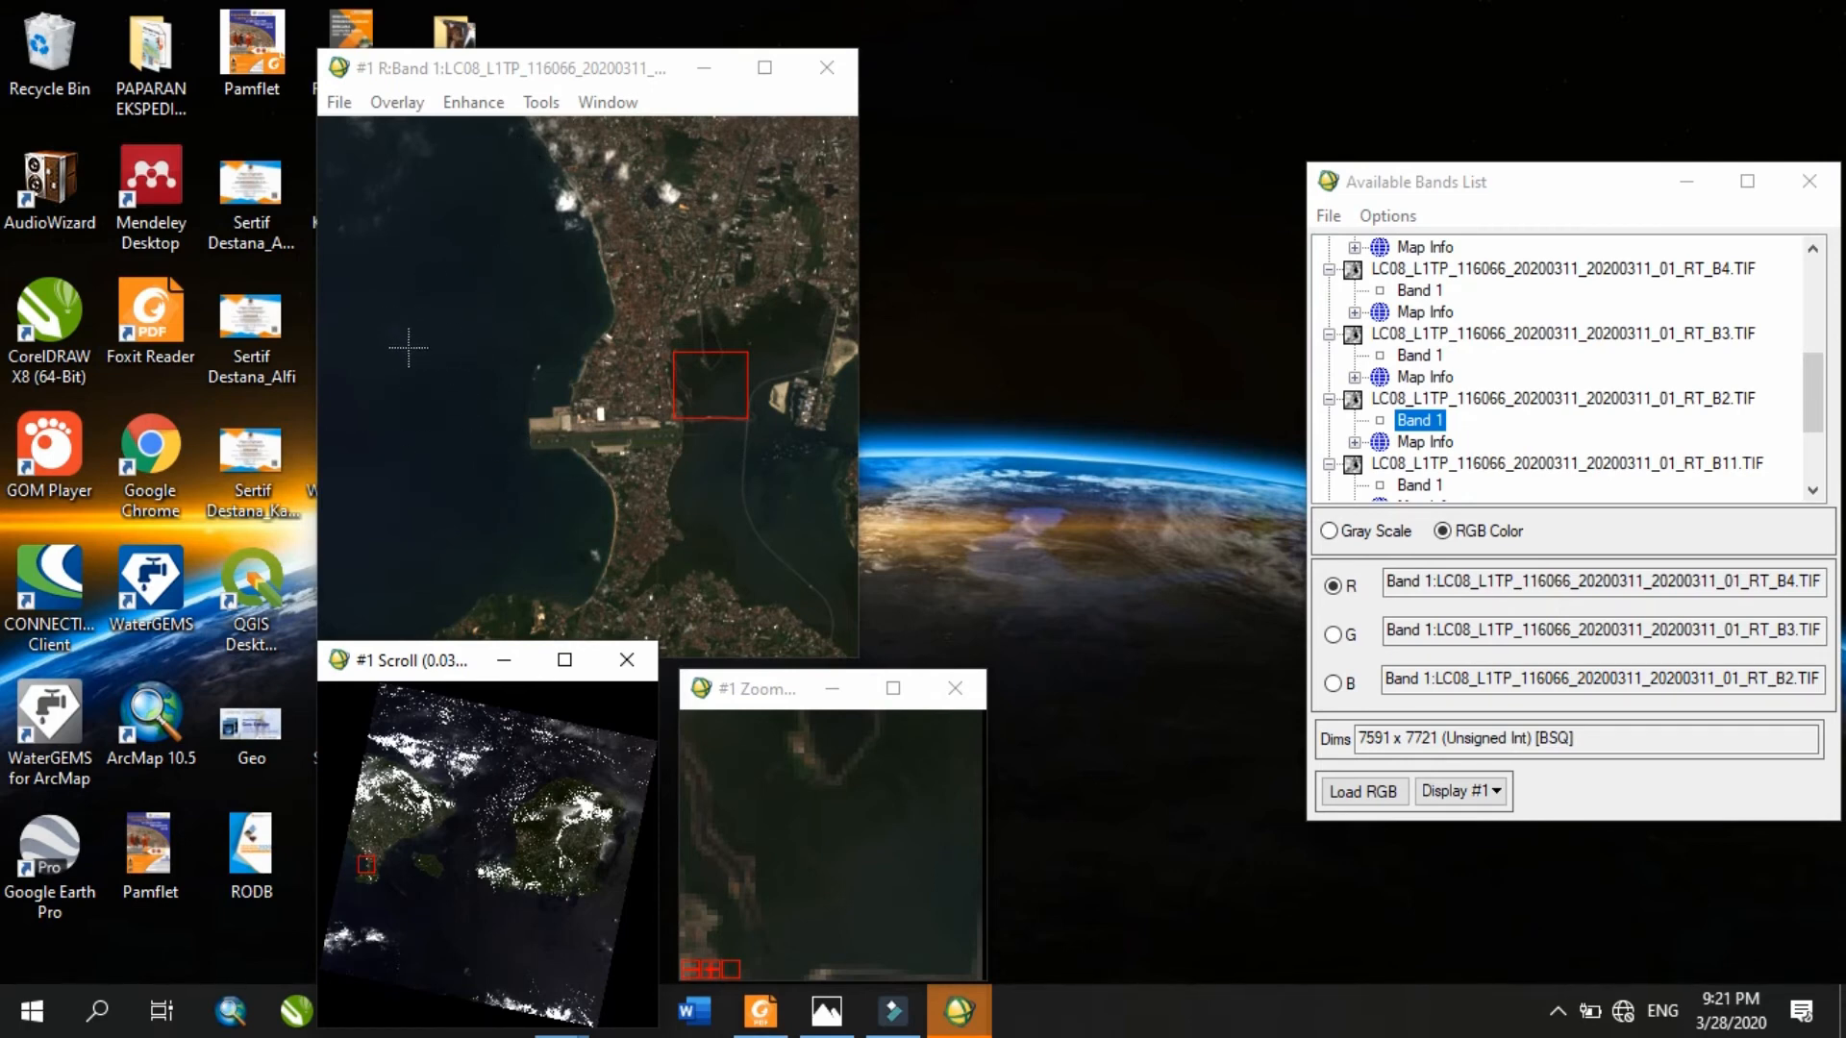
# Move the Display #1 window group aside to free up space and reposition its view box over the airport and southern peninsula.
pyautogui.moveTo(528, 76); pyautogui.dragTo(418, 31)
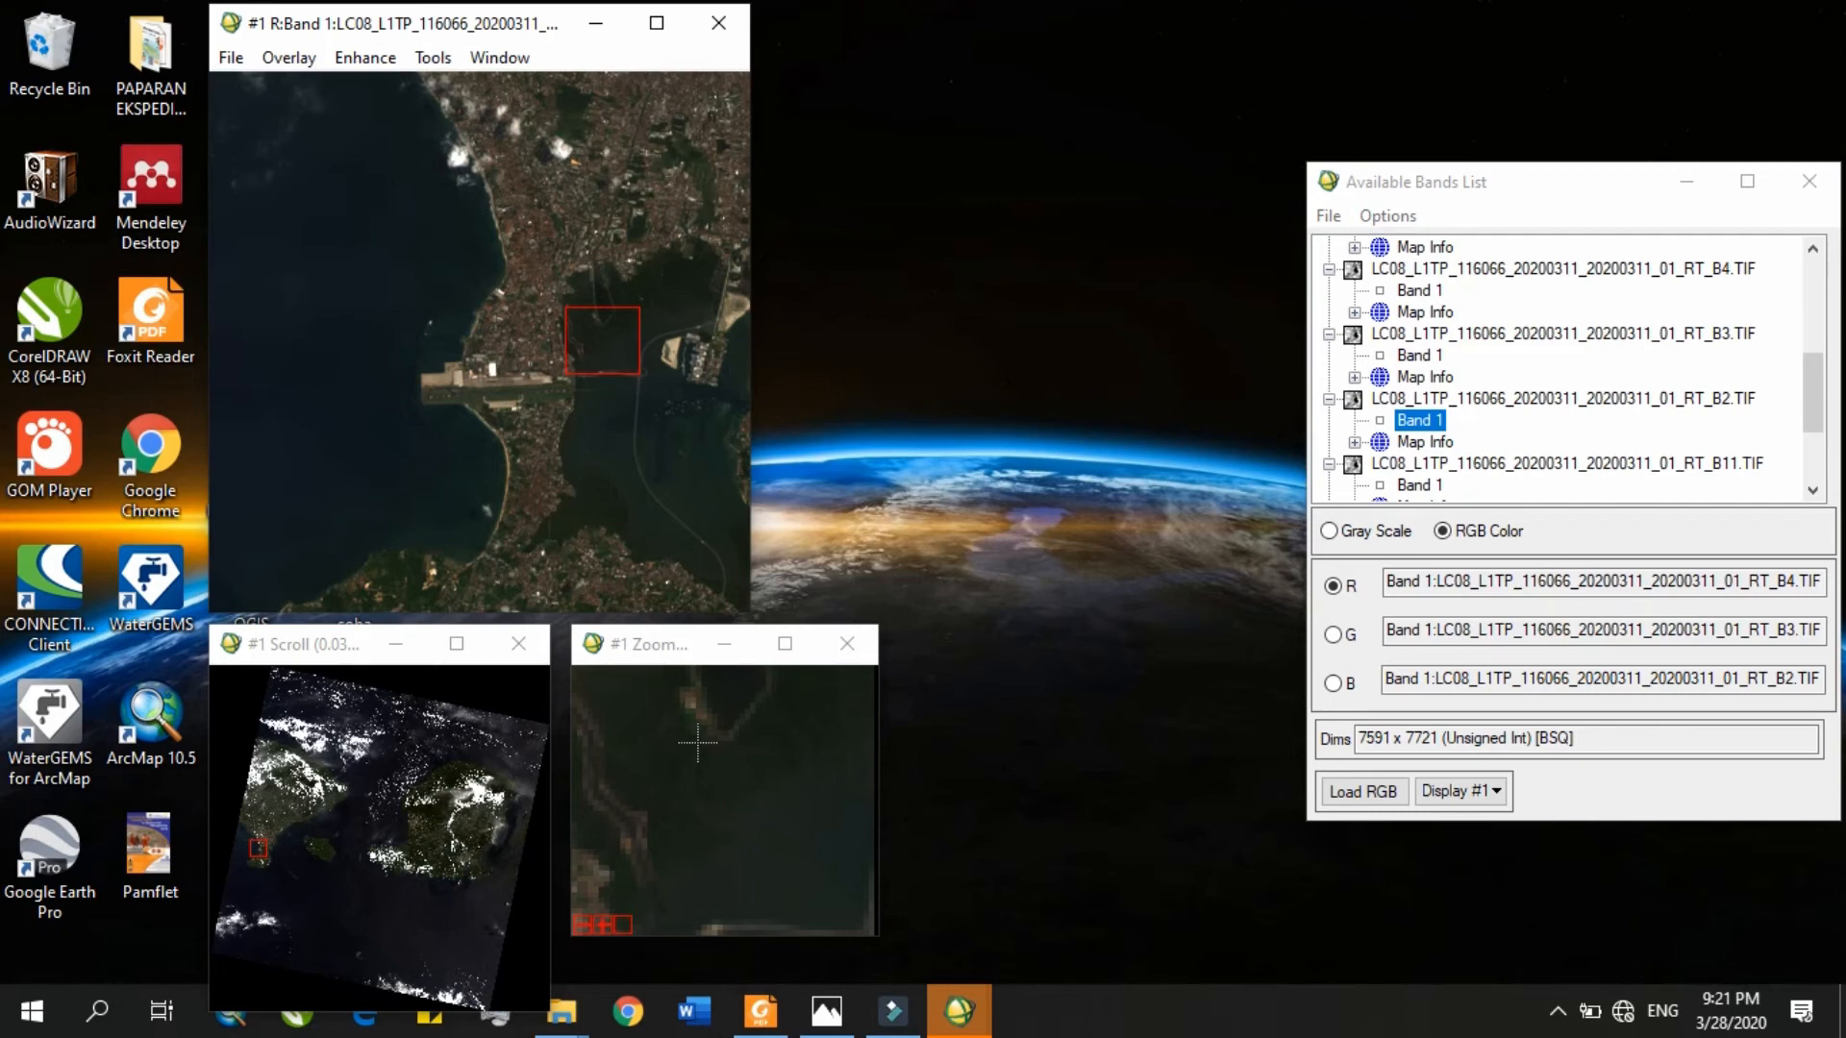
pyautogui.moveTo(443, 35); pyautogui.dragTo(388, 43)
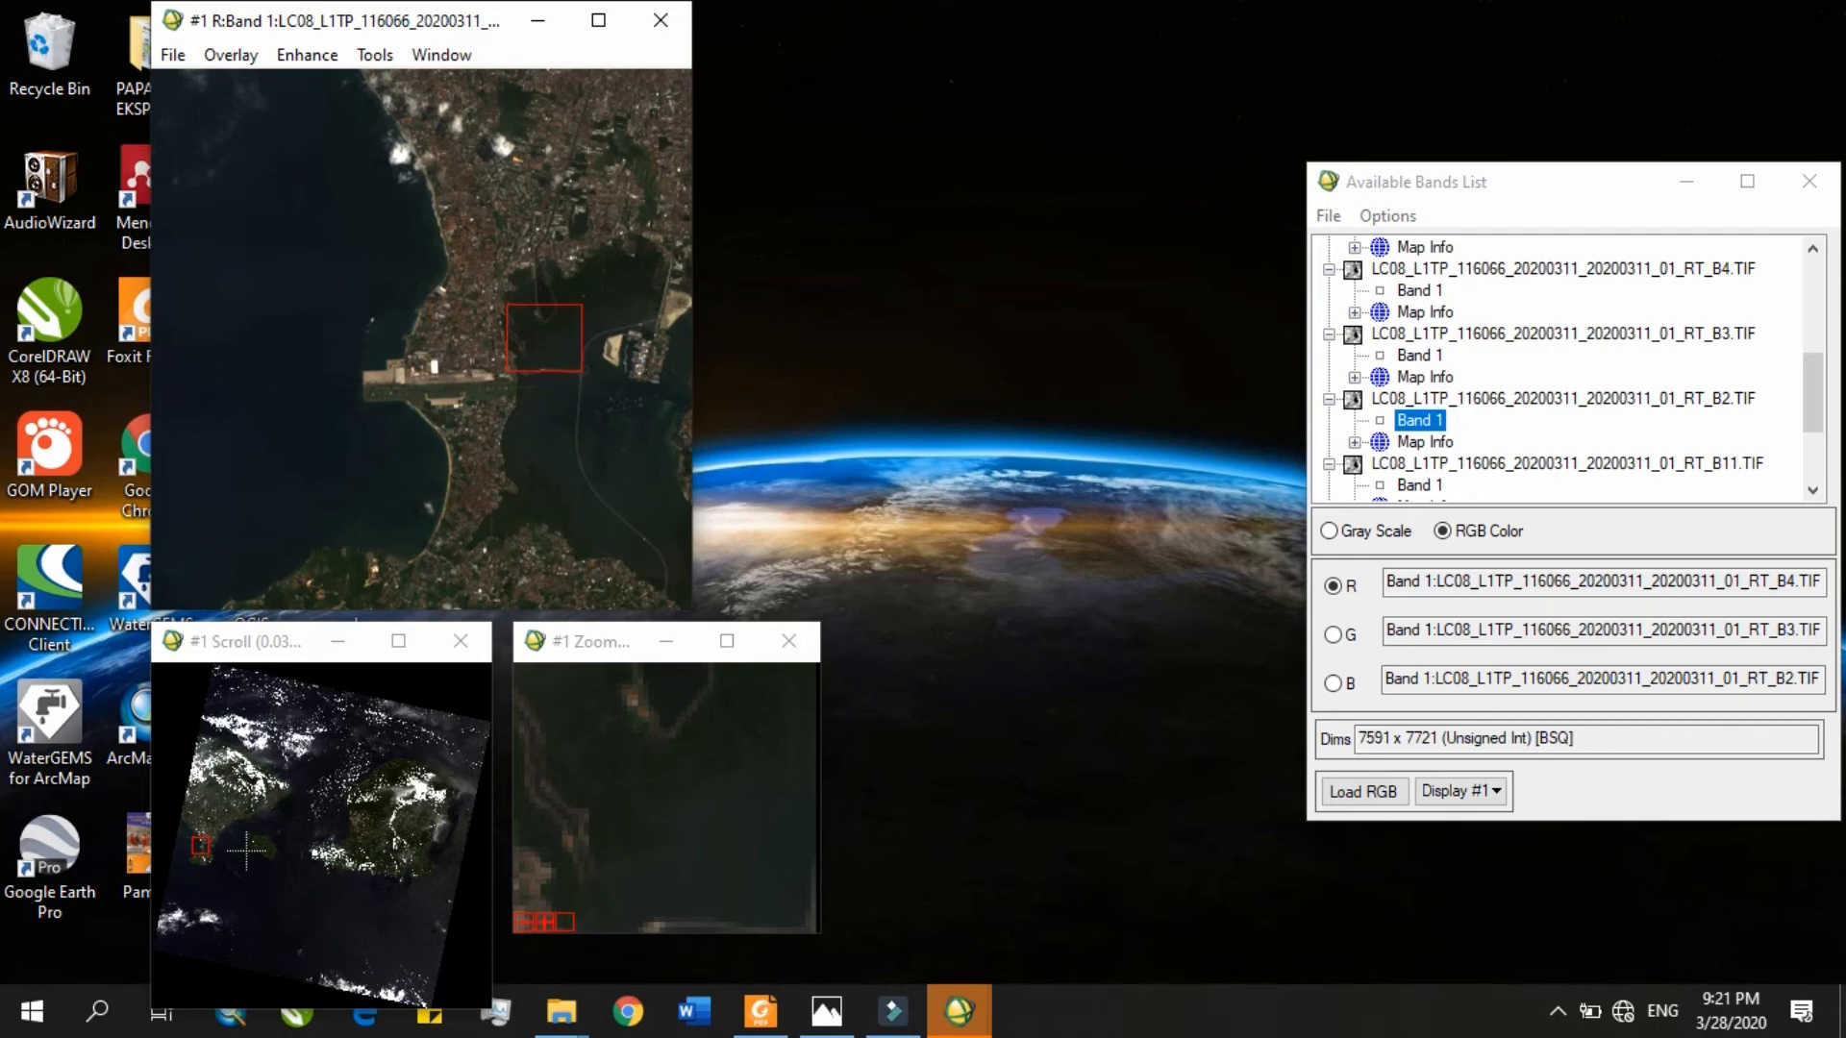
pyautogui.click(194, 857)
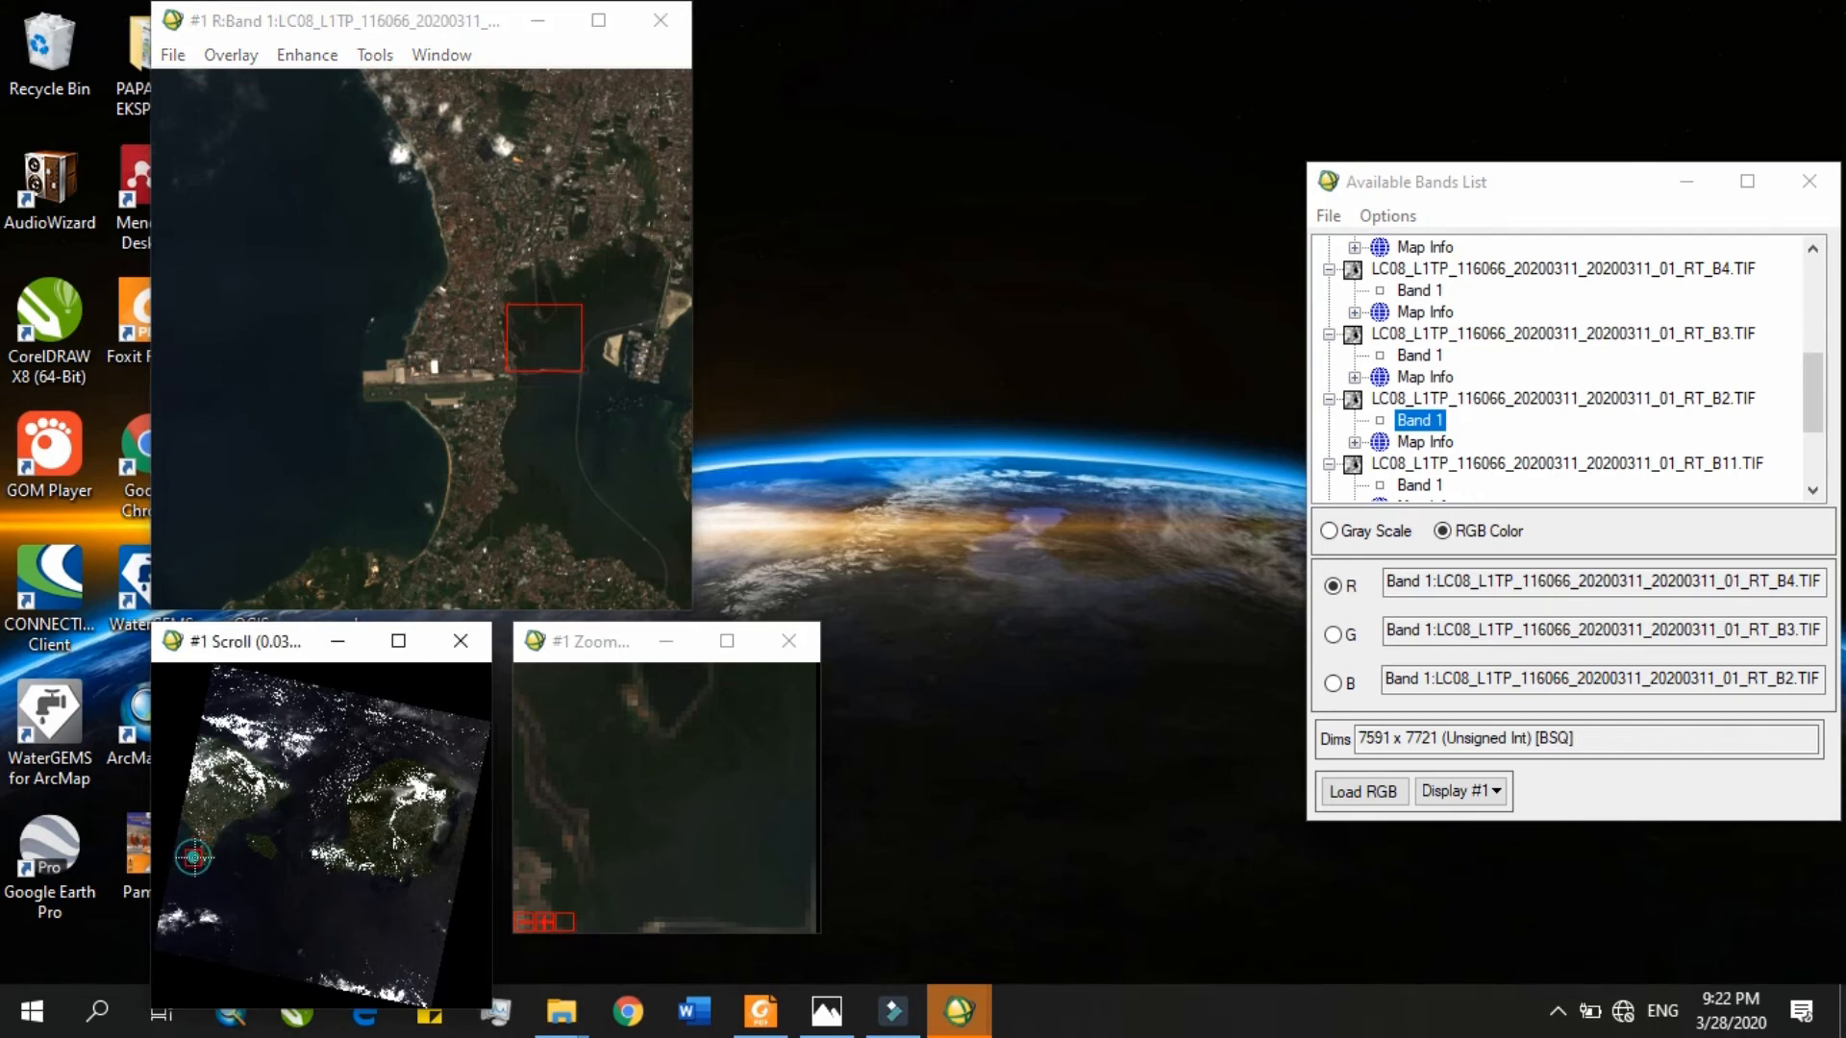
pyautogui.click(199, 853)
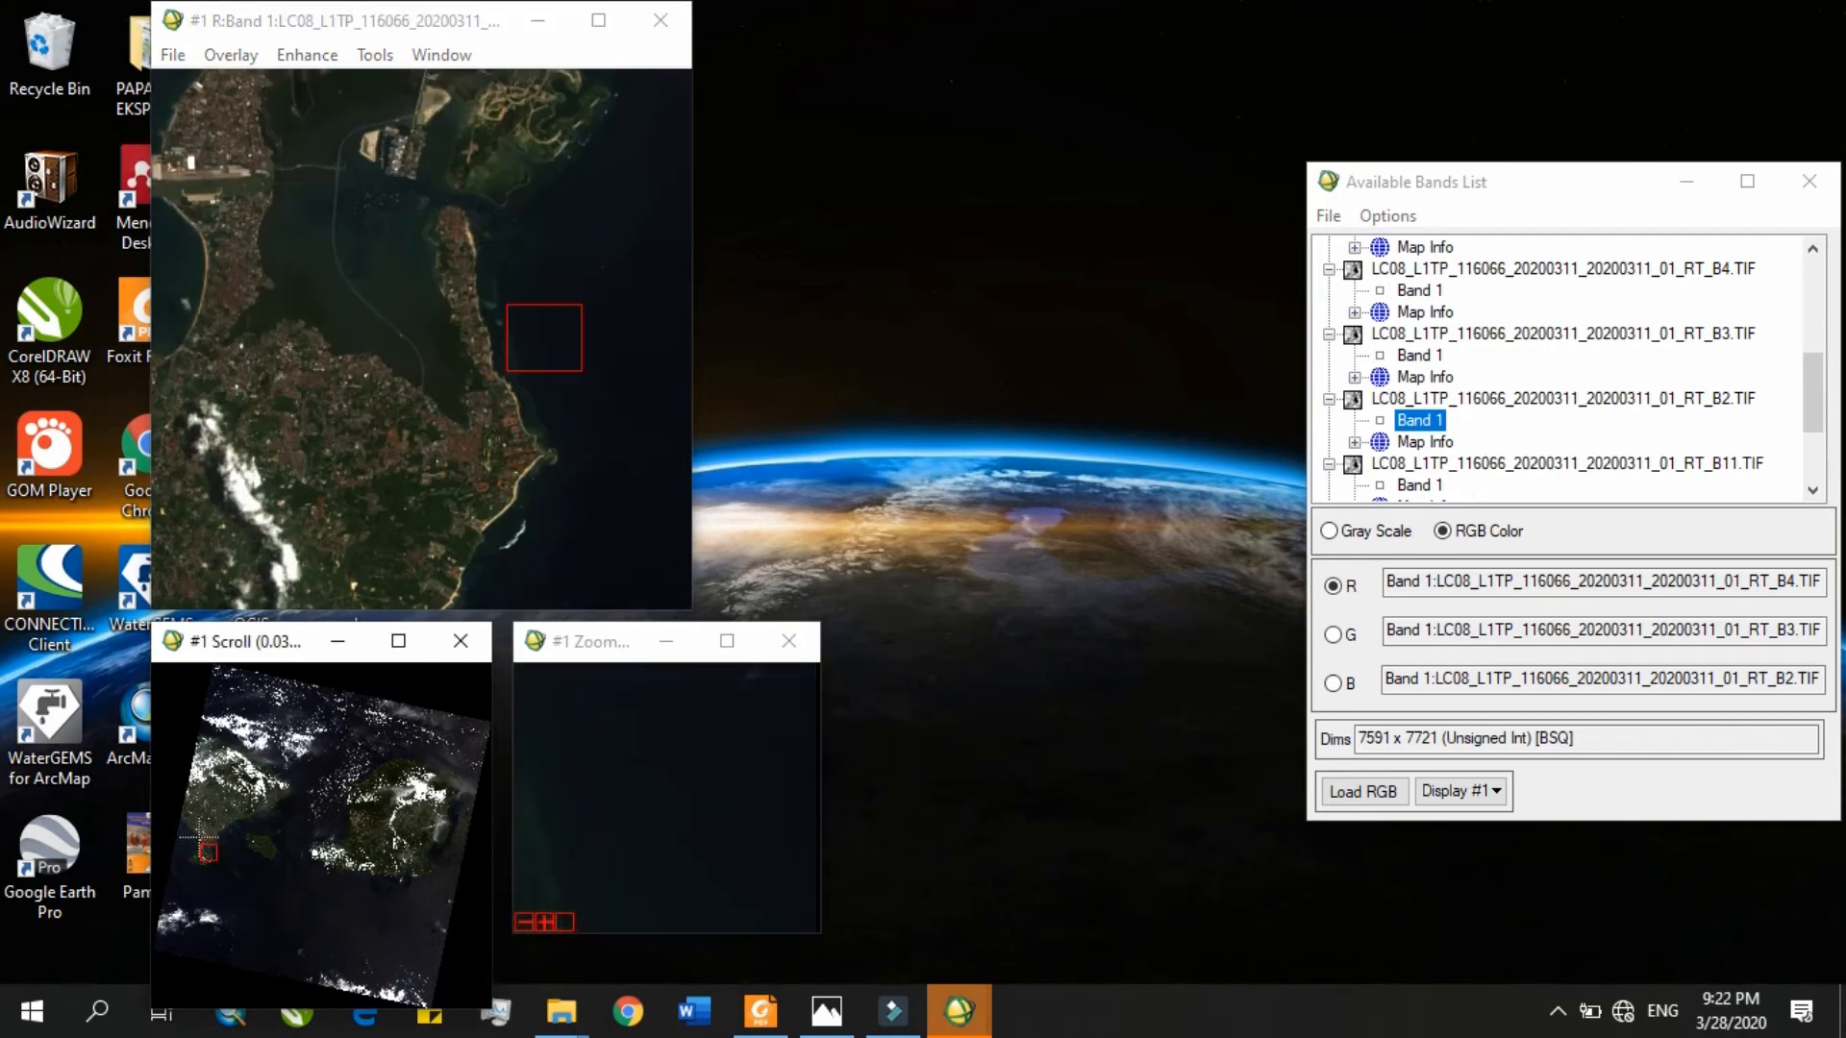
pyautogui.click(203, 845)
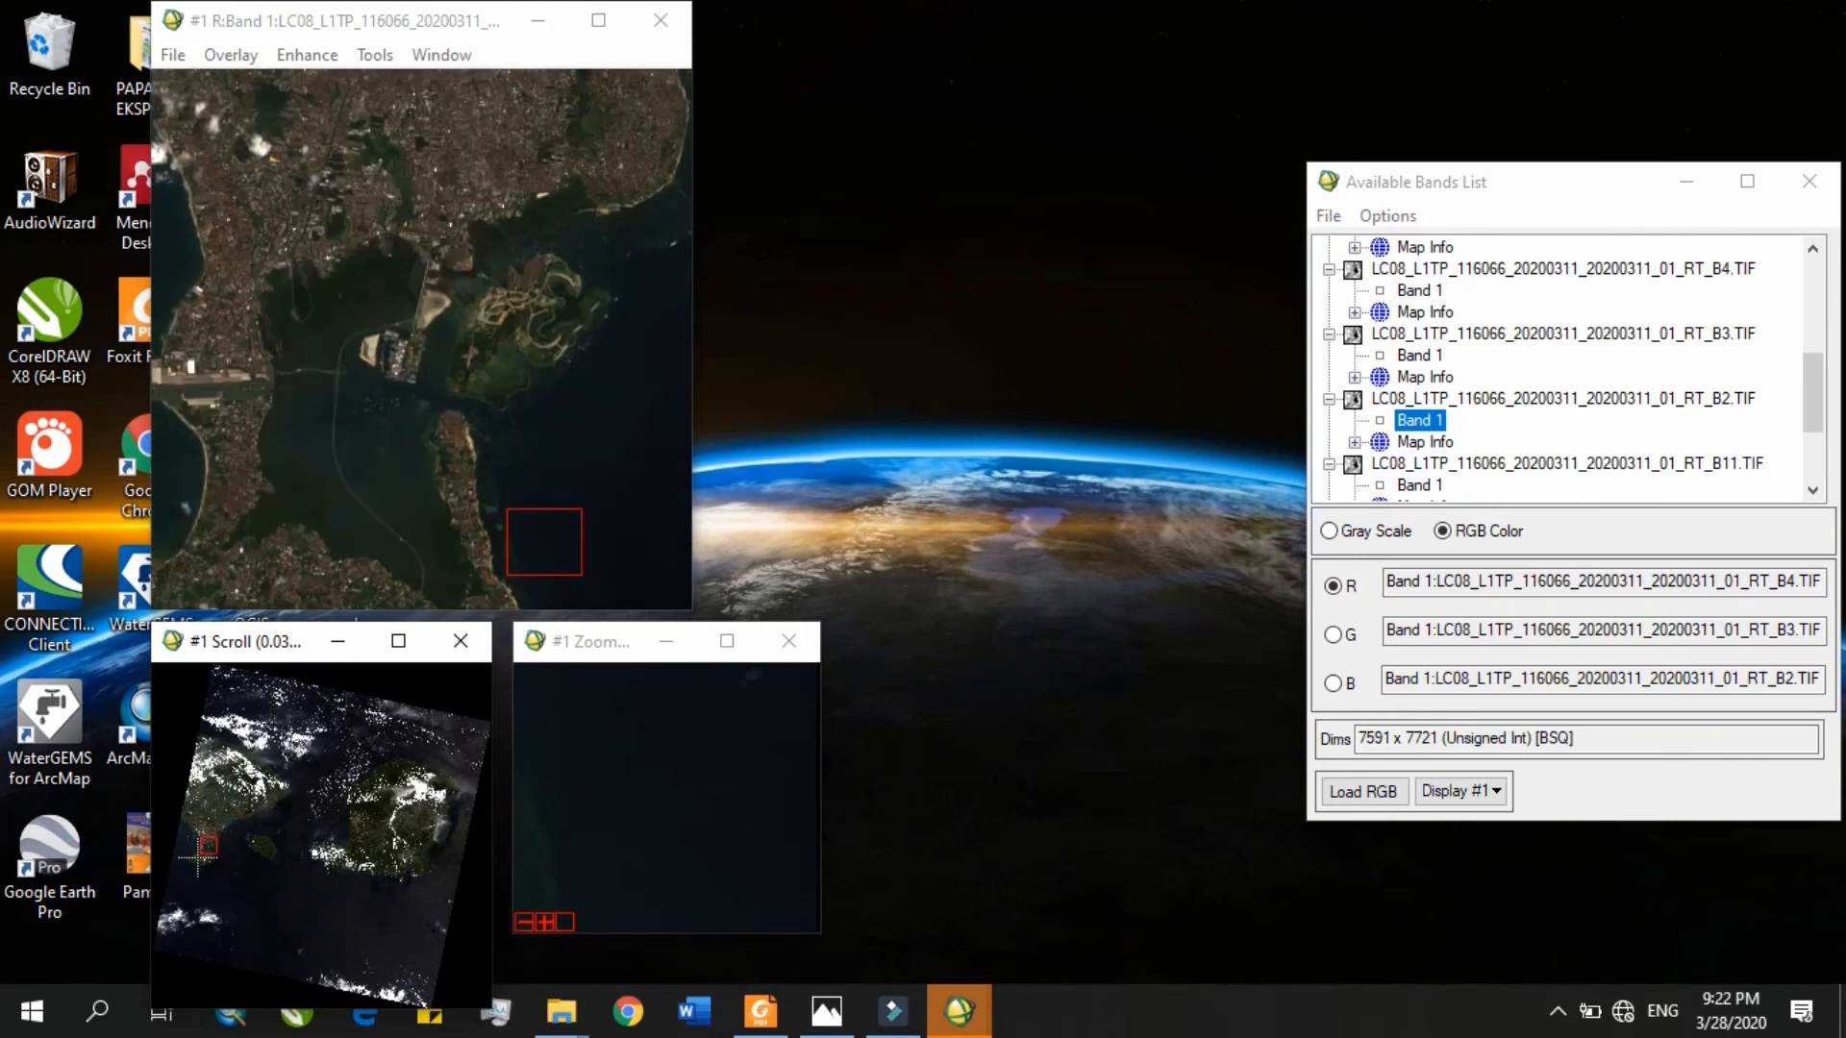
pyautogui.click(202, 846)
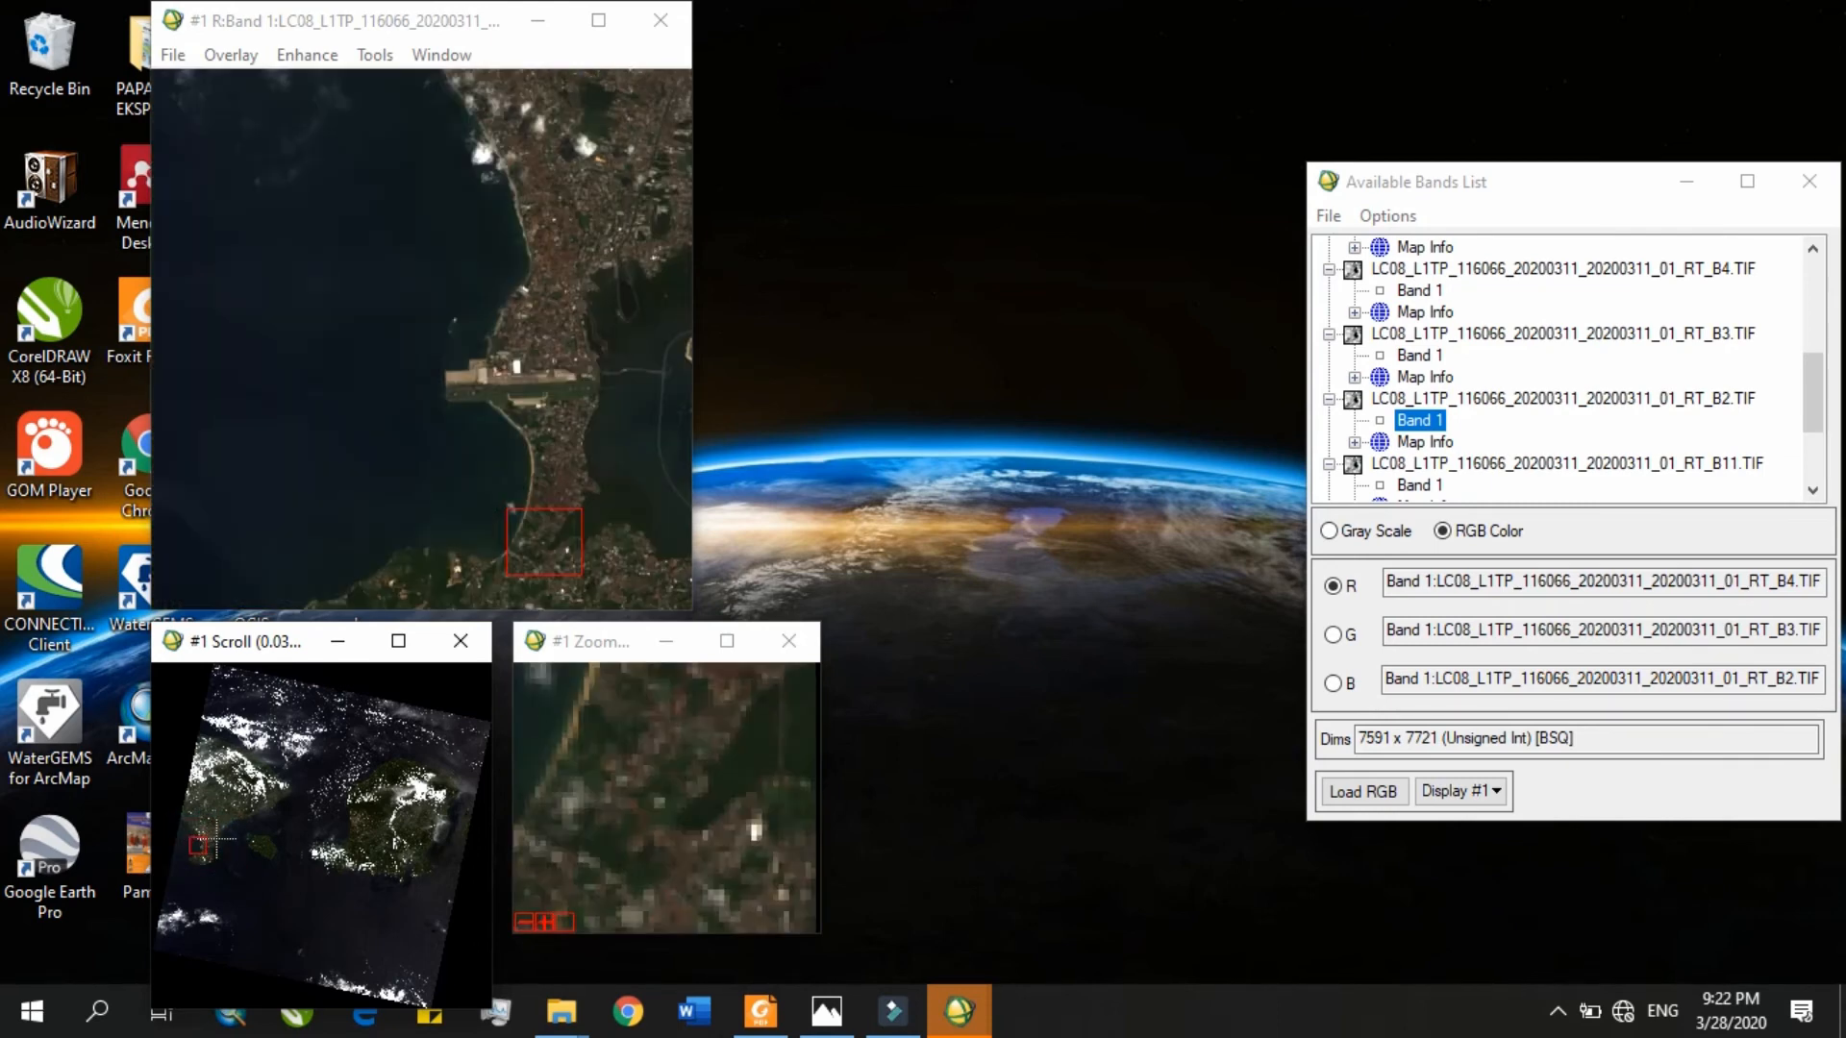
pyautogui.click(213, 842)
pyautogui.click(209, 844)
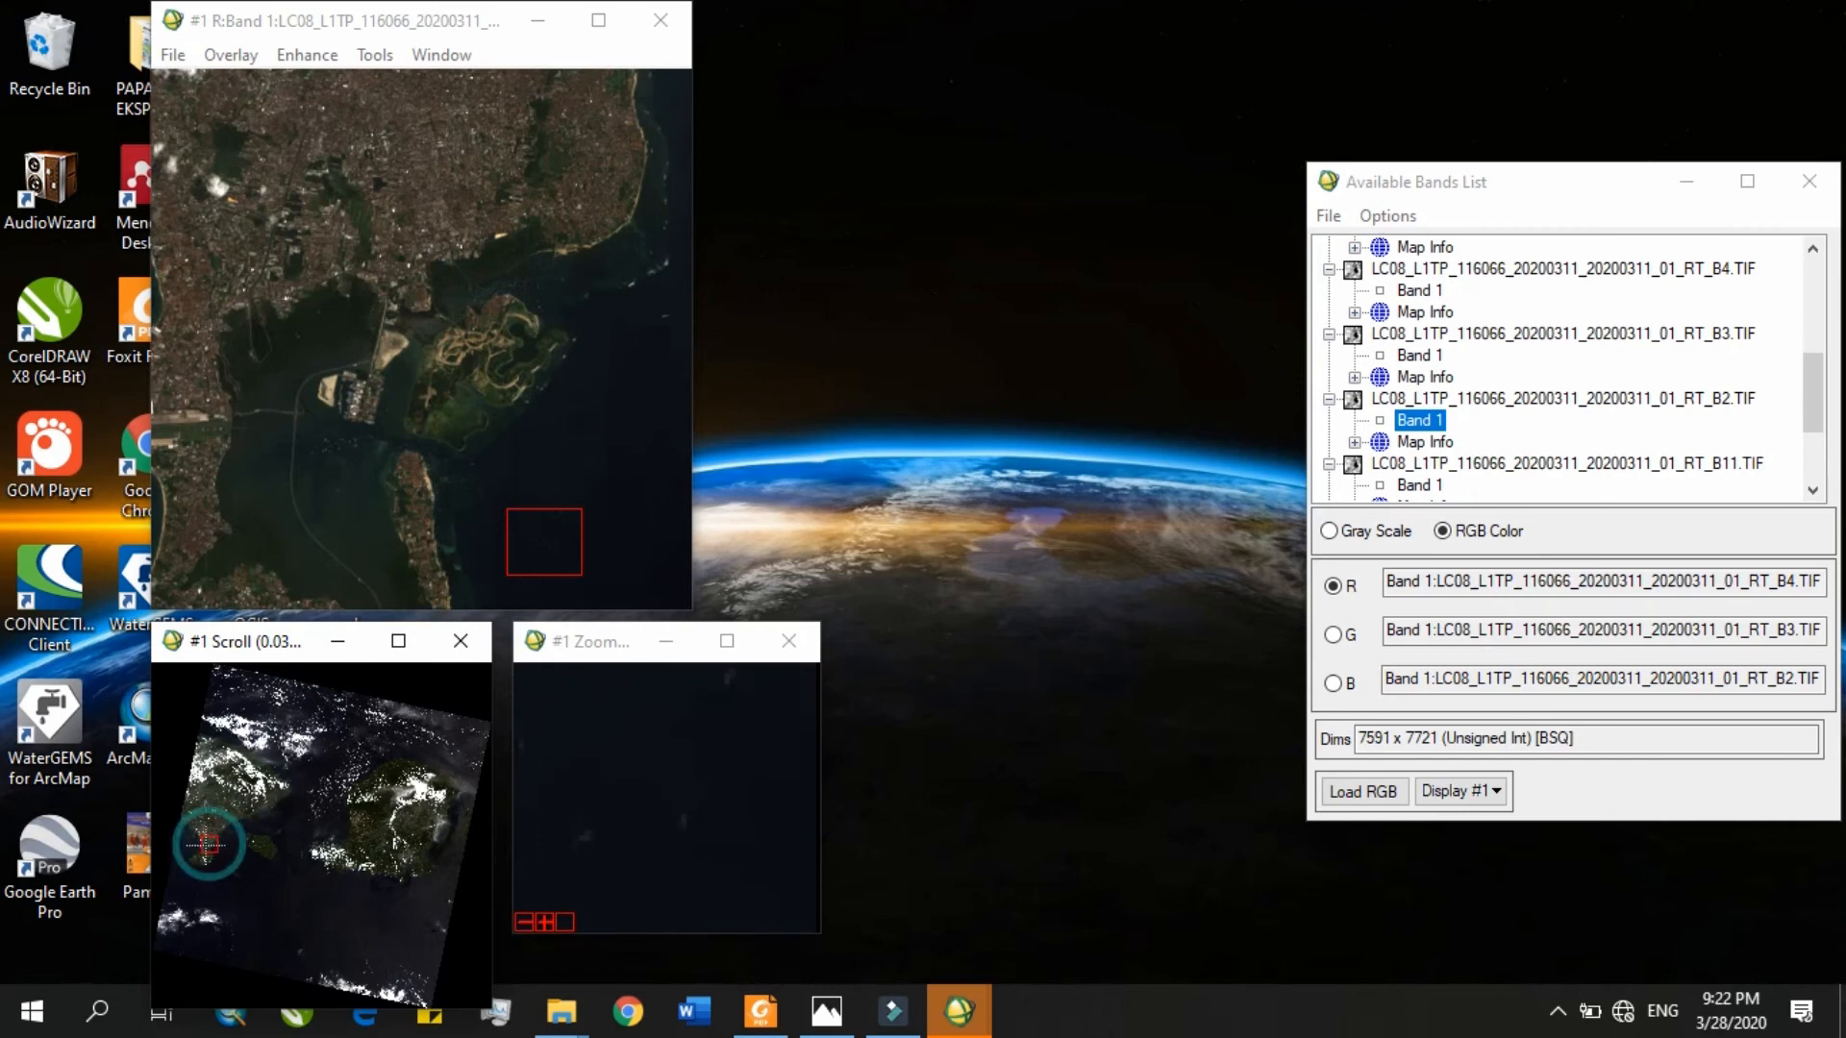
pyautogui.click(198, 849)
pyautogui.click(203, 852)
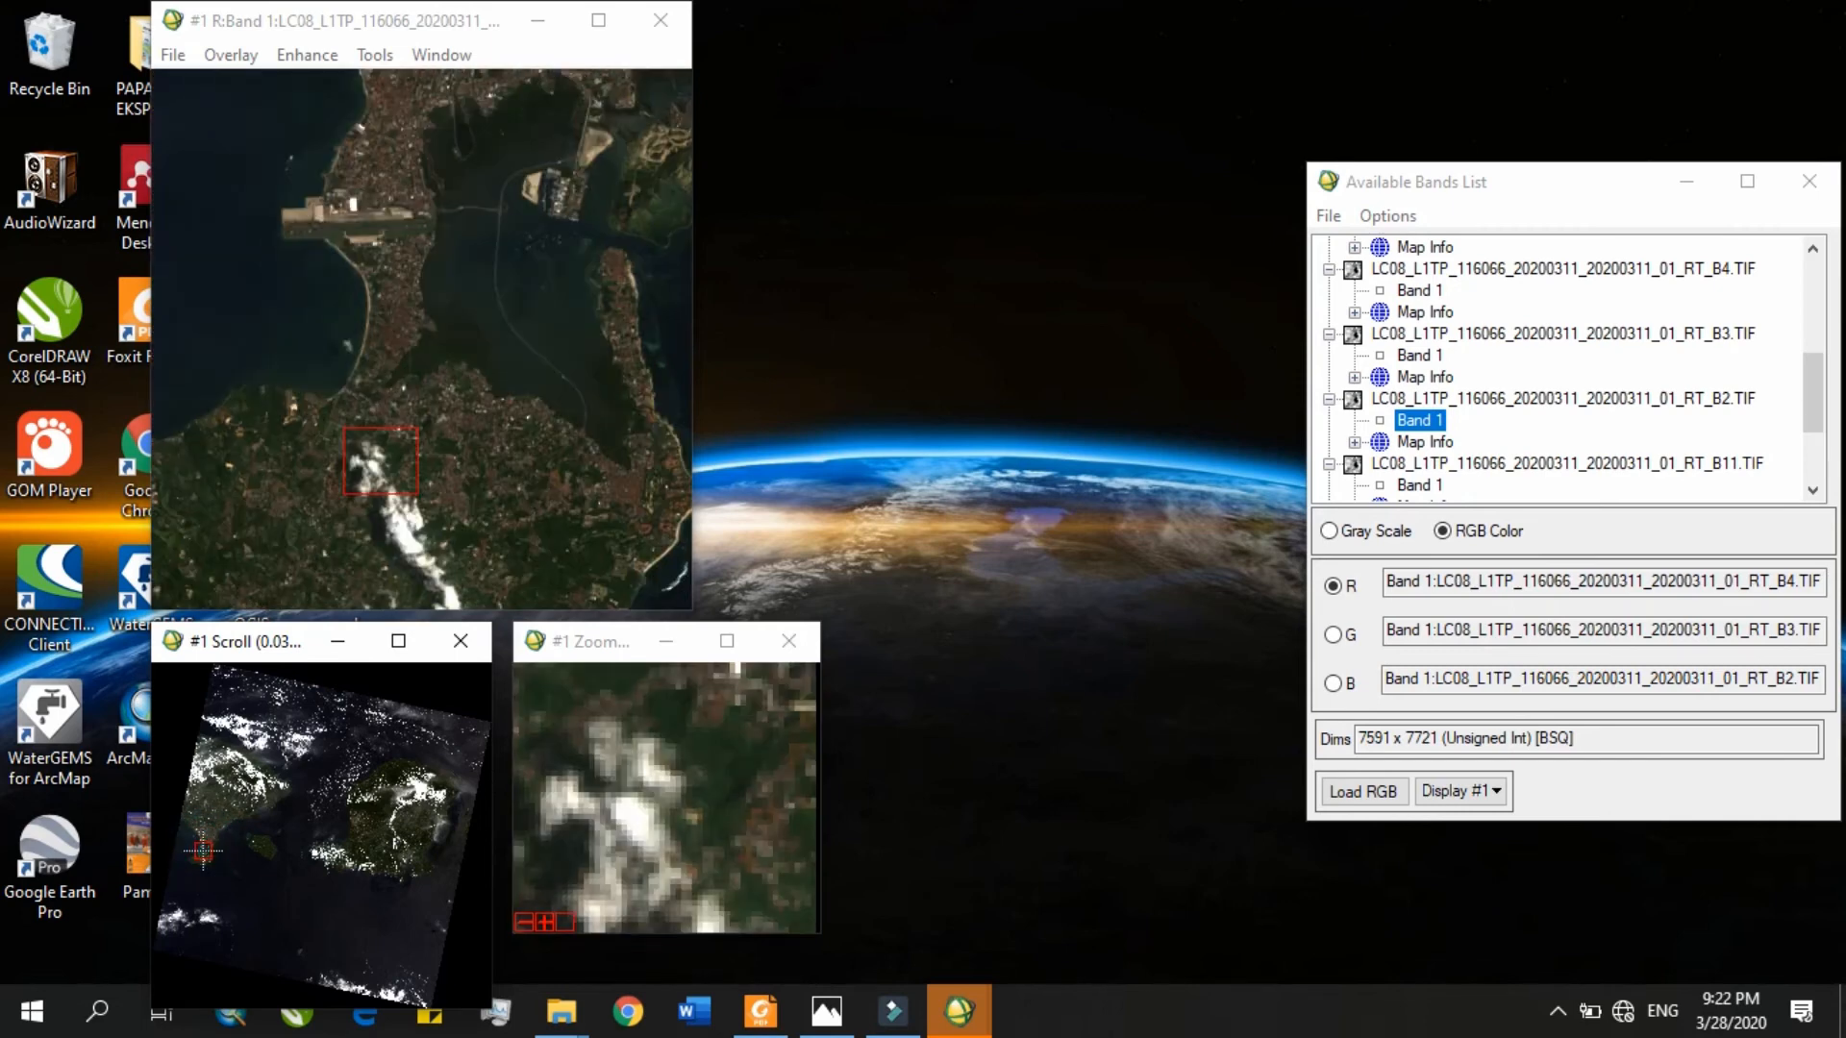
# Create a second display and place its empty image window between Display #1 and the band list.
pyautogui.click(1462, 791)
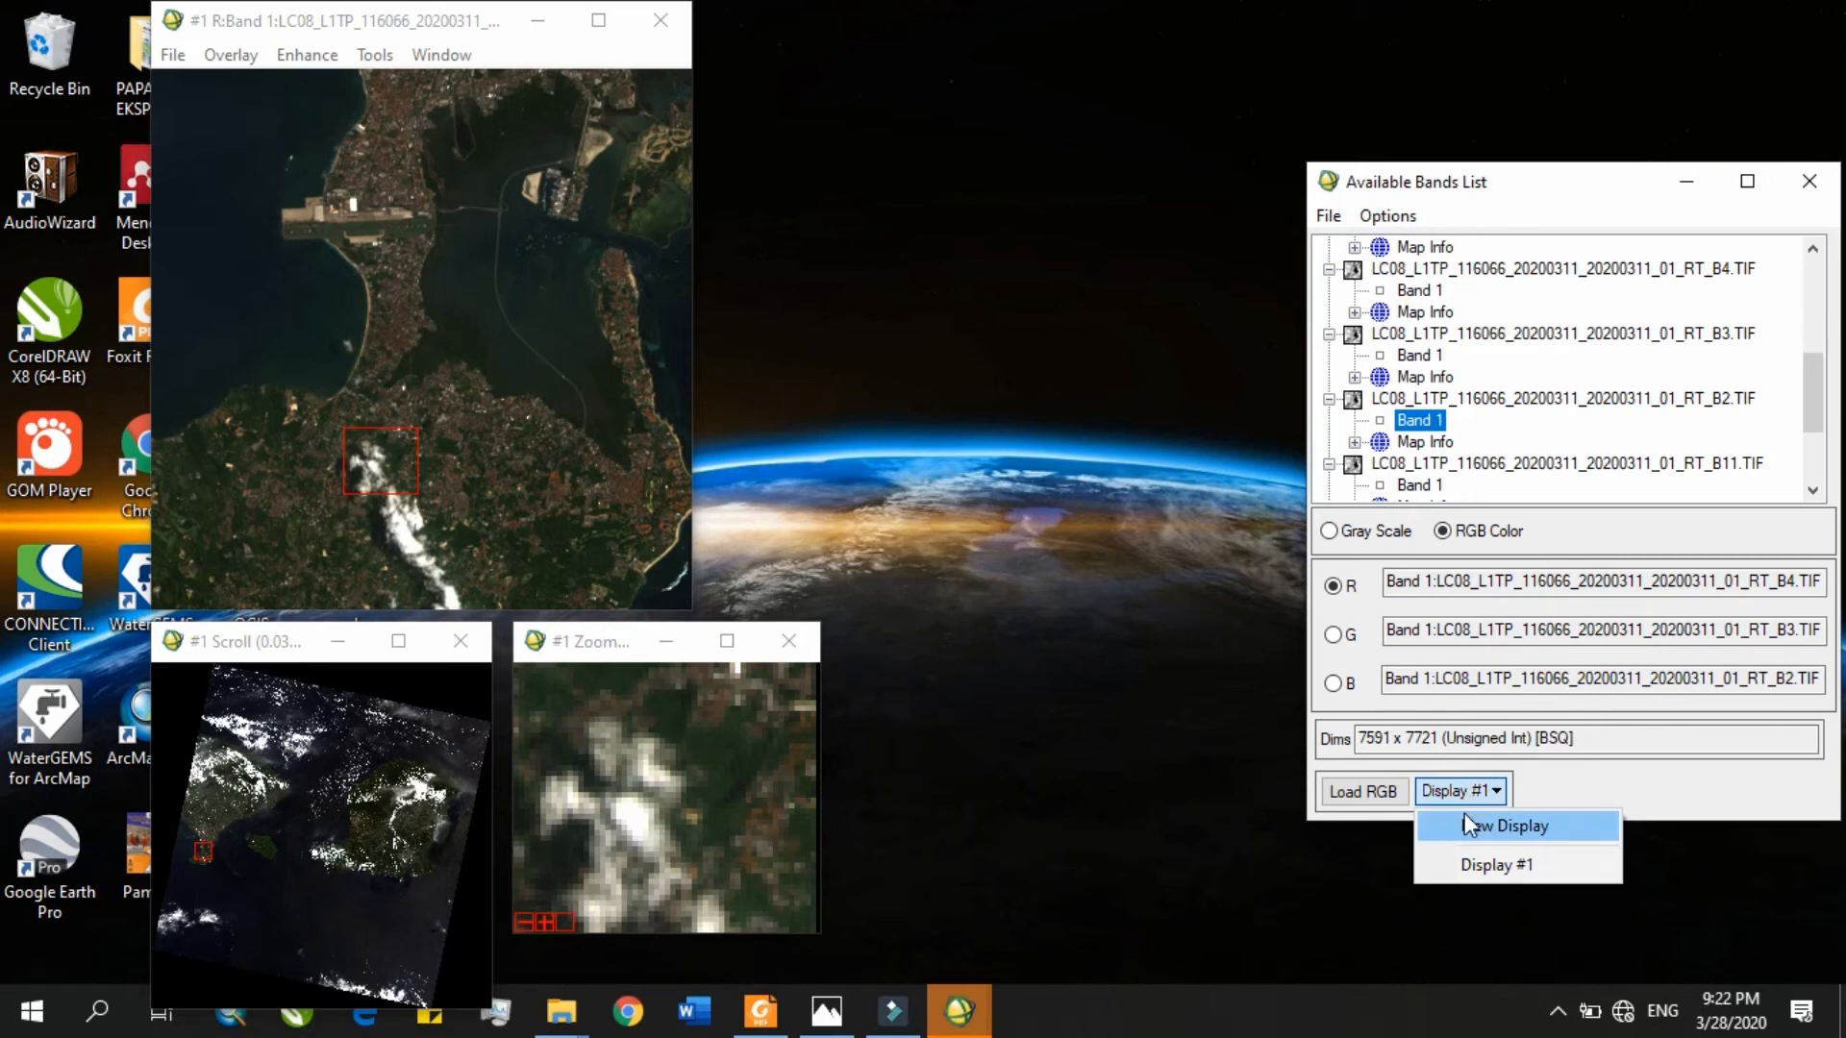
pyautogui.click(1500, 826)
pyautogui.moveTo(1166, 29); pyautogui.dragTo(1079, 25)
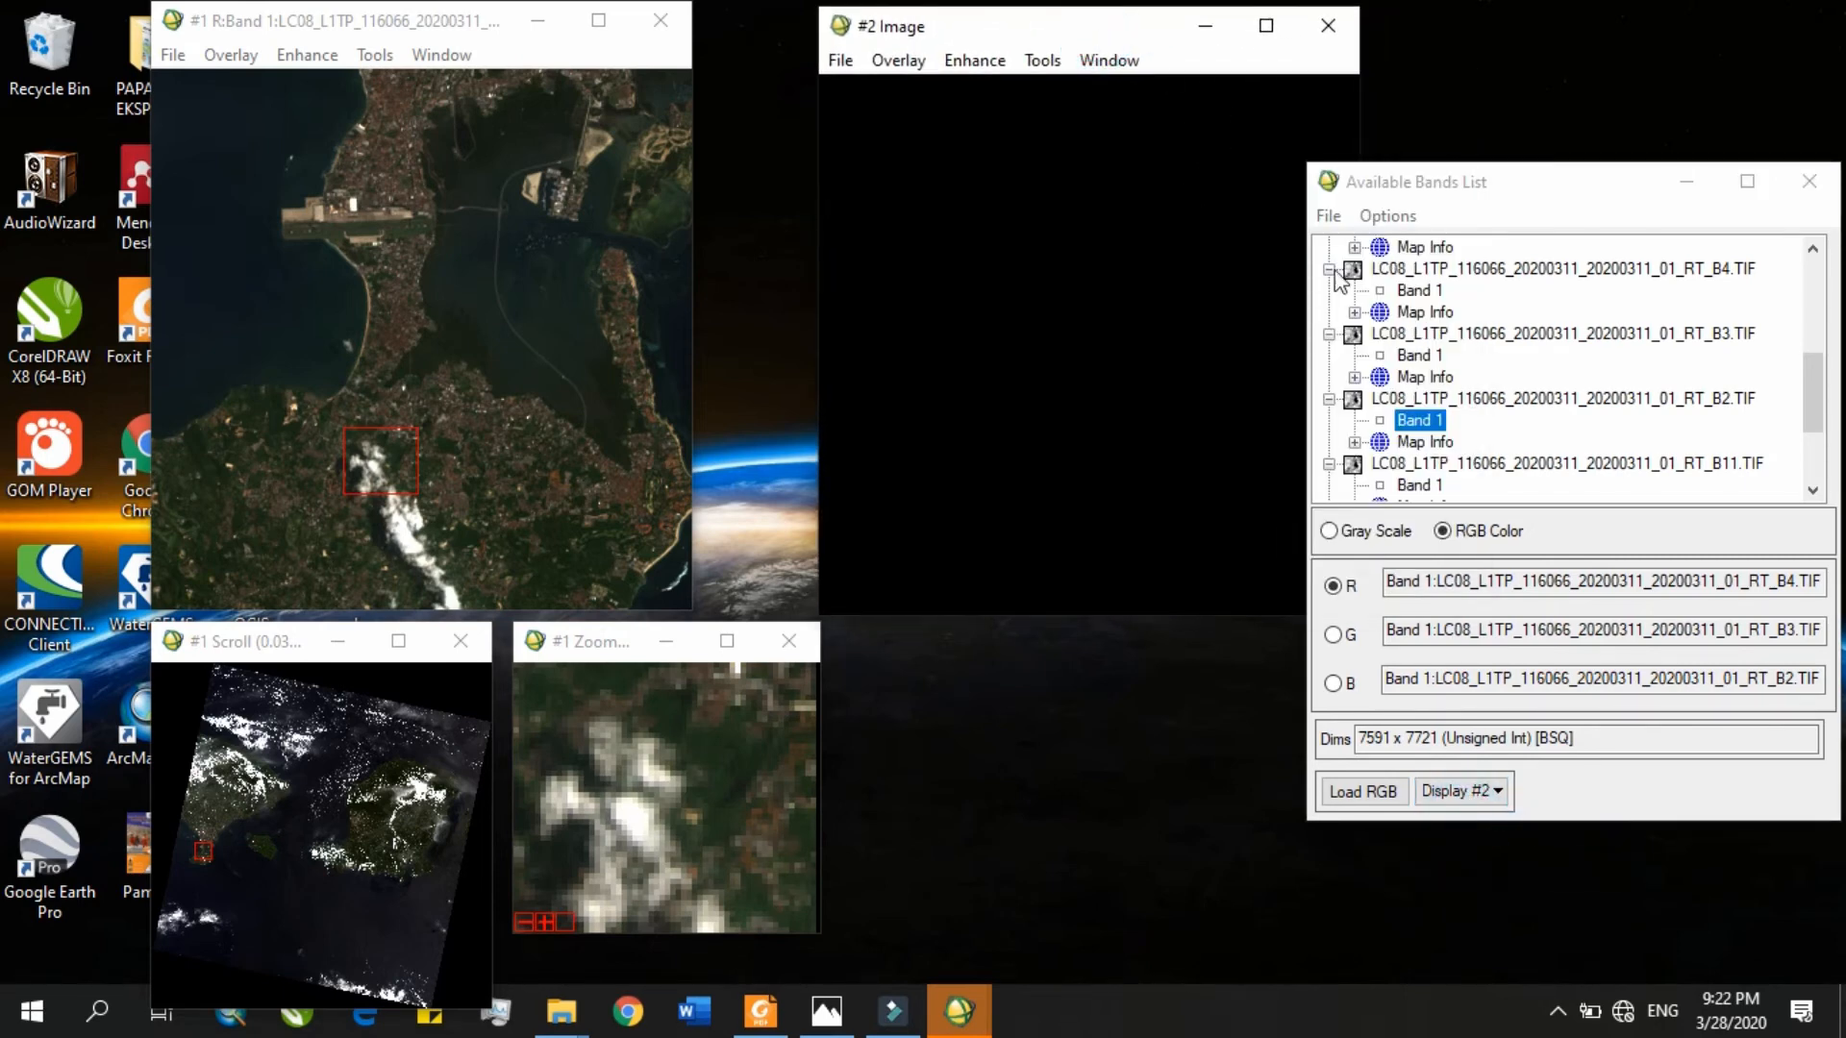
# Assign Landsat image B5 to the red channel for a 5-3-2 composite and load it into Display #2.
pyautogui.click(1410, 583)
pyautogui.moveTo(1816, 402)
pyautogui.mouseDown()
pyautogui.moveTo(1820, 417)
pyautogui.moveTo(1819, 371)
pyautogui.mouseUp()
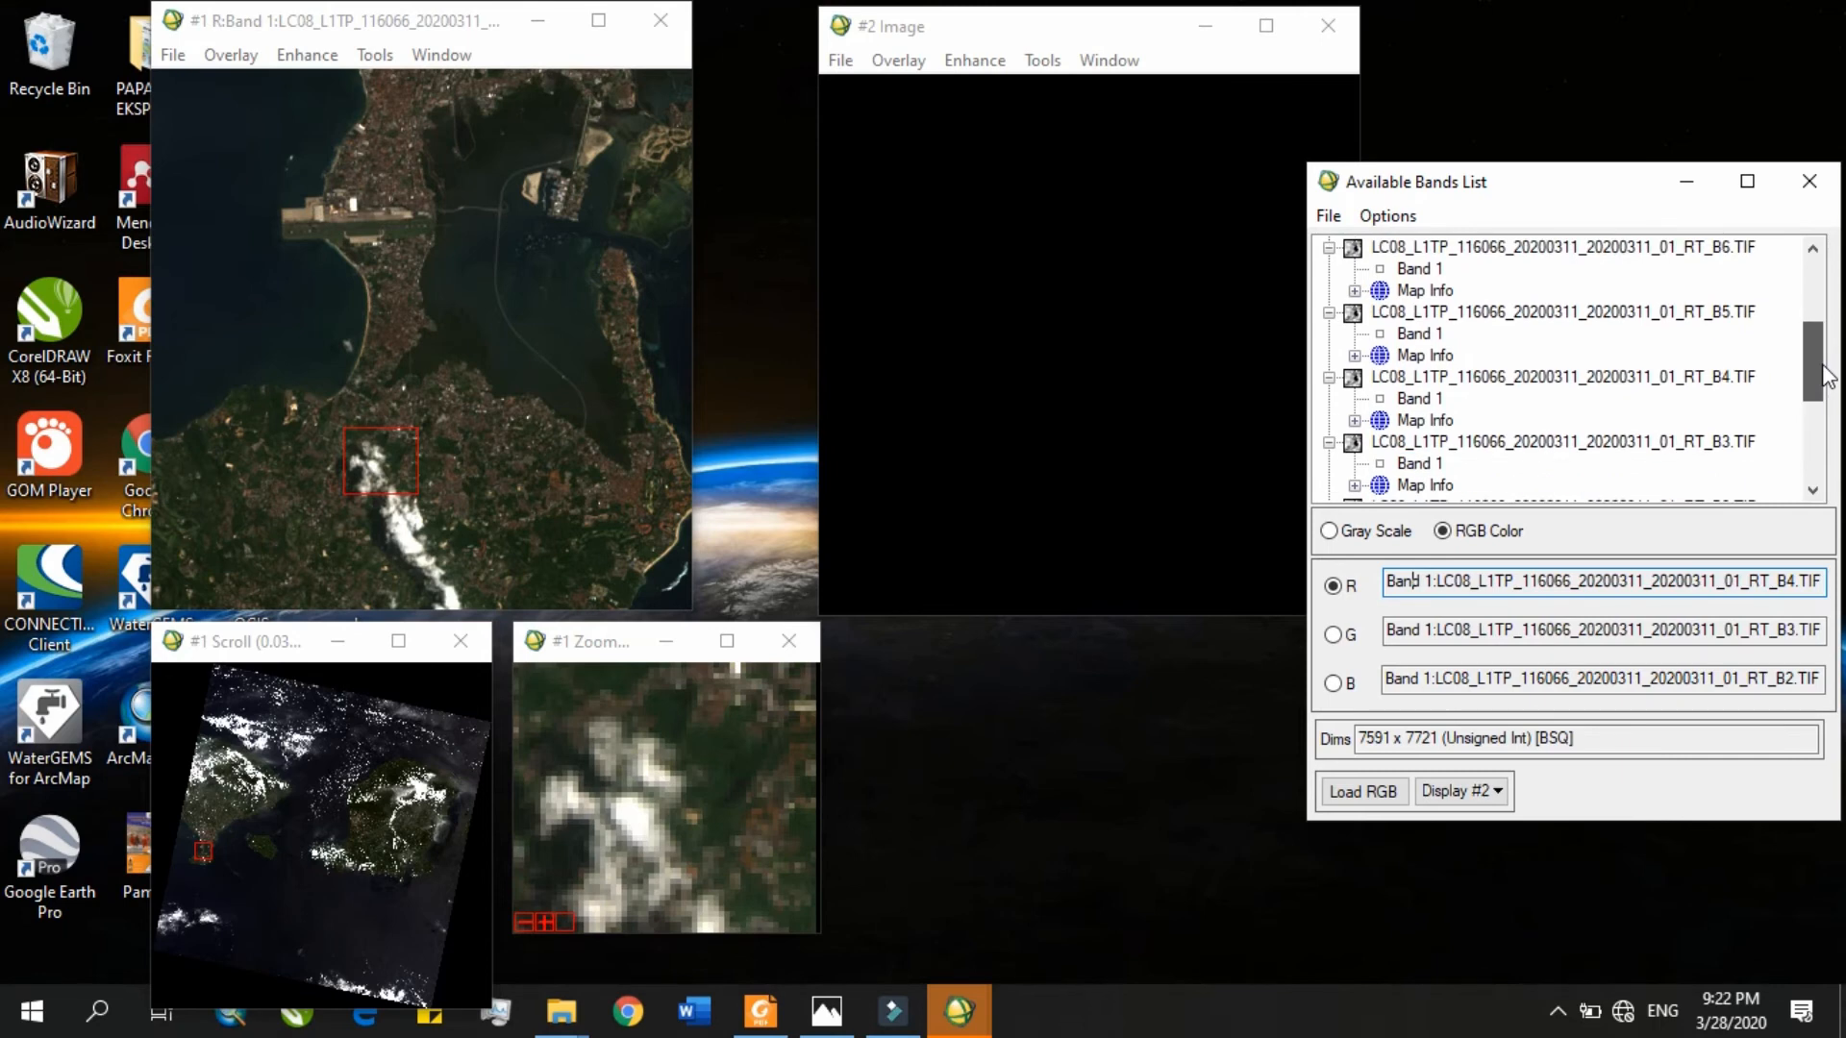
pyautogui.click(1421, 335)
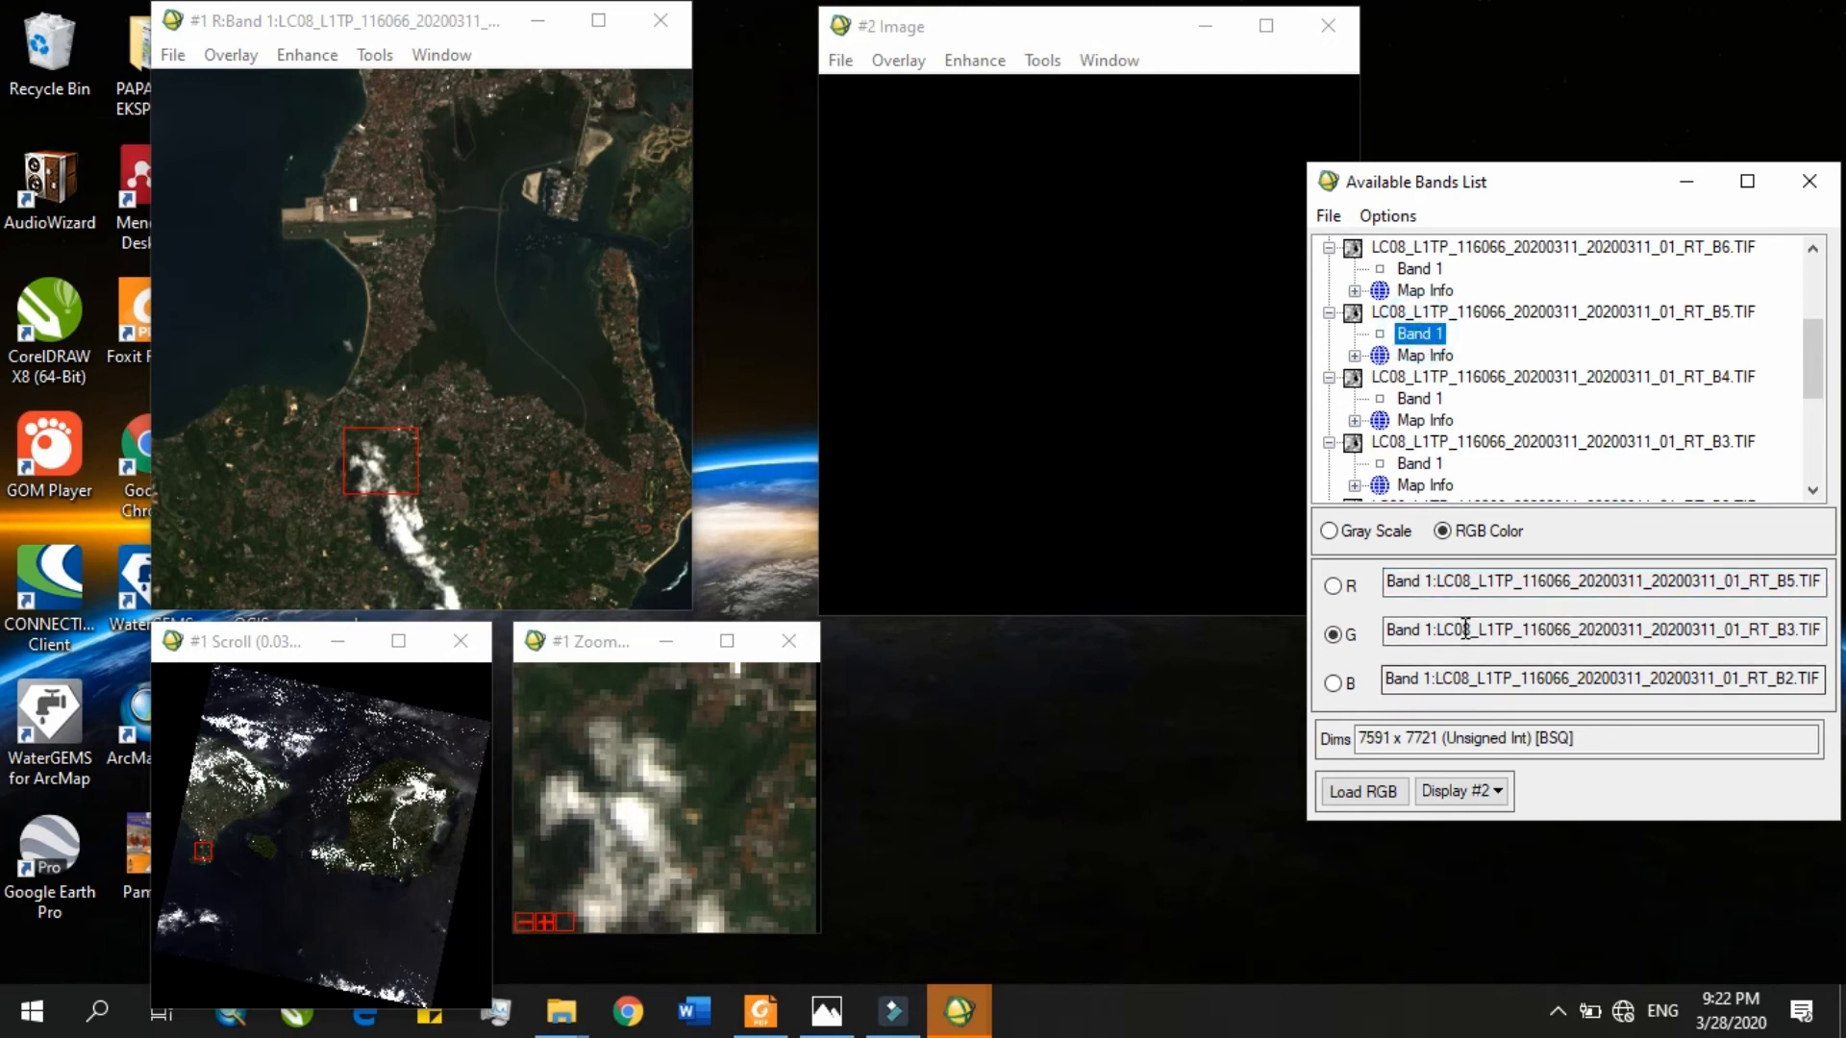
pyautogui.click(1788, 678)
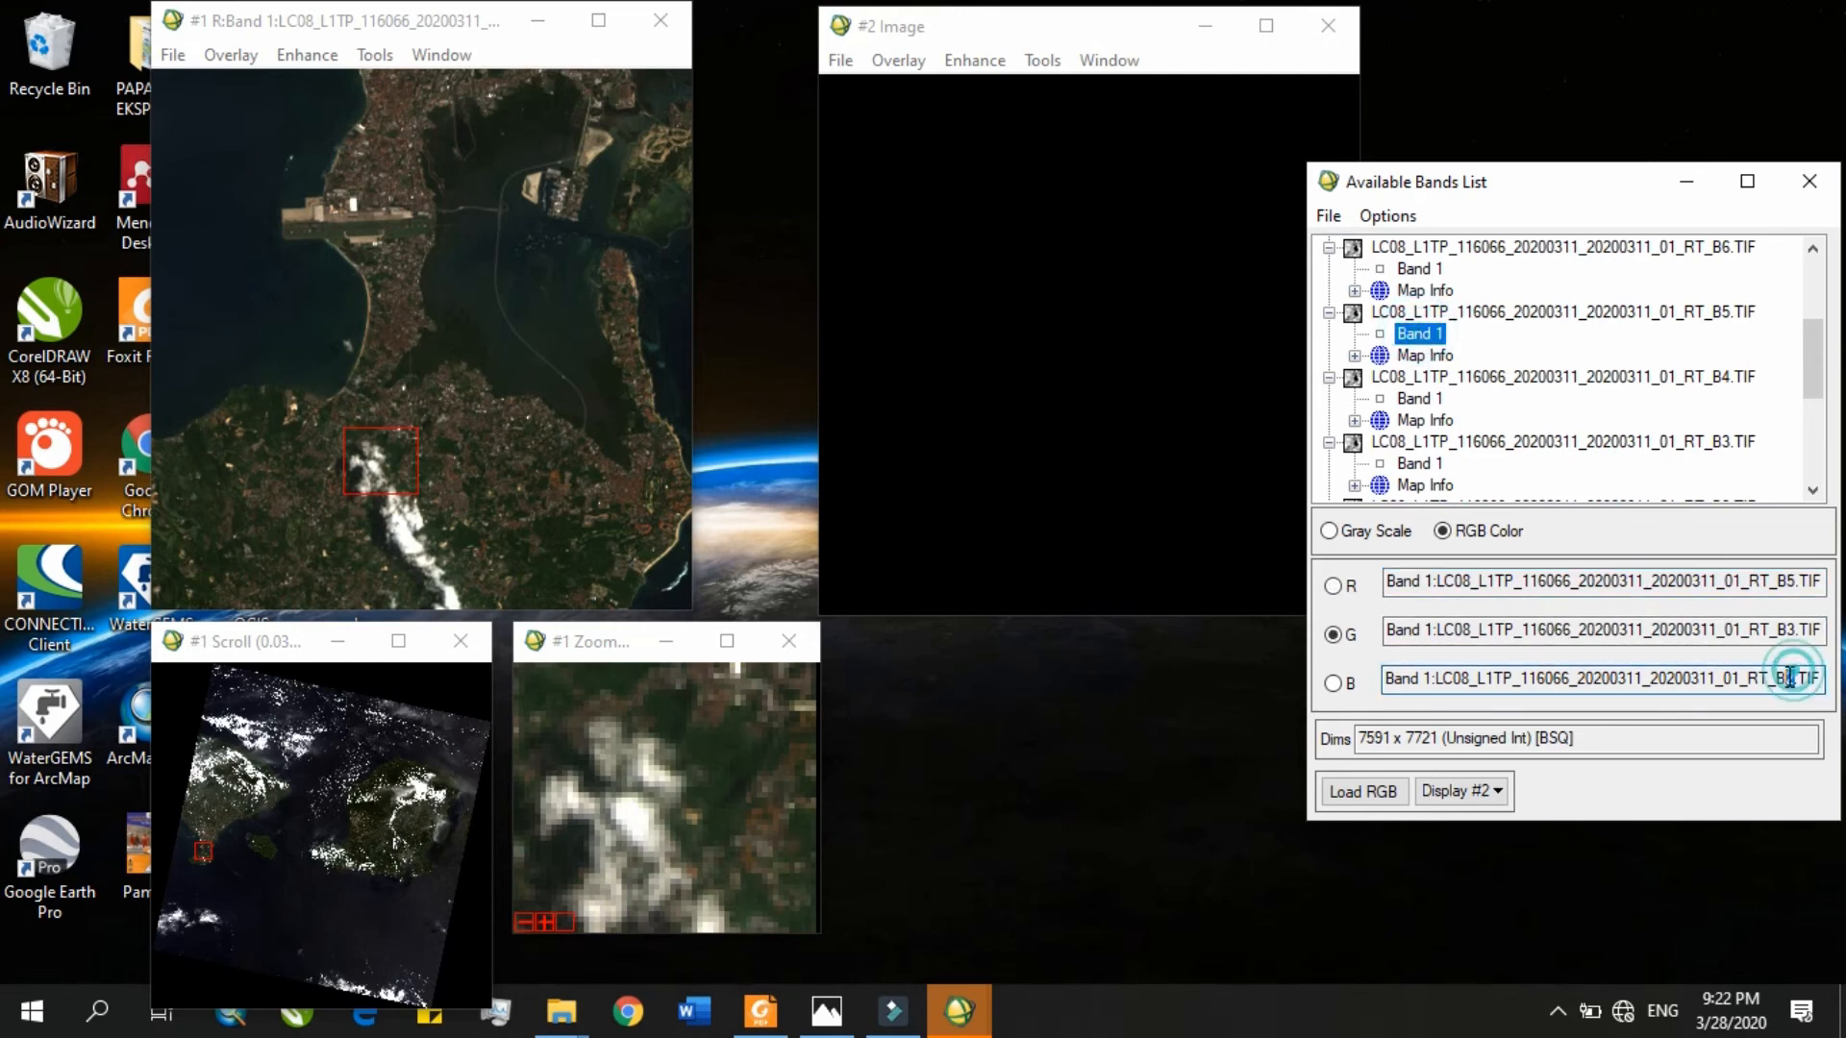
pyautogui.click(1781, 589)
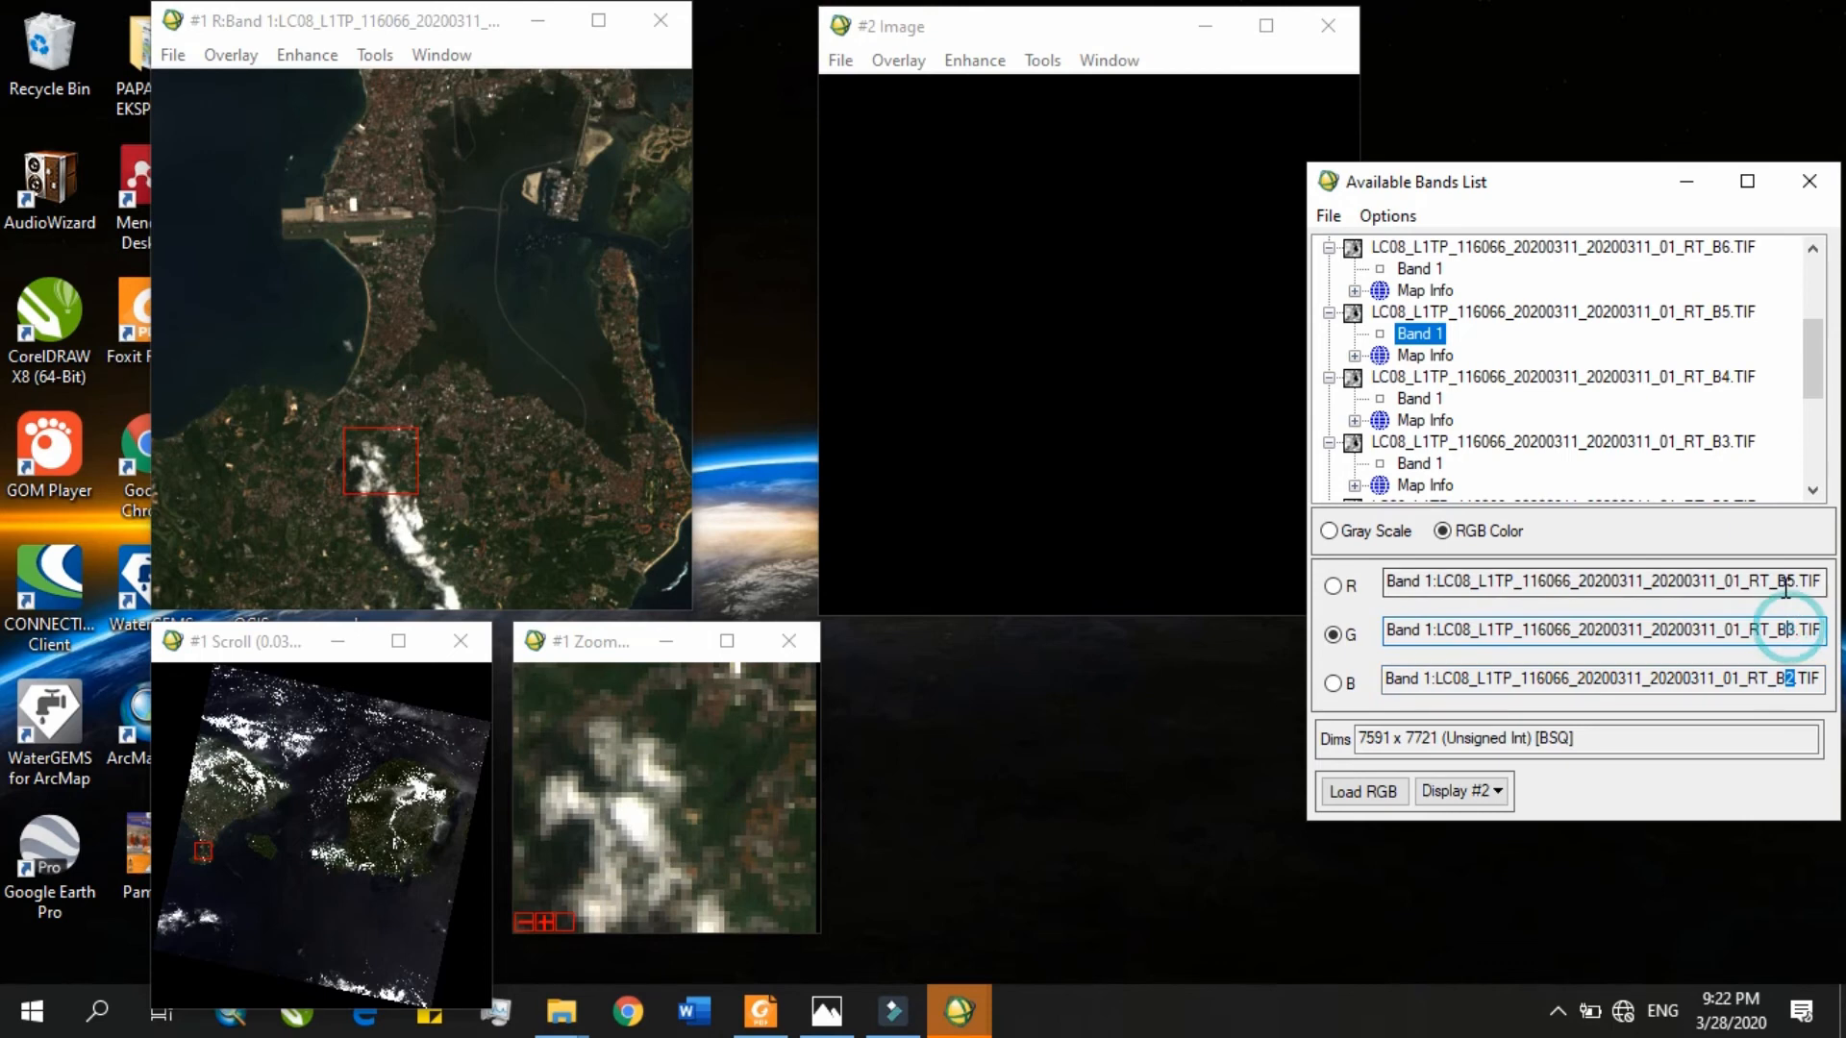
pyautogui.click(1788, 580)
pyautogui.moveTo(1778, 580); pyautogui.dragTo(1794, 581)
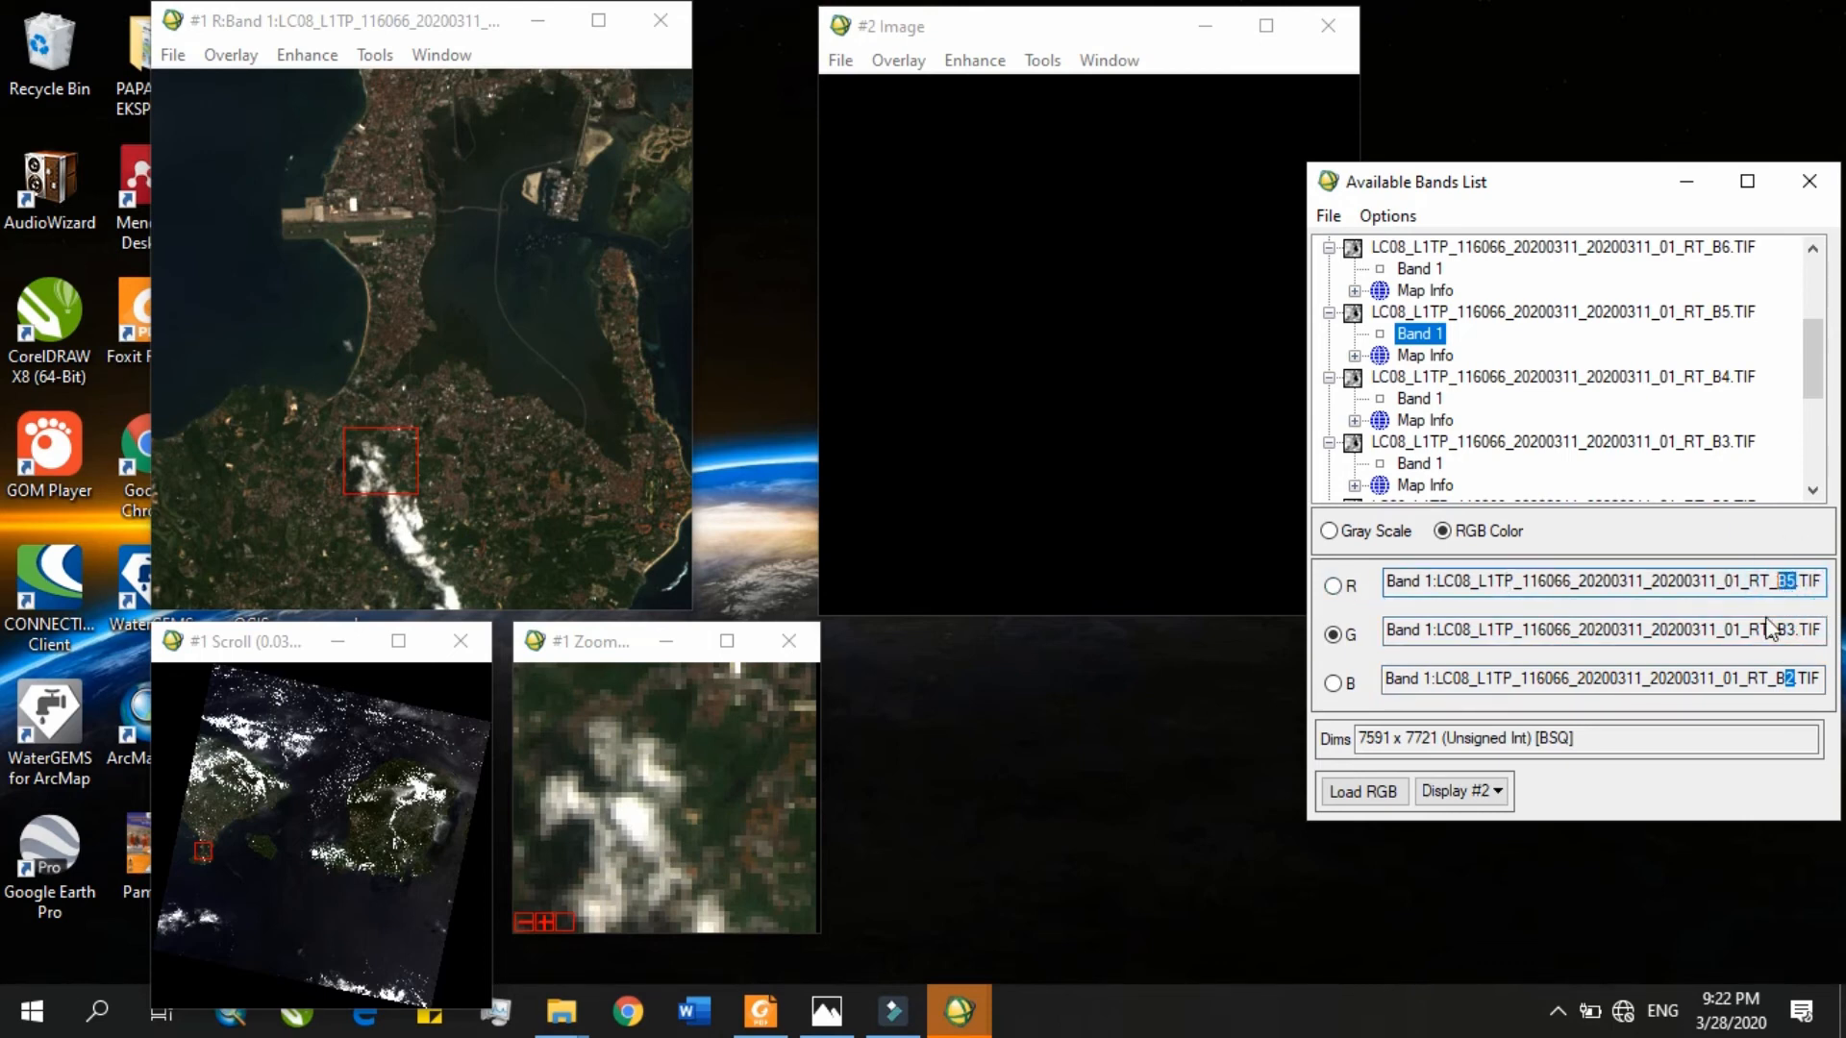
pyautogui.click(1375, 803)
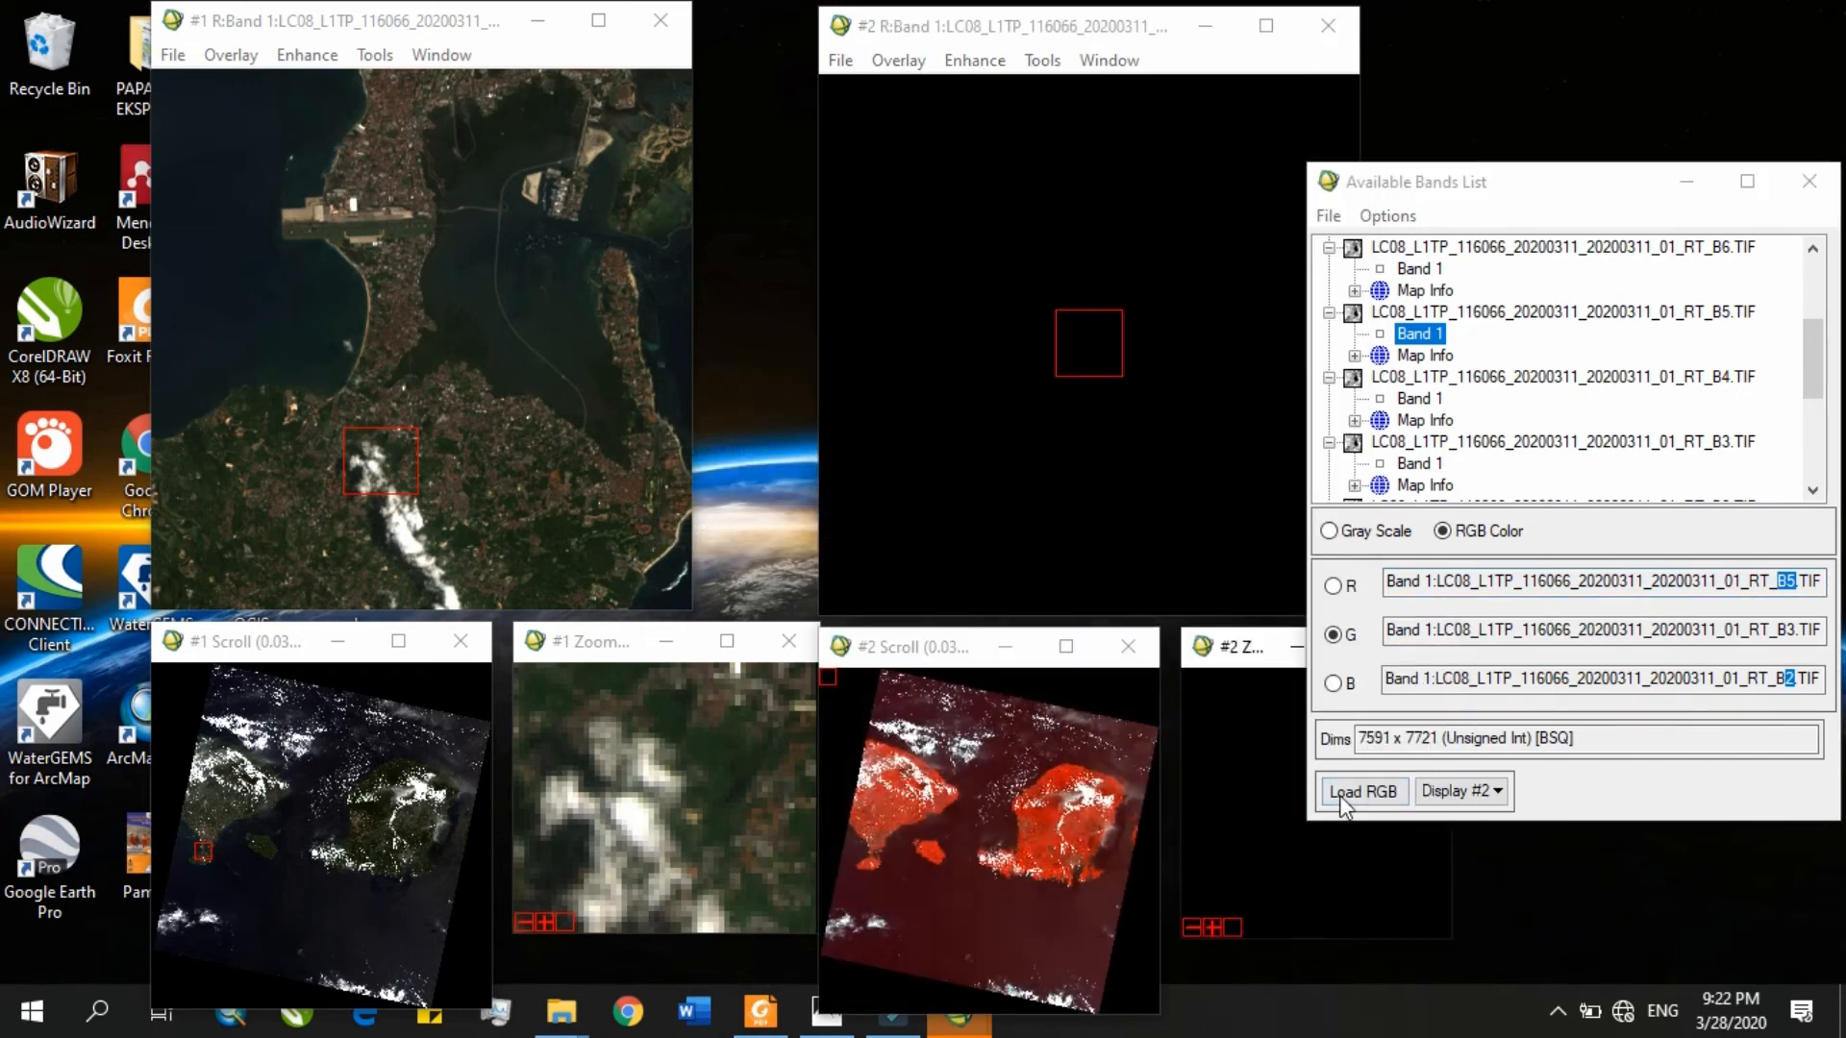
# Examine the 5-3-2 composite along the western island's southern coast, and vegetation in Display #1's Zoom window.
pyautogui.click(871, 830)
pyautogui.click(866, 843)
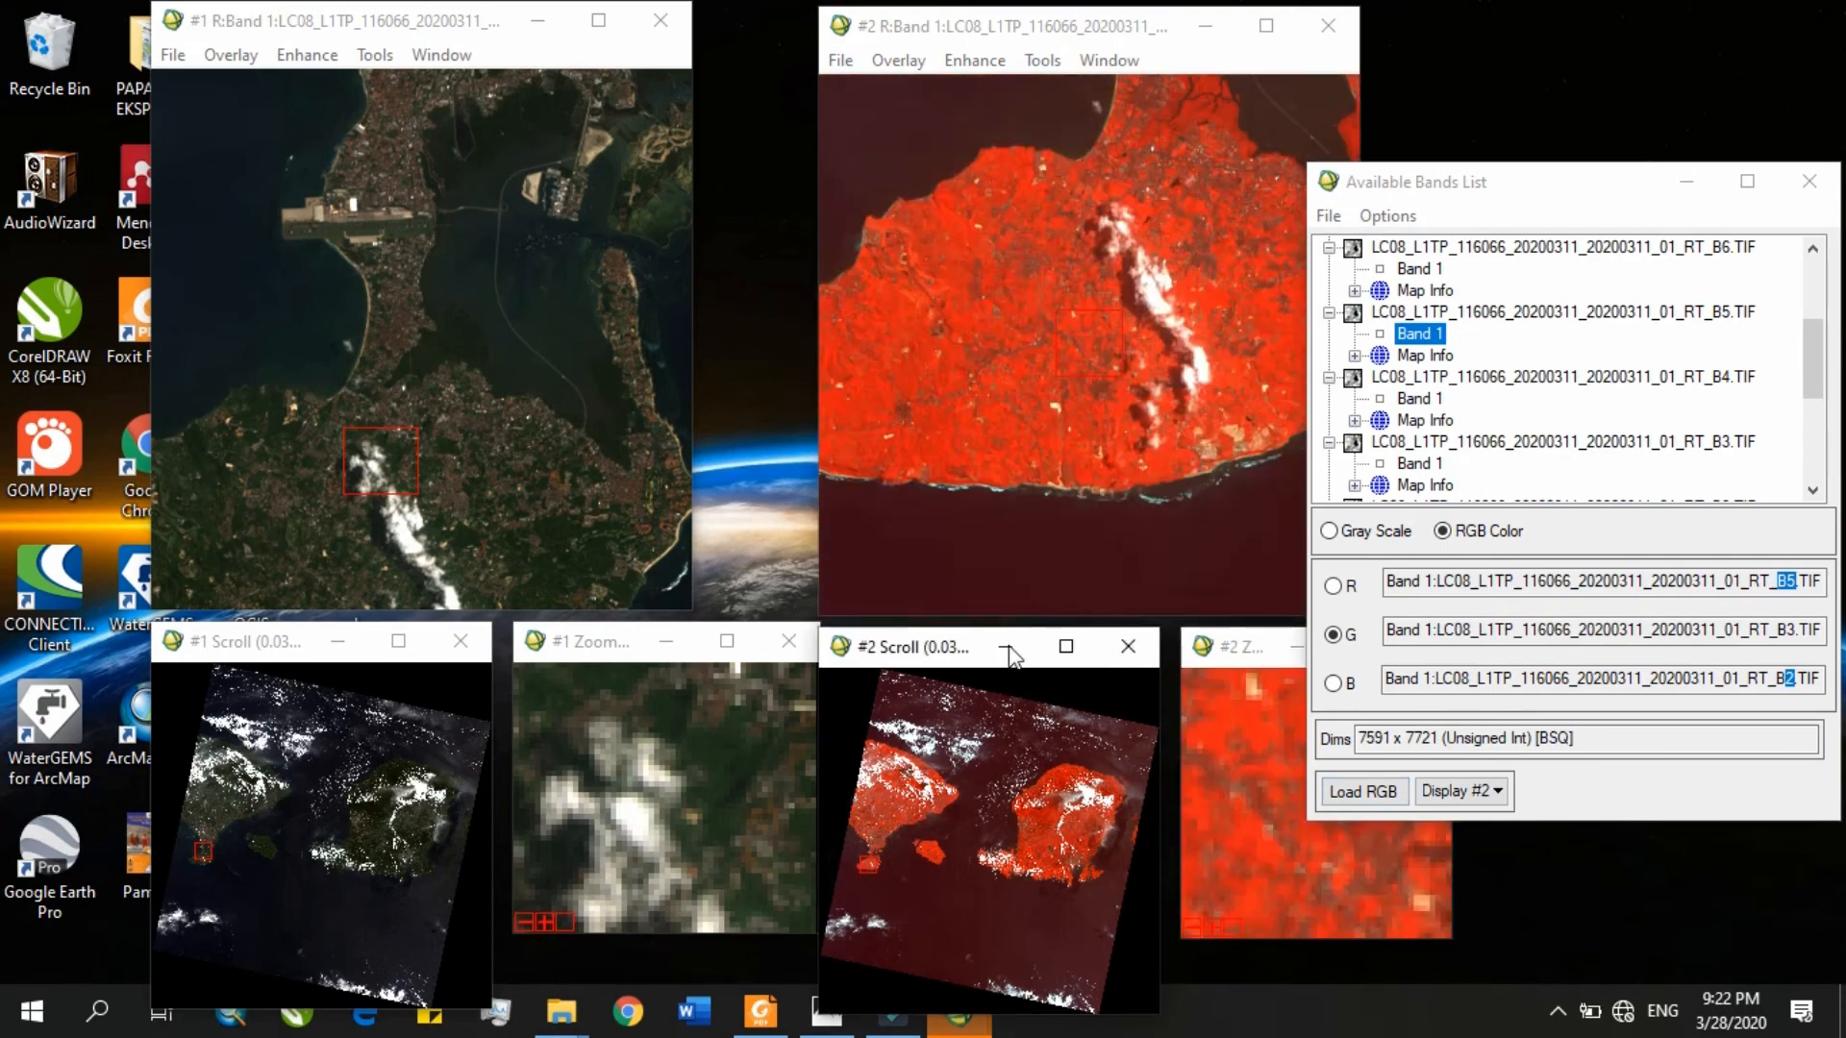
pyautogui.click(877, 854)
pyautogui.click(877, 852)
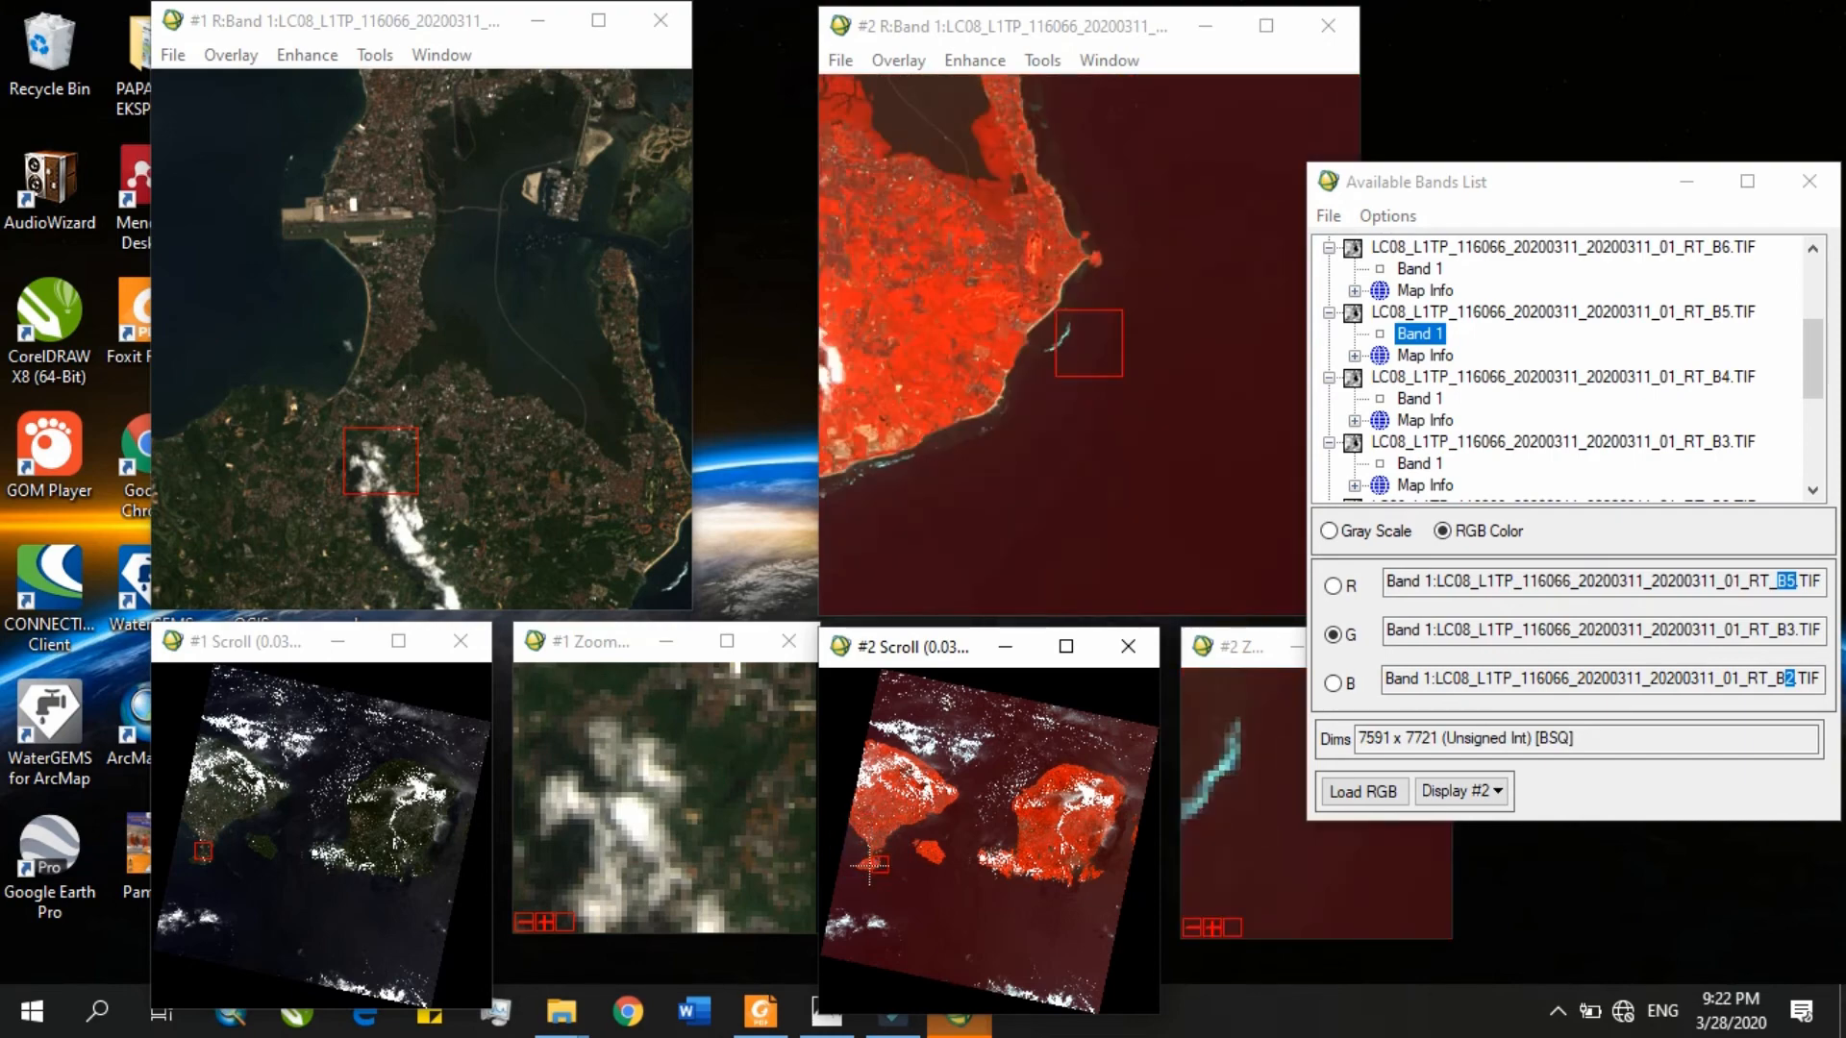
pyautogui.click(869, 854)
pyautogui.click(874, 850)
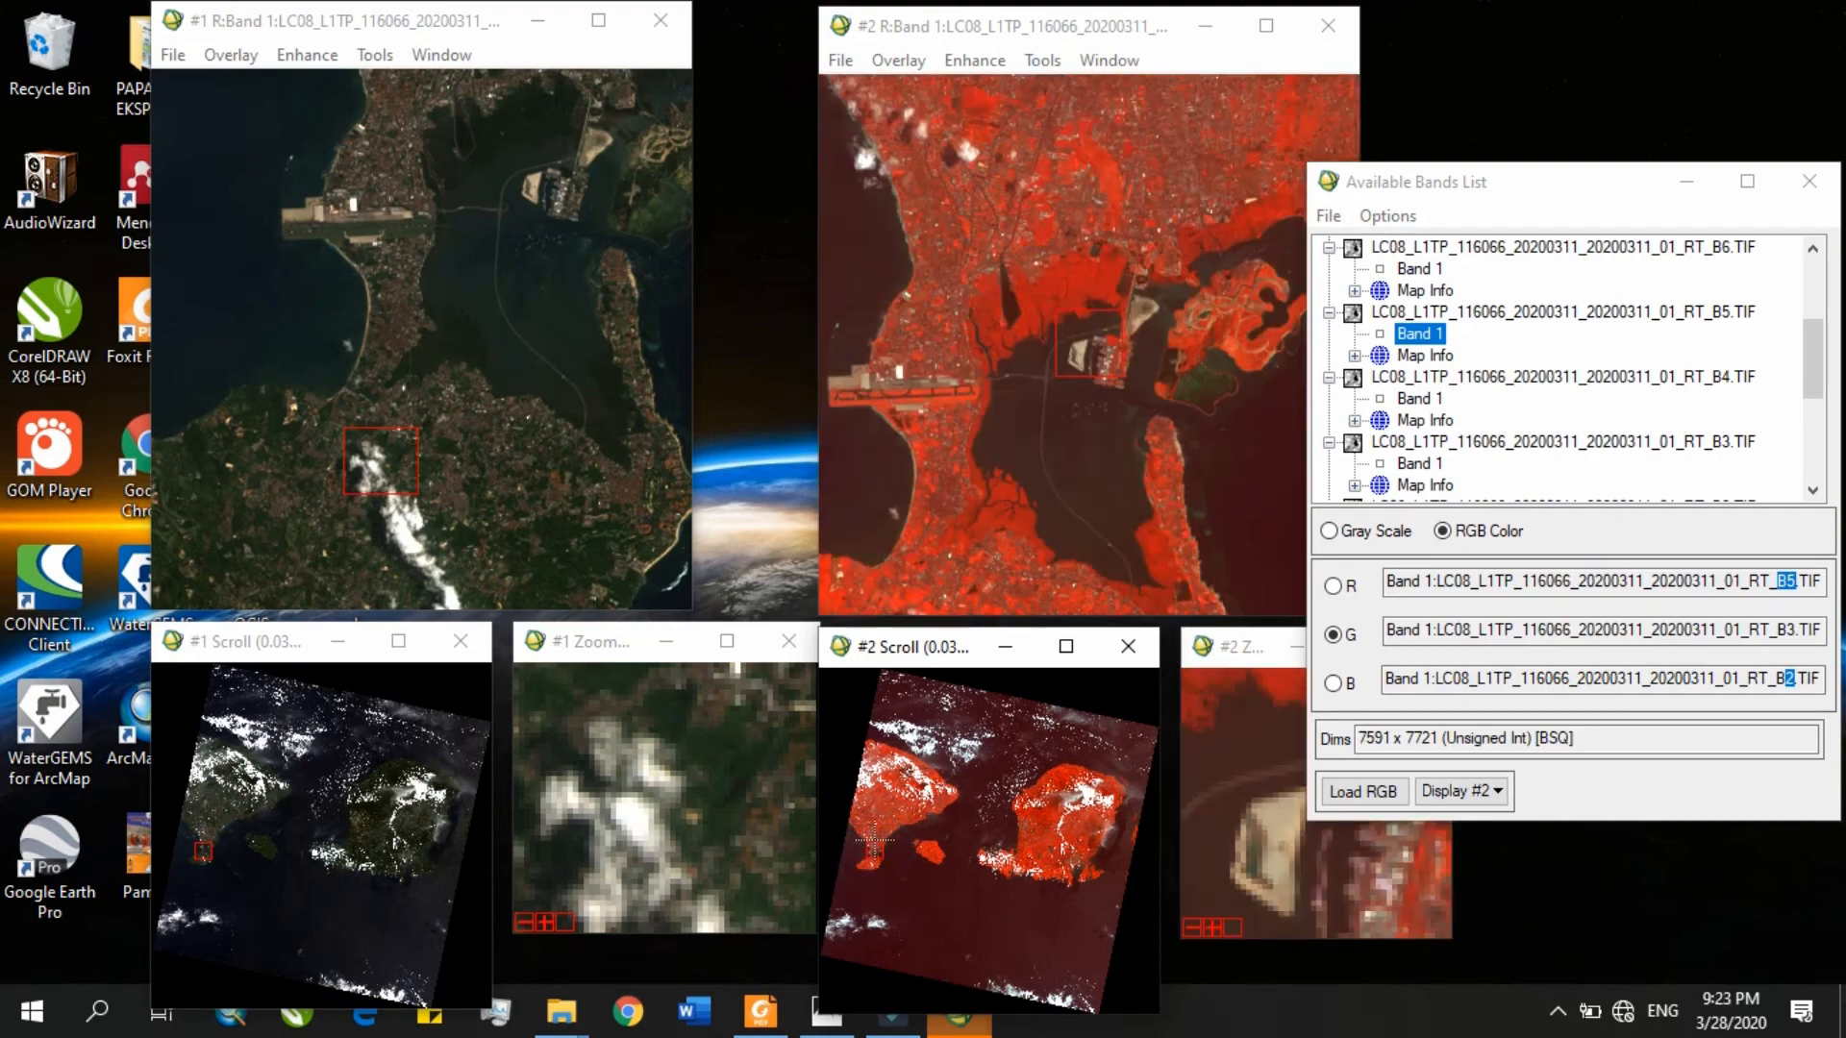
pyautogui.click(873, 841)
pyautogui.click(880, 840)
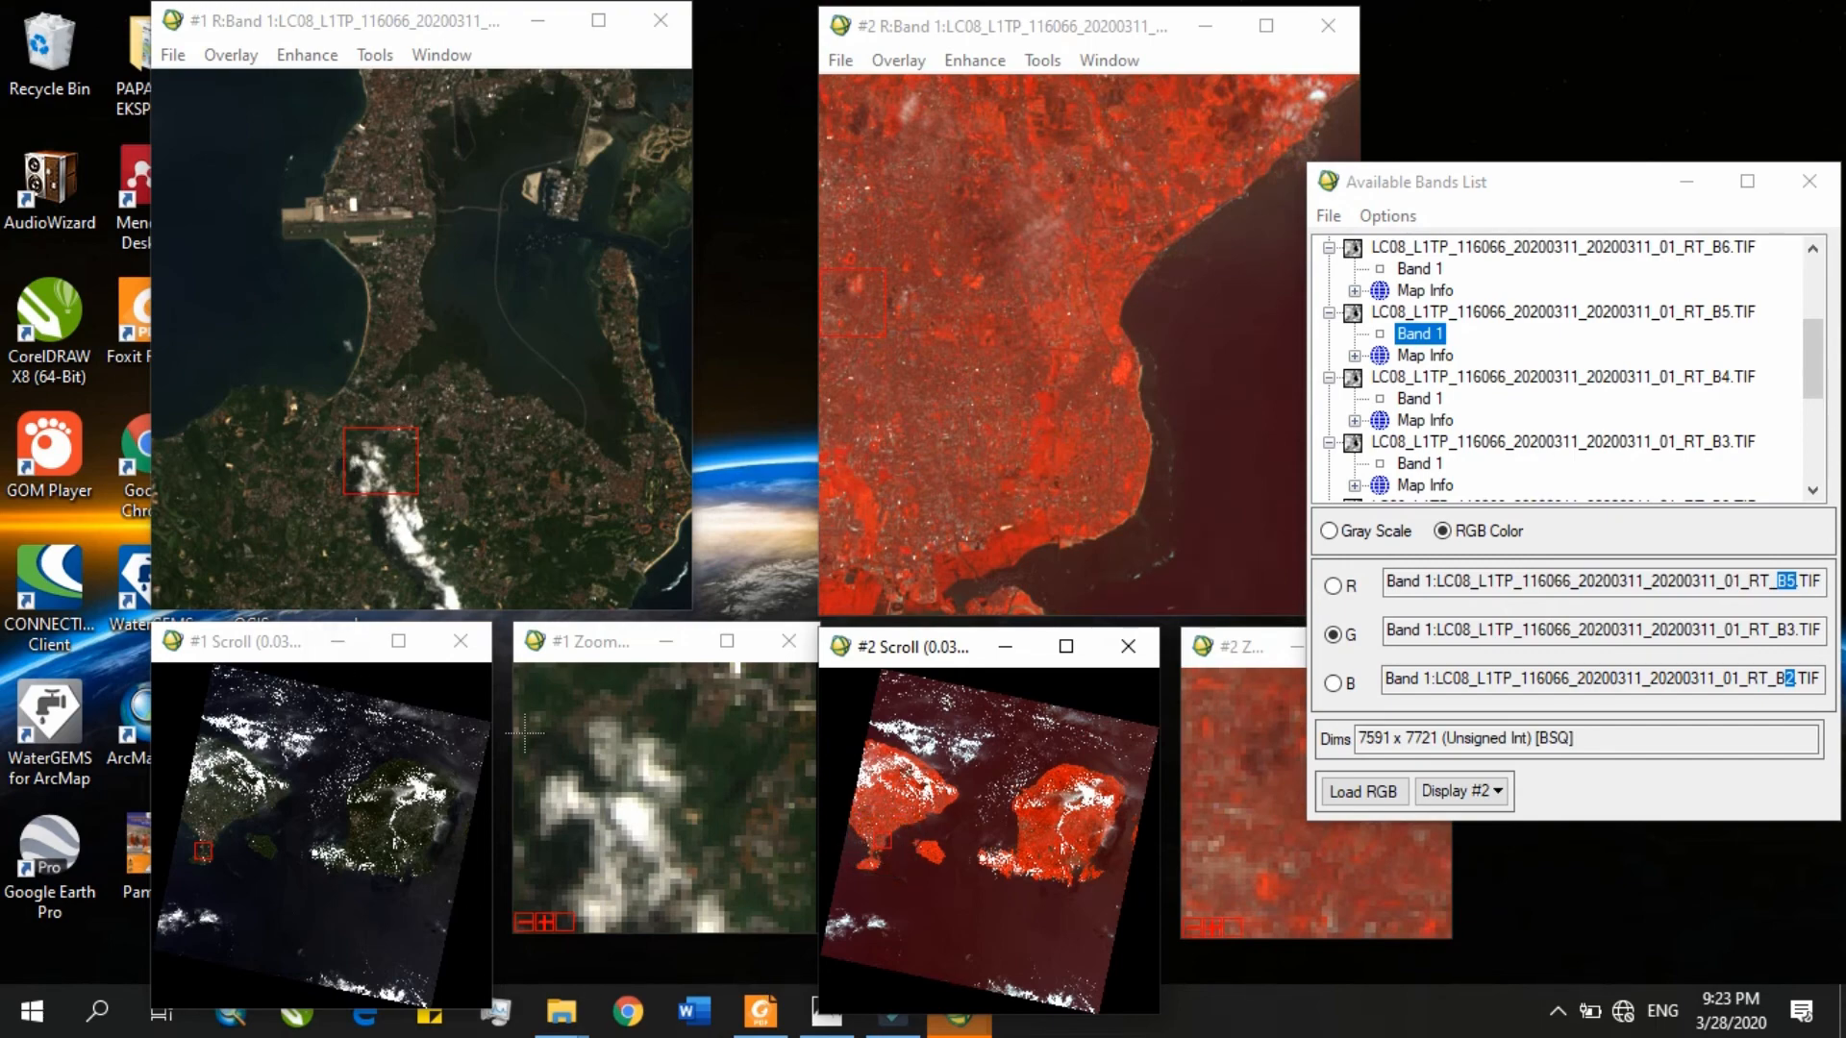
pyautogui.click(557, 556)
pyautogui.click(560, 549)
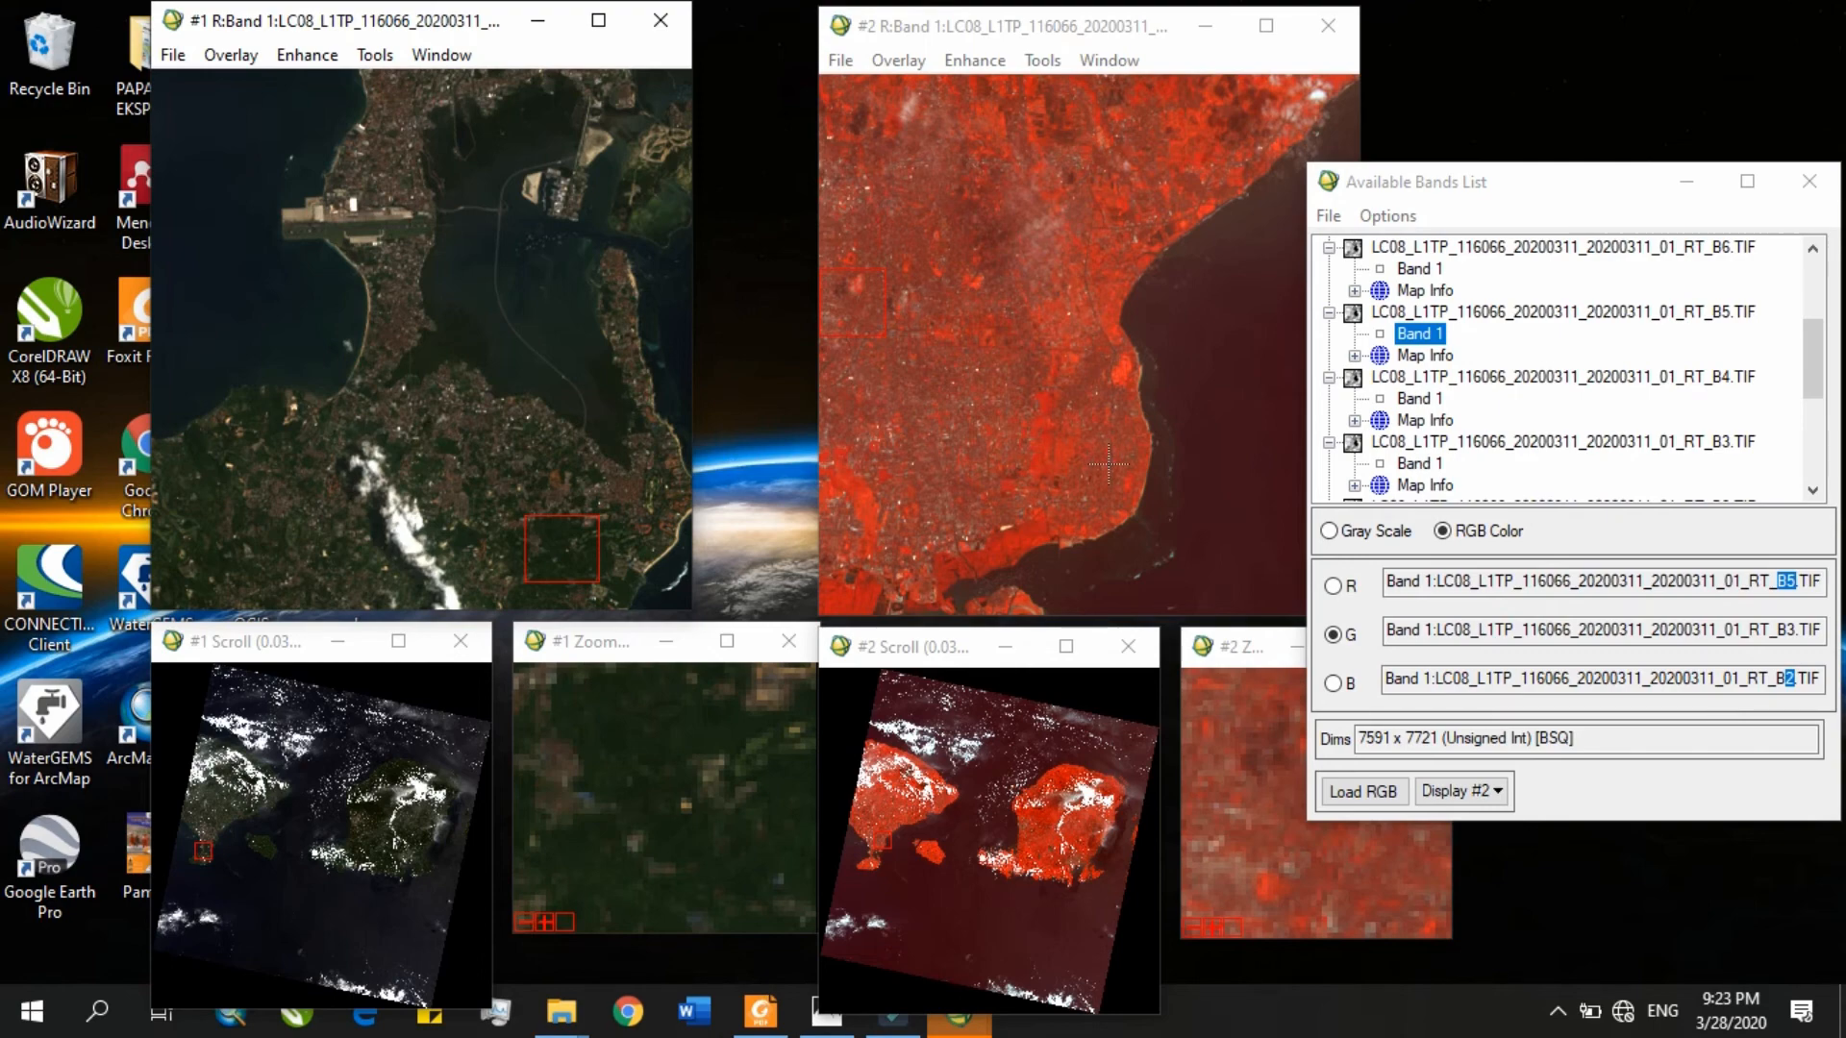
# Link Display #1 and Display #2, using Display #1 for link size and position with dynamic overlay on.
pyautogui.click(374, 55)
pyautogui.moveTo(399, 85)
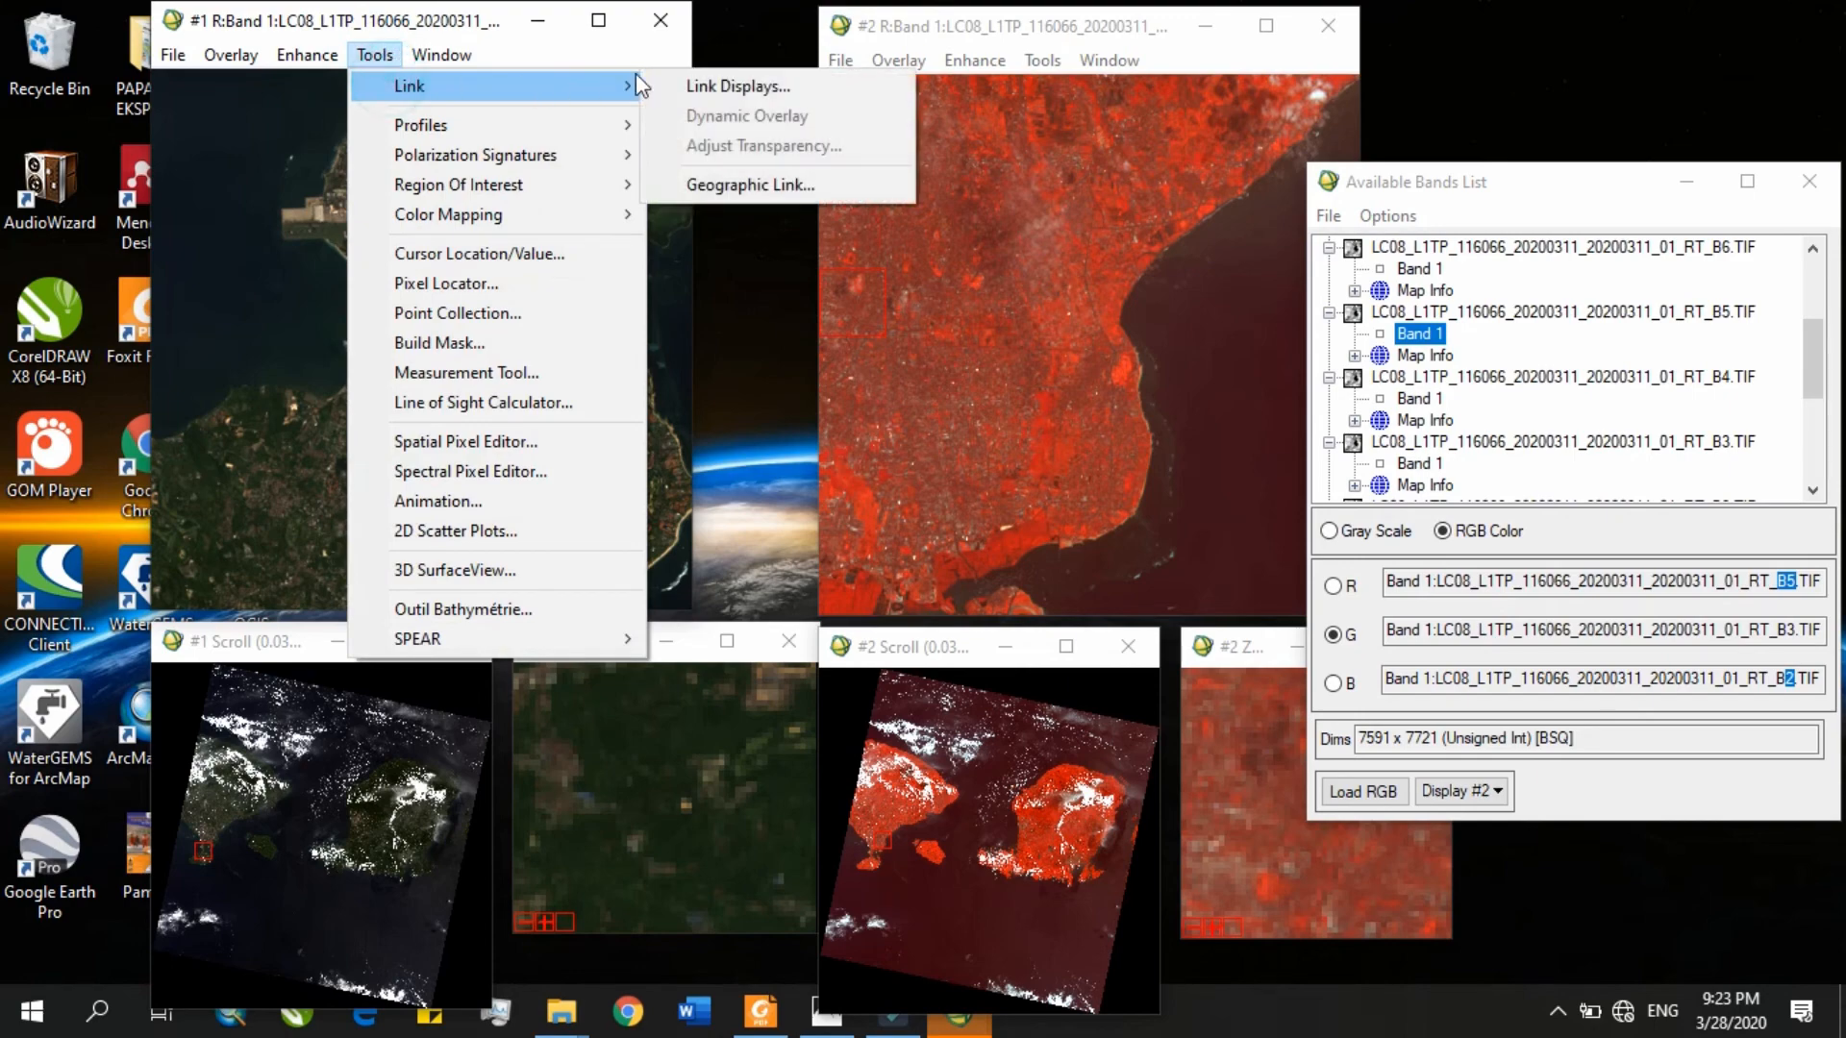
pyautogui.click(694, 86)
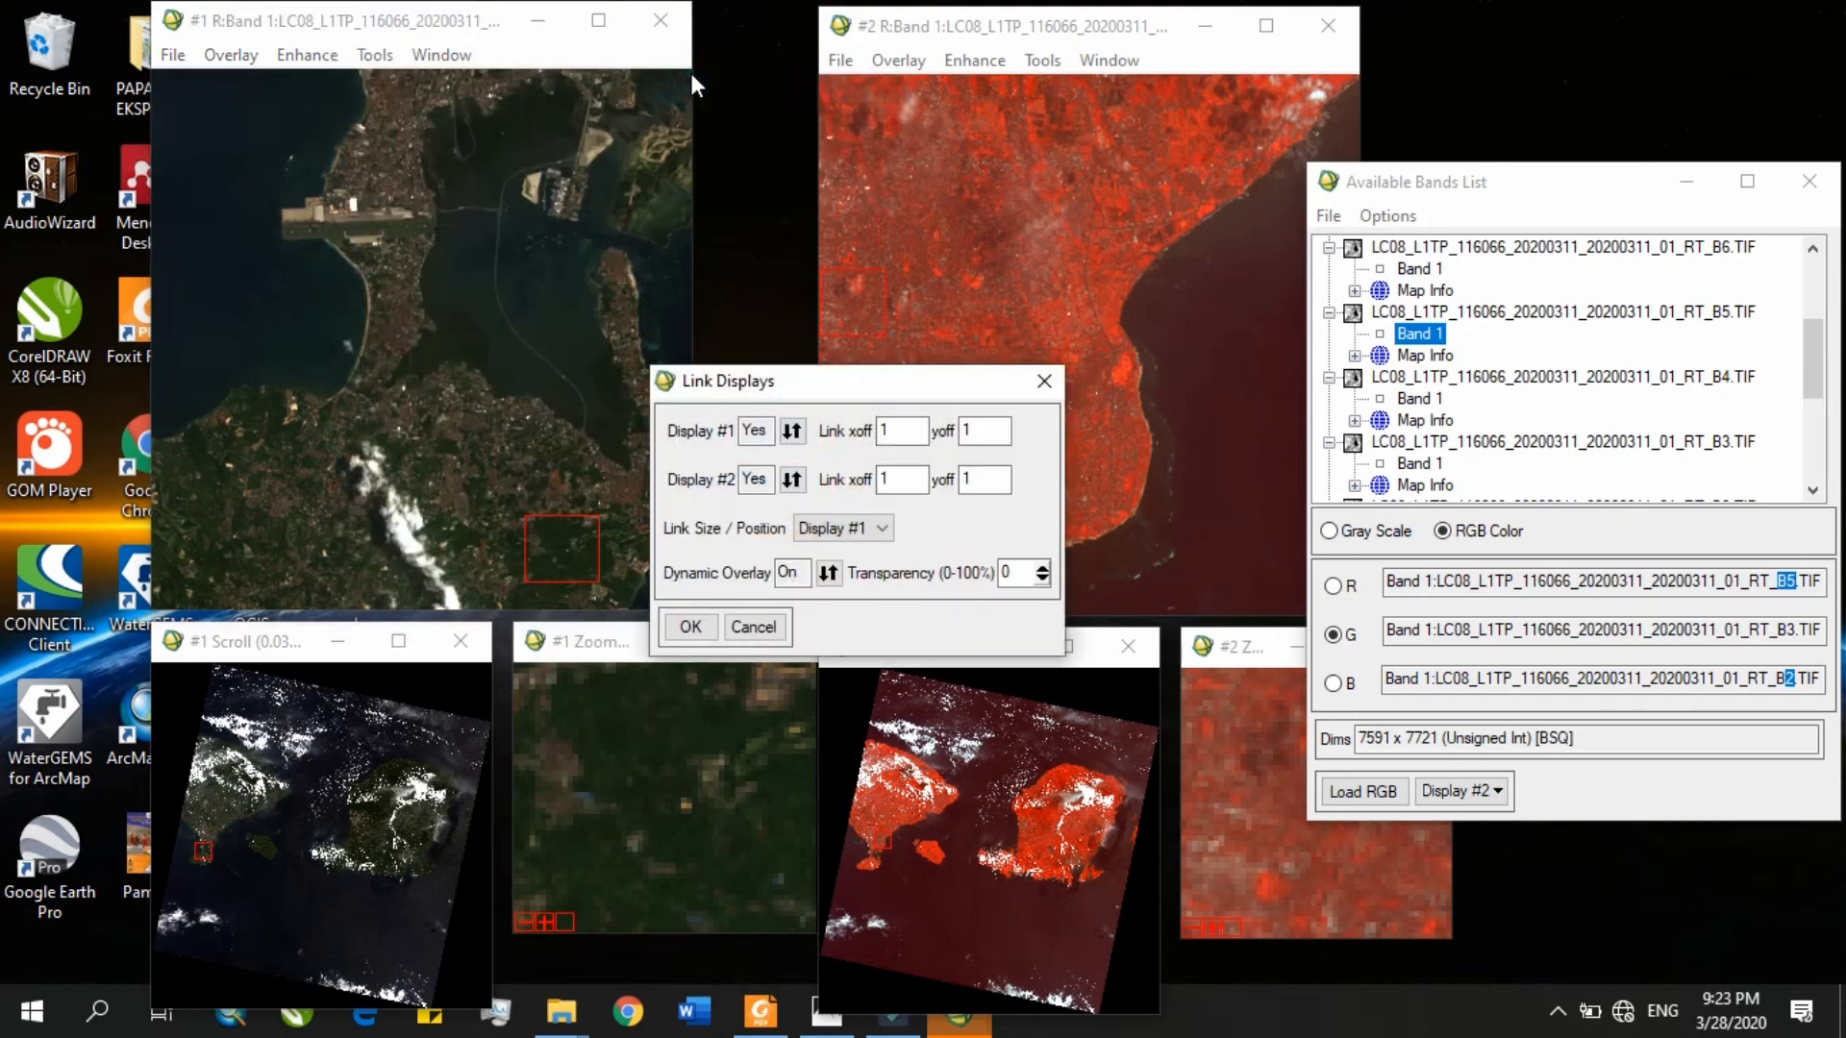
pyautogui.moveTo(671, 165); pyautogui.dragTo(530, 73)
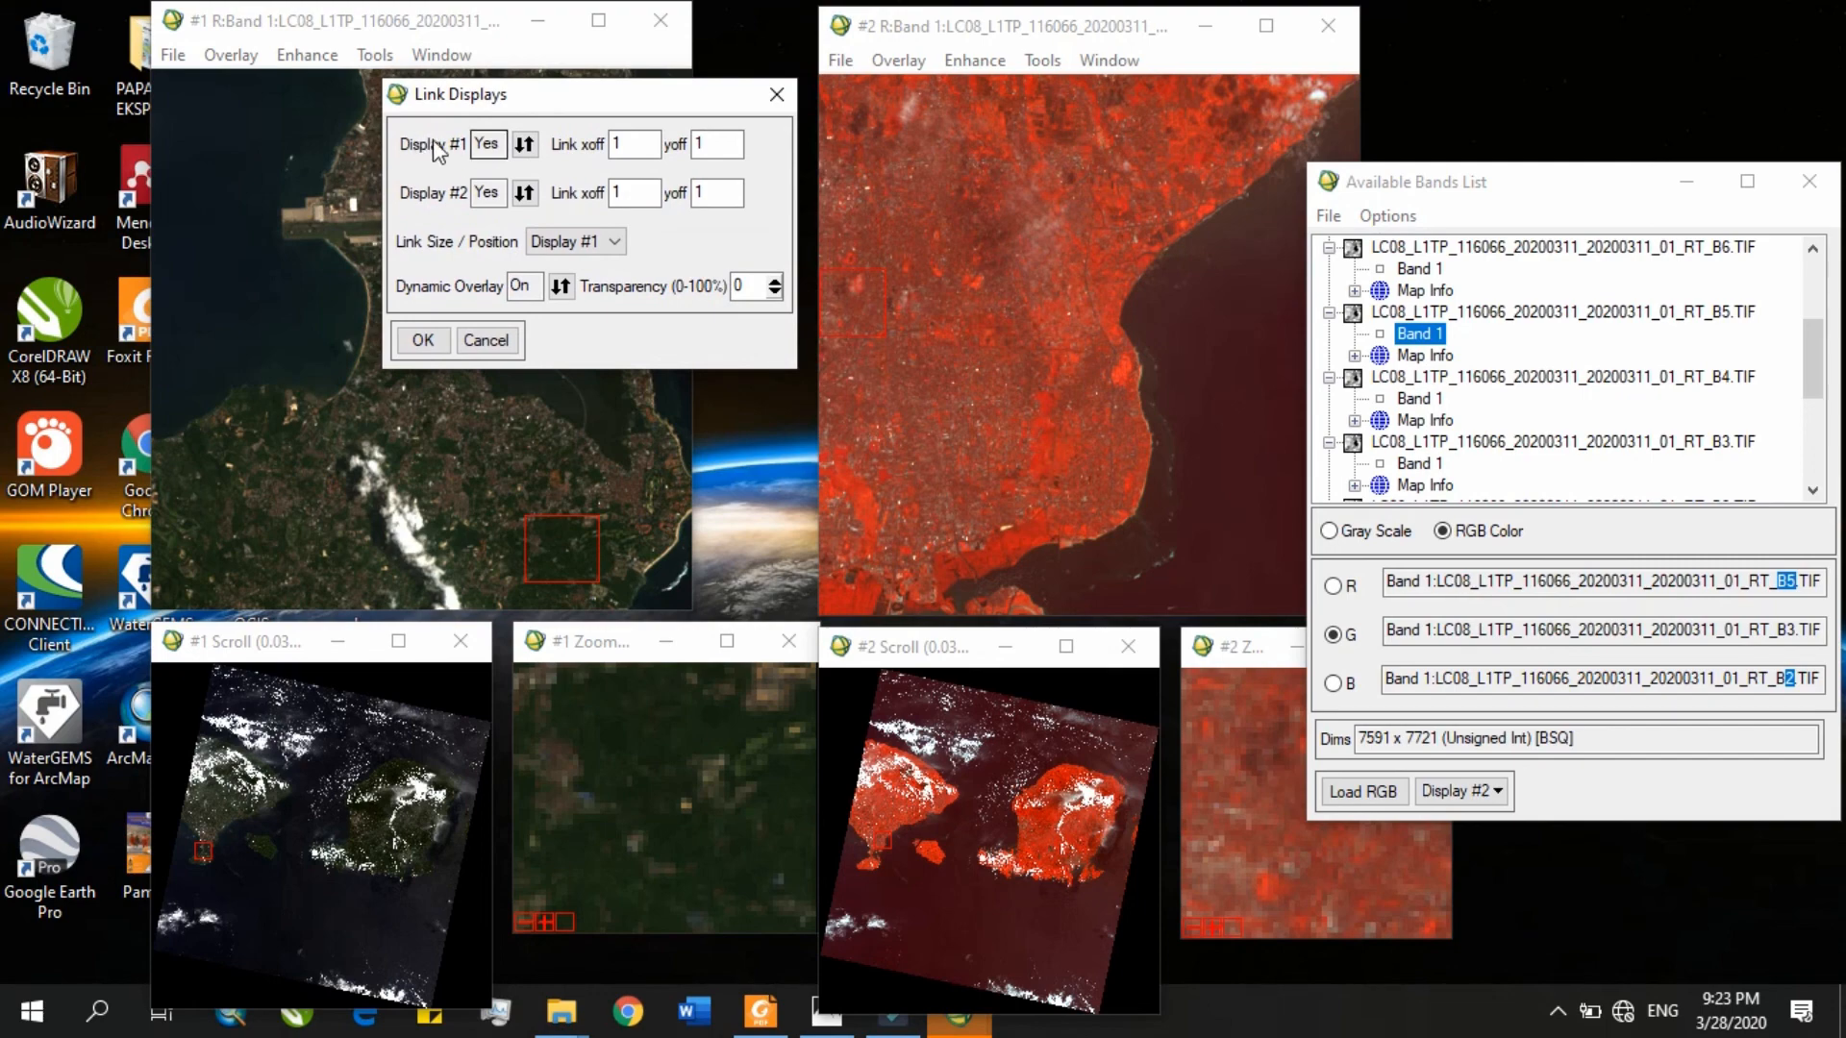
pyautogui.moveTo(577, 97); pyautogui.dragTo(480, 104)
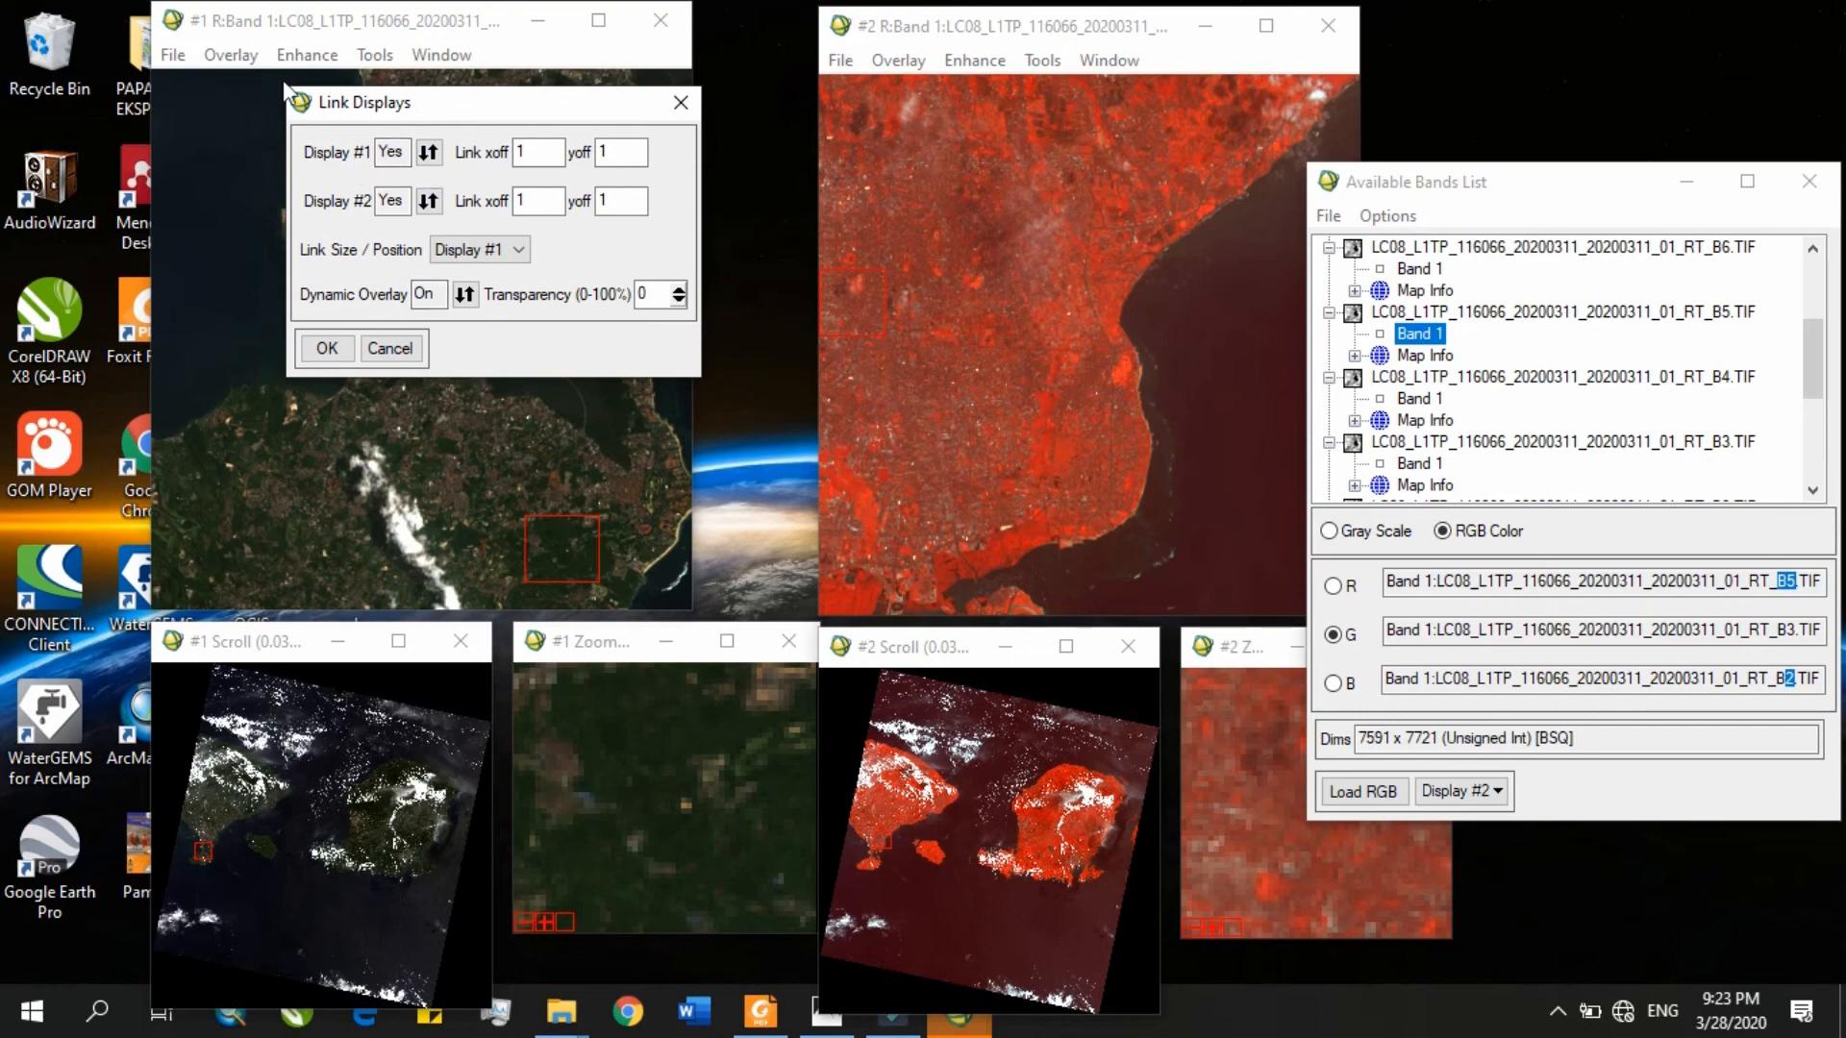
pyautogui.click(396, 154)
pyautogui.click(394, 199)
pyautogui.click(327, 348)
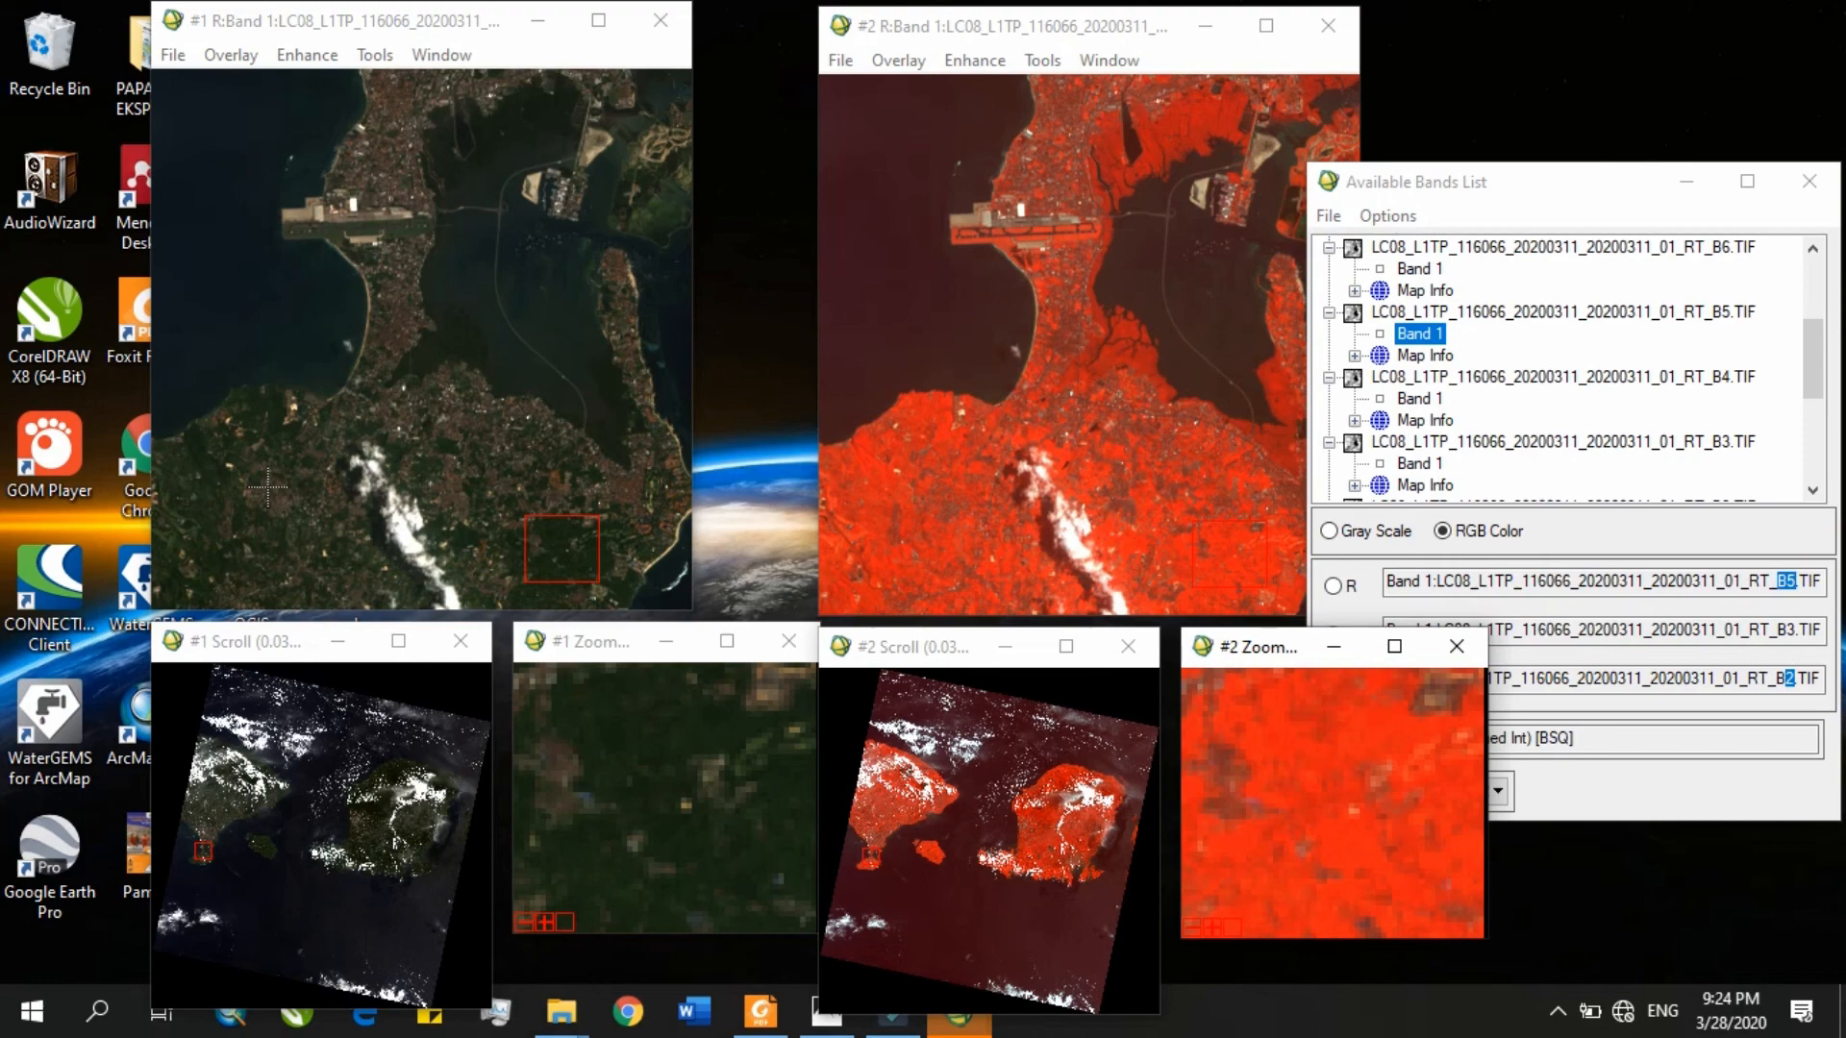
# Compare the bay shoreline in both linked Zoom windows by moving Display #1's zoom box from the southern shore to the northern shore.
pyautogui.click(436, 349)
pyautogui.click(436, 349)
pyautogui.moveTo(561, 540); pyautogui.dragTo(435, 366)
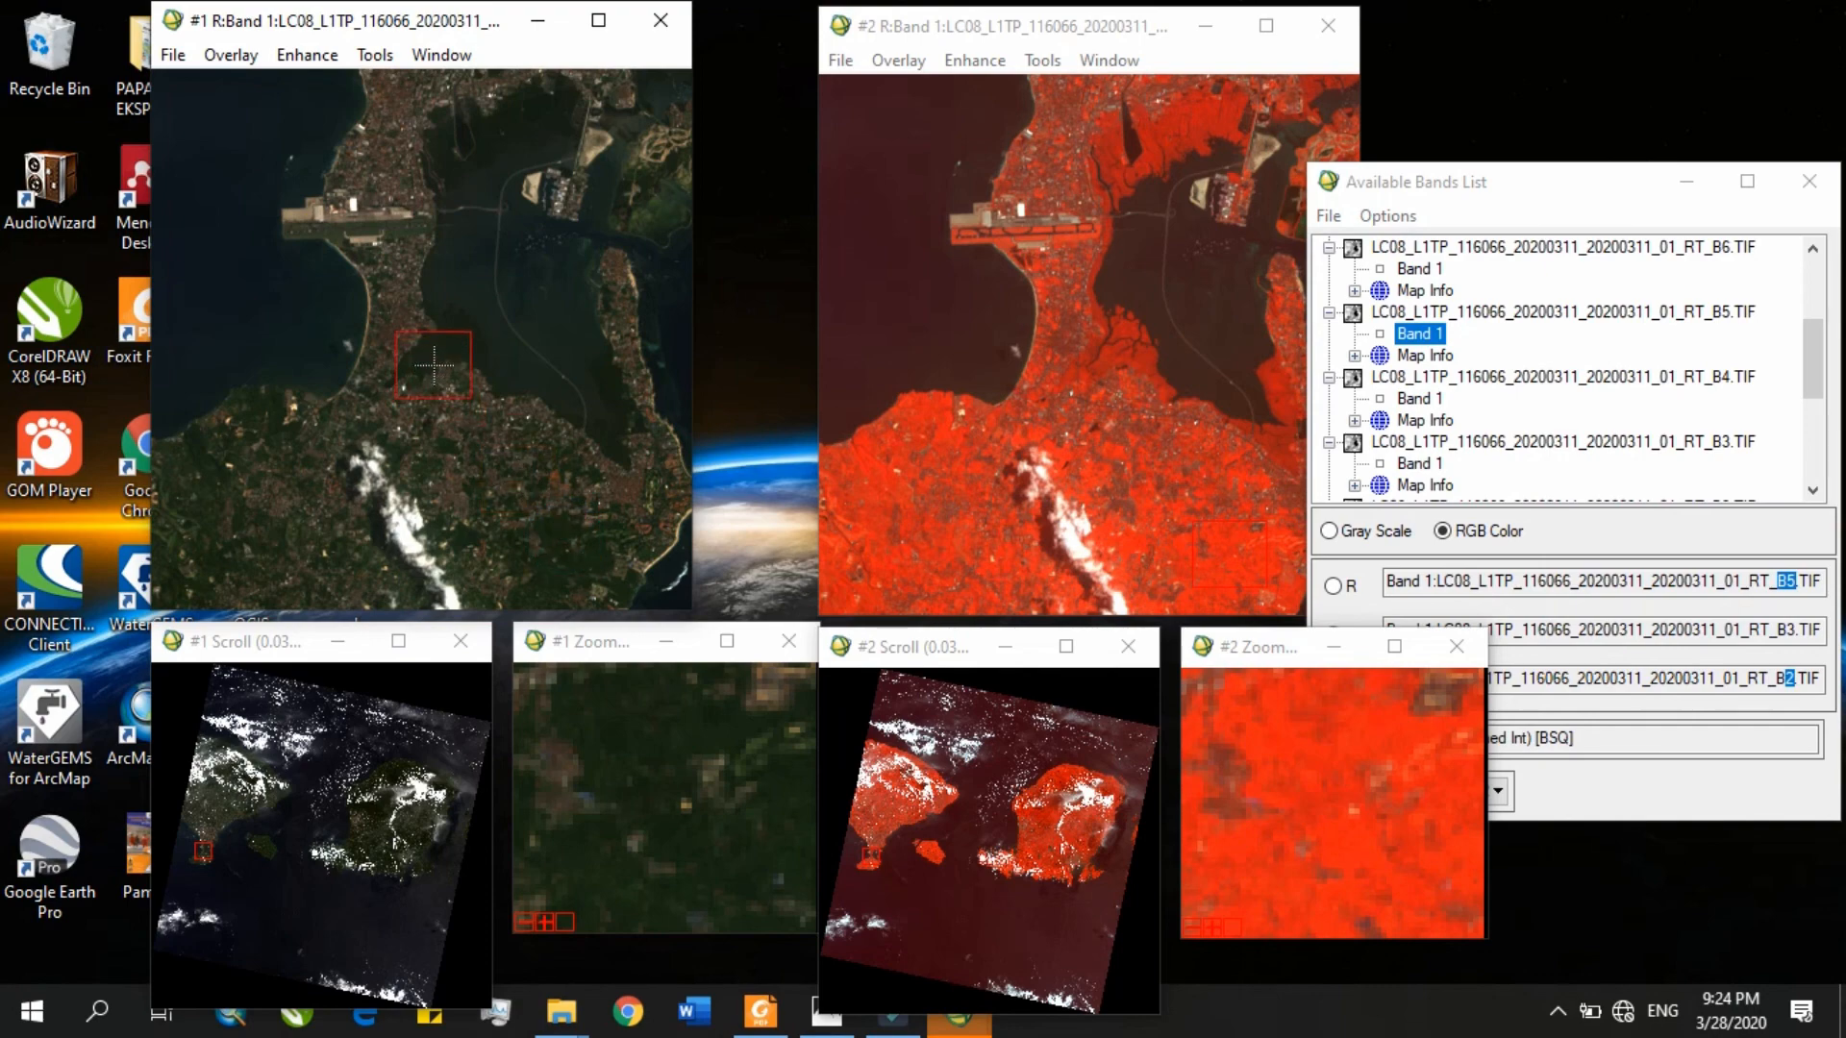
pyautogui.click(439, 360)
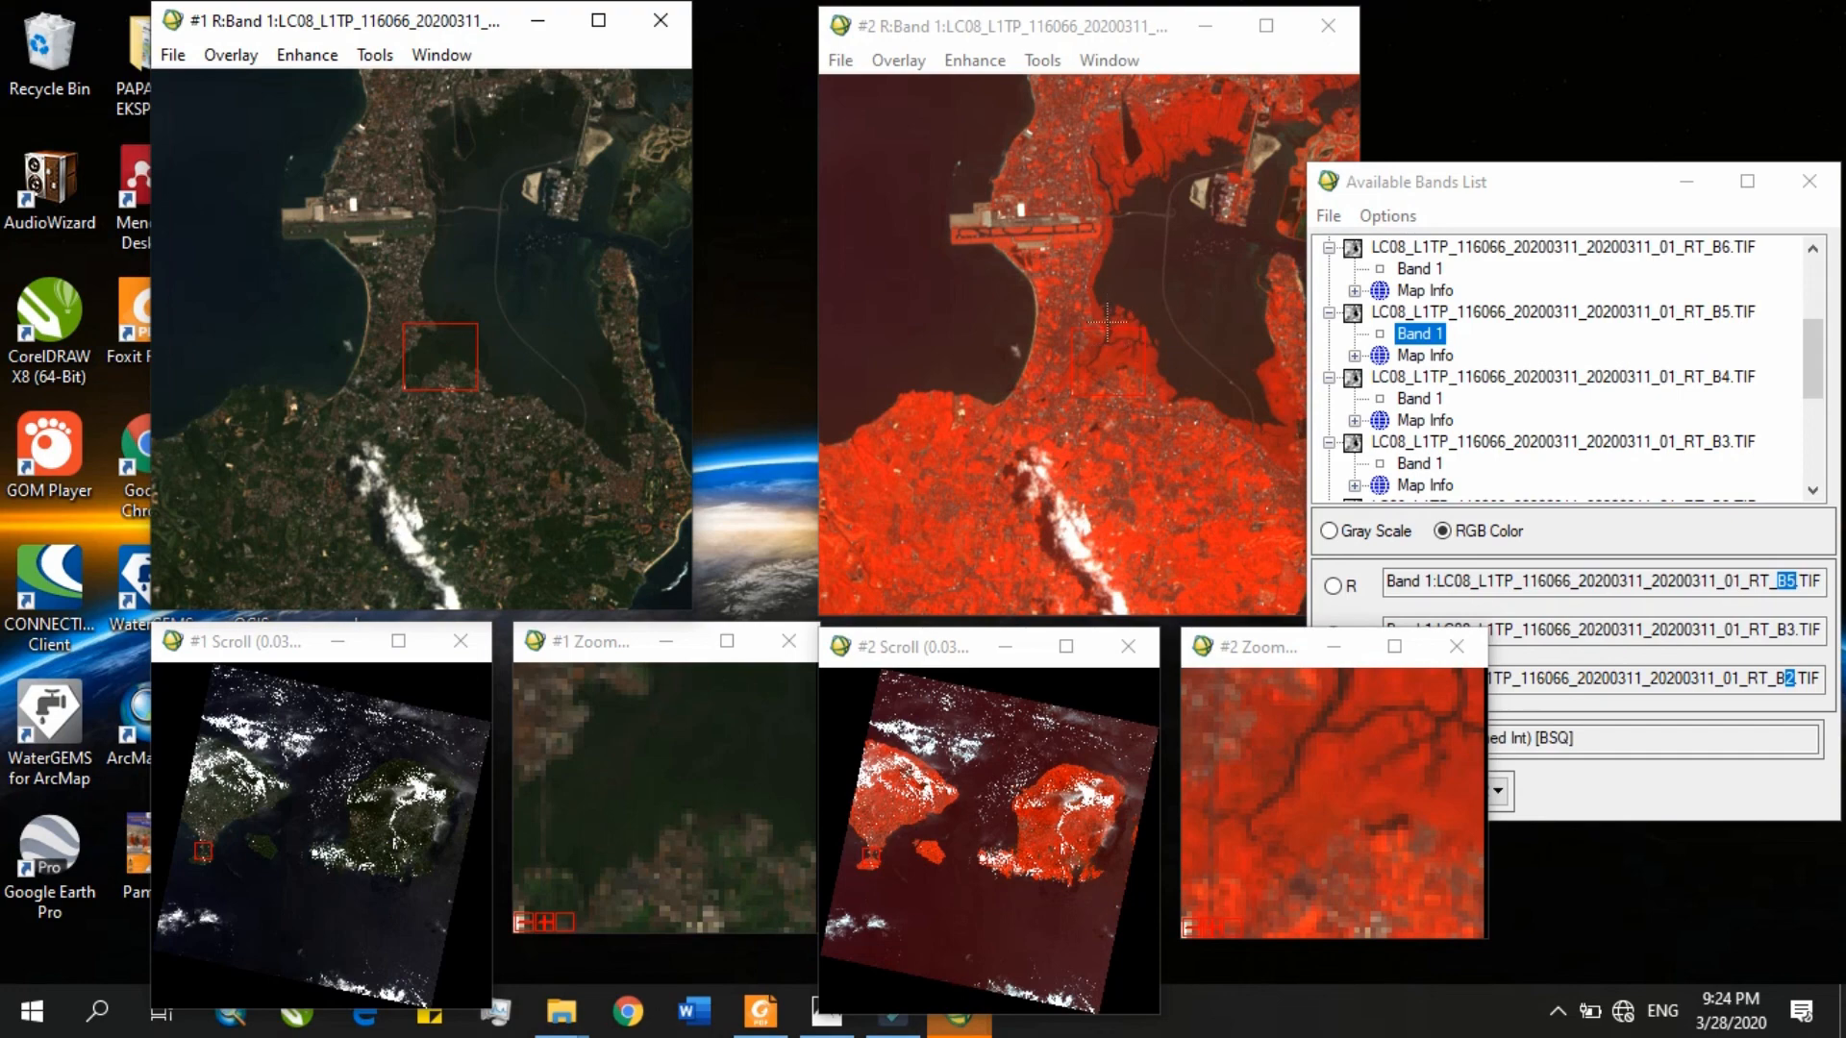
pyautogui.moveTo(454, 360); pyautogui.dragTo(468, 148)
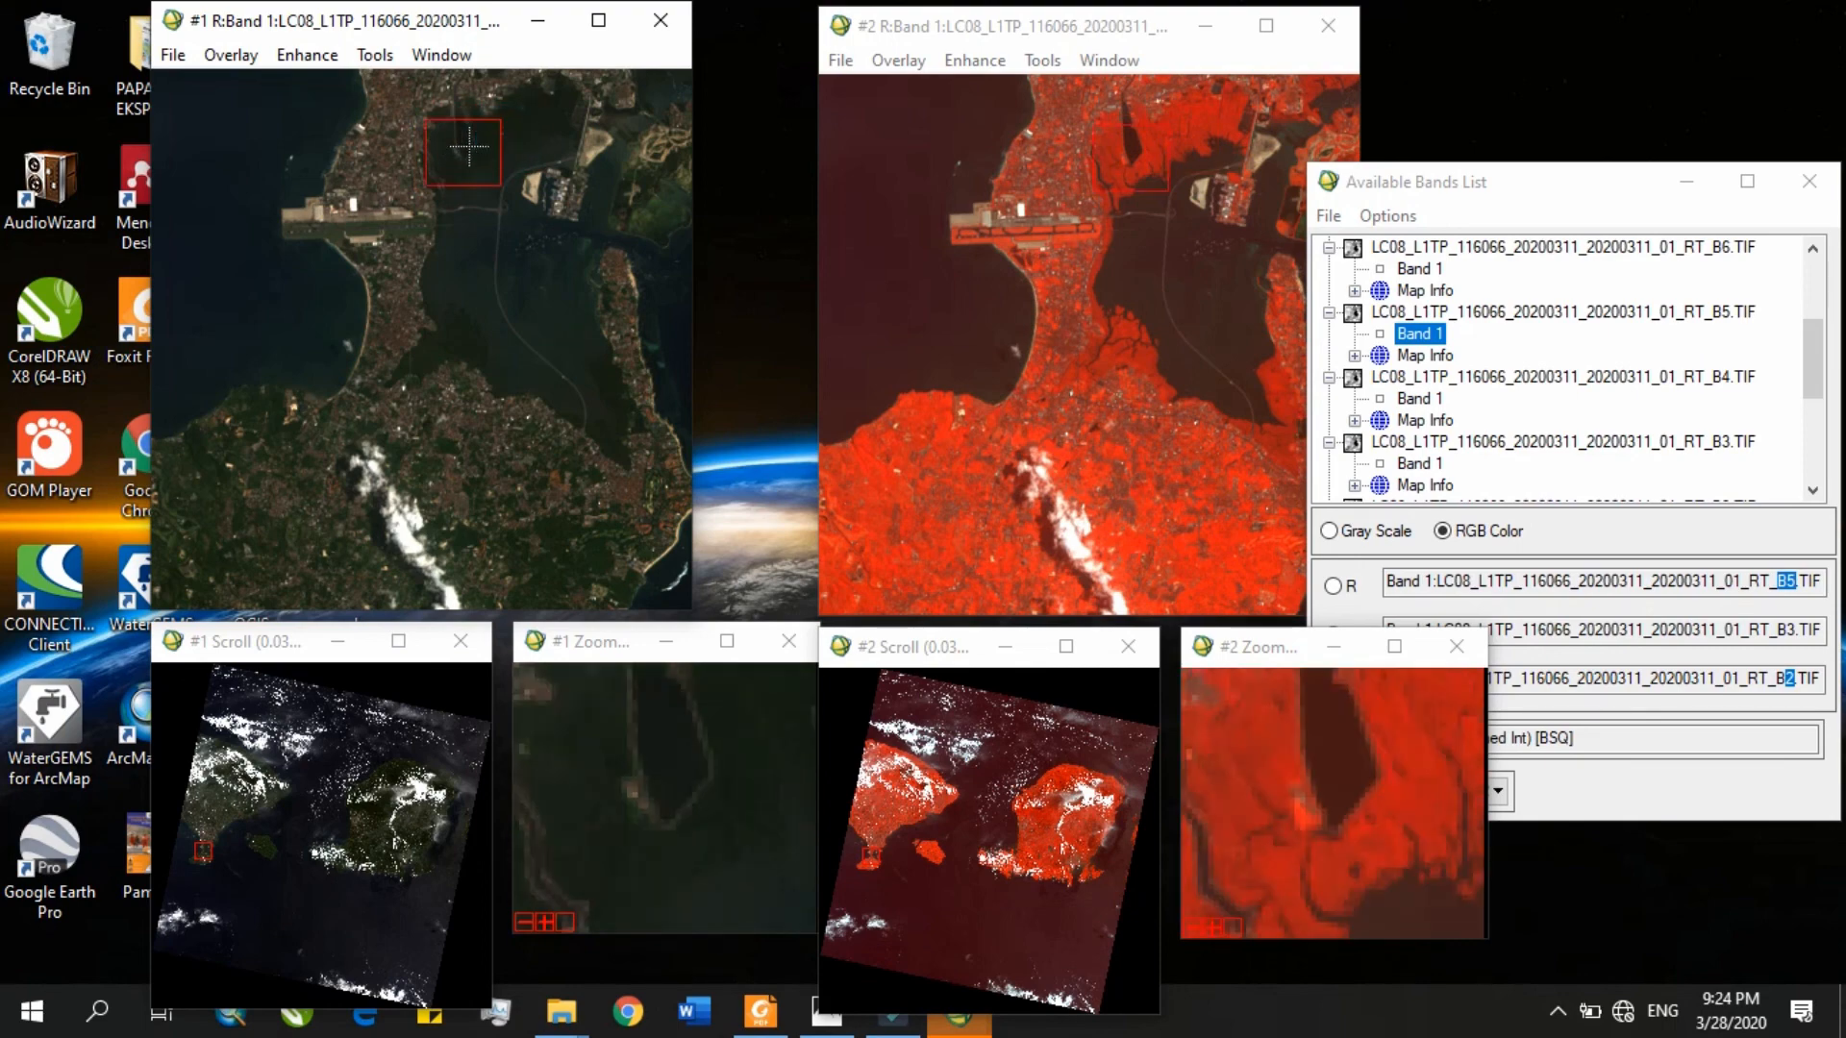